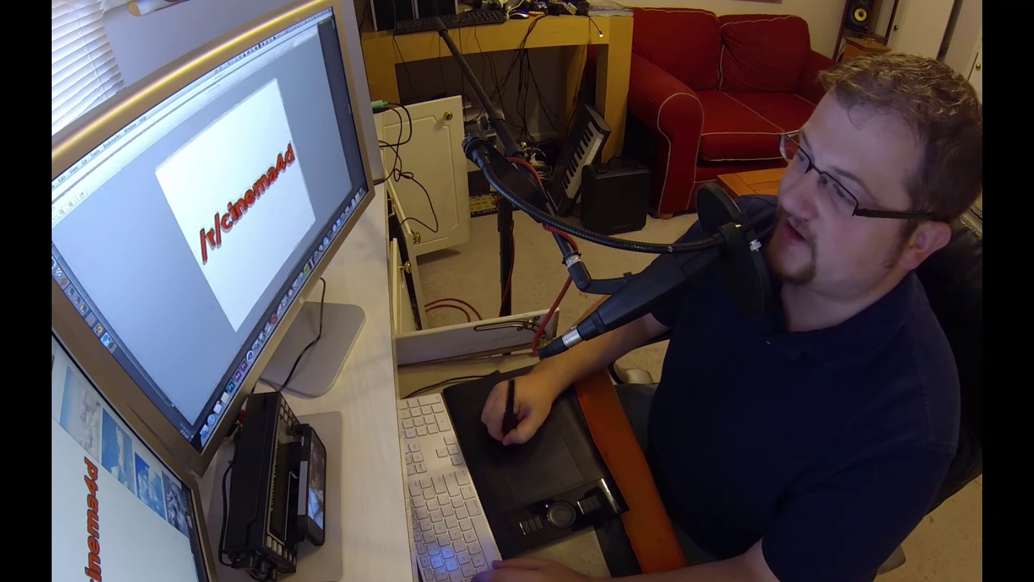
Step: Locate mylogo.jpg in the ref folder of From_GFX_DPT and preview the image
key(super+q)
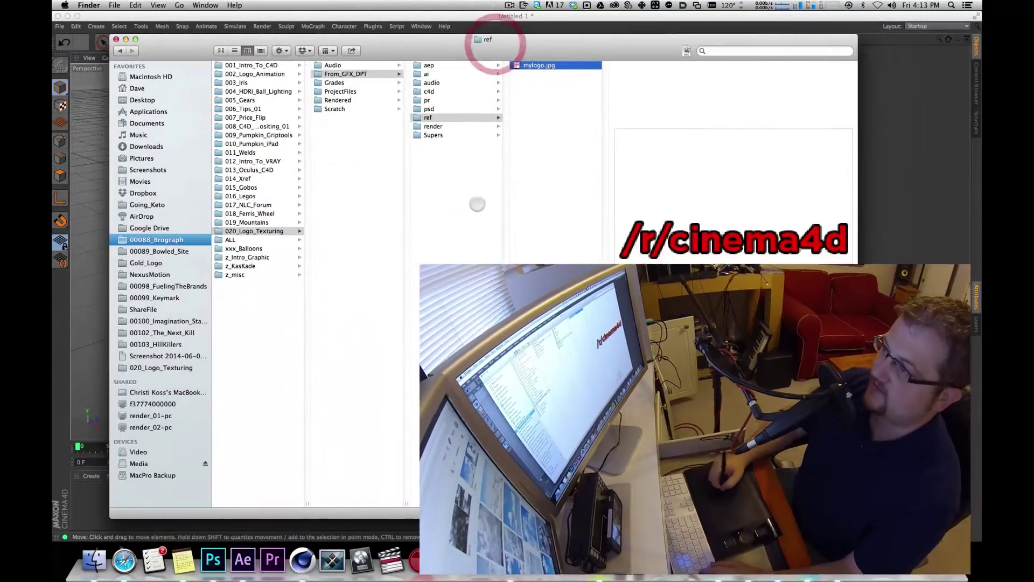
click(471, 222)
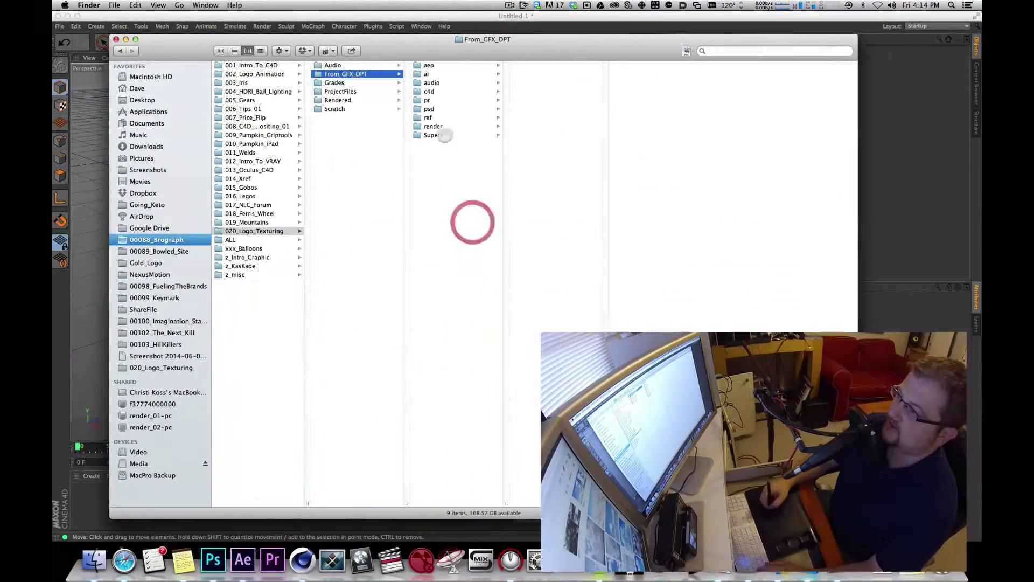
click(431, 118)
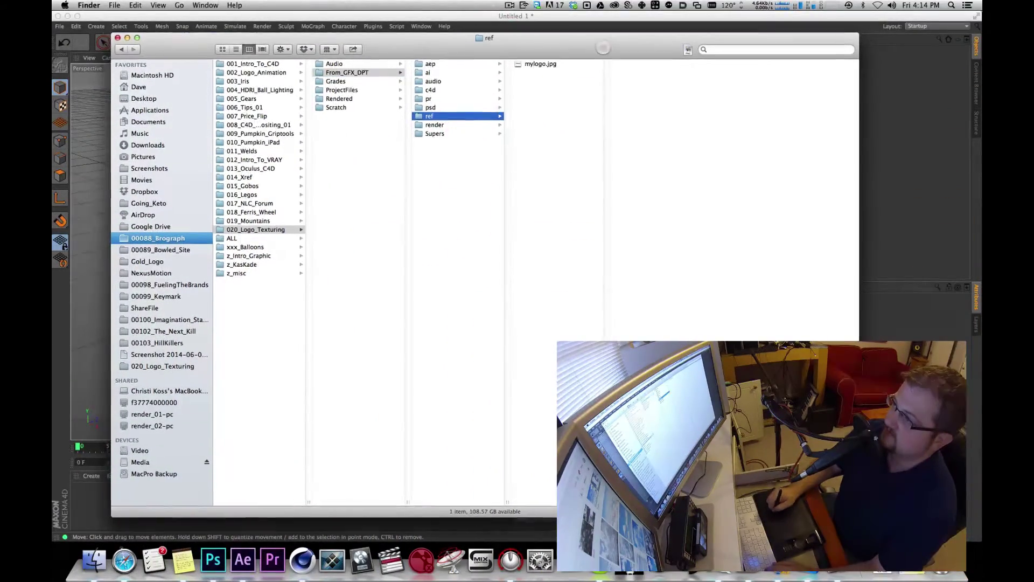
click(533, 63)
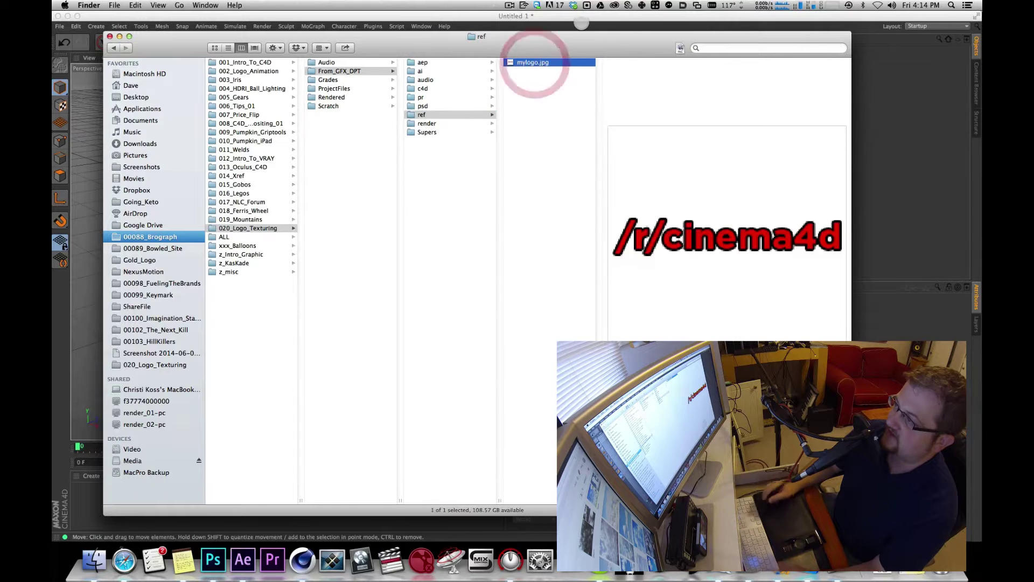
key(space)
key(space)
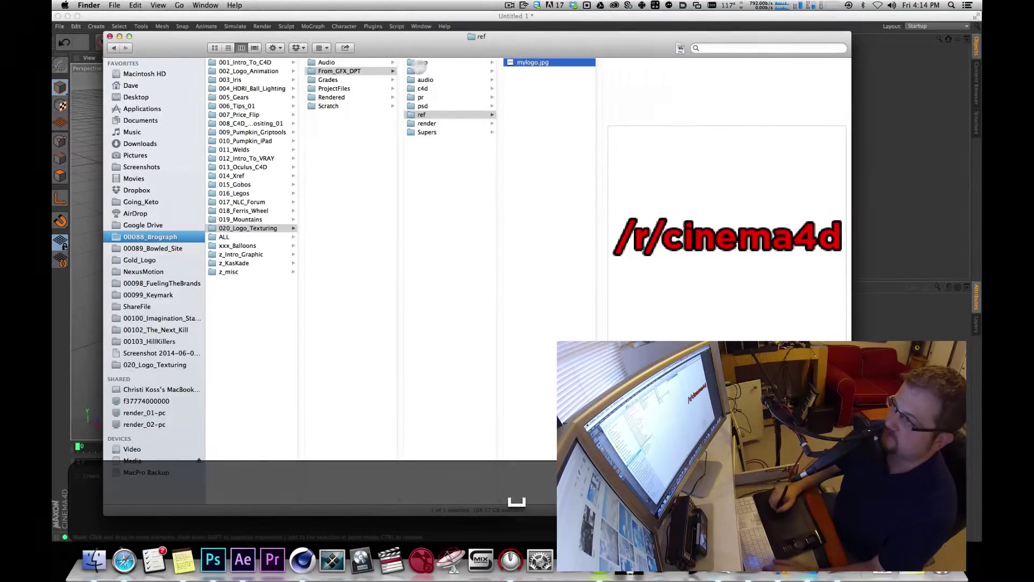
Step: Bring mylogo.jpg from Finder into Cinema 4D as a new material, creating a copy at the project location
drag(560, 34, 52, 34)
click(185, 503)
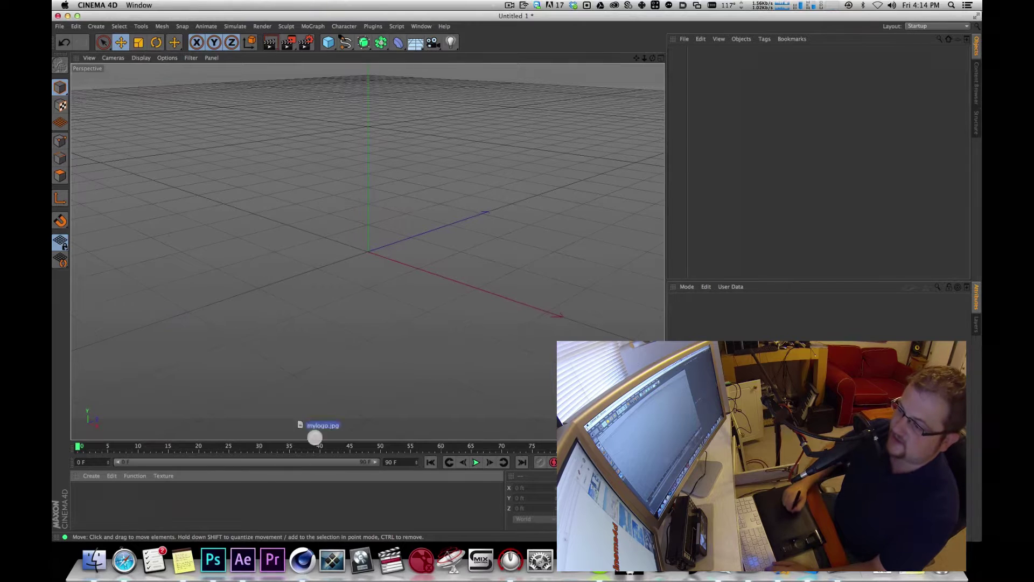
drag(312, 427, 232, 509)
click(593, 185)
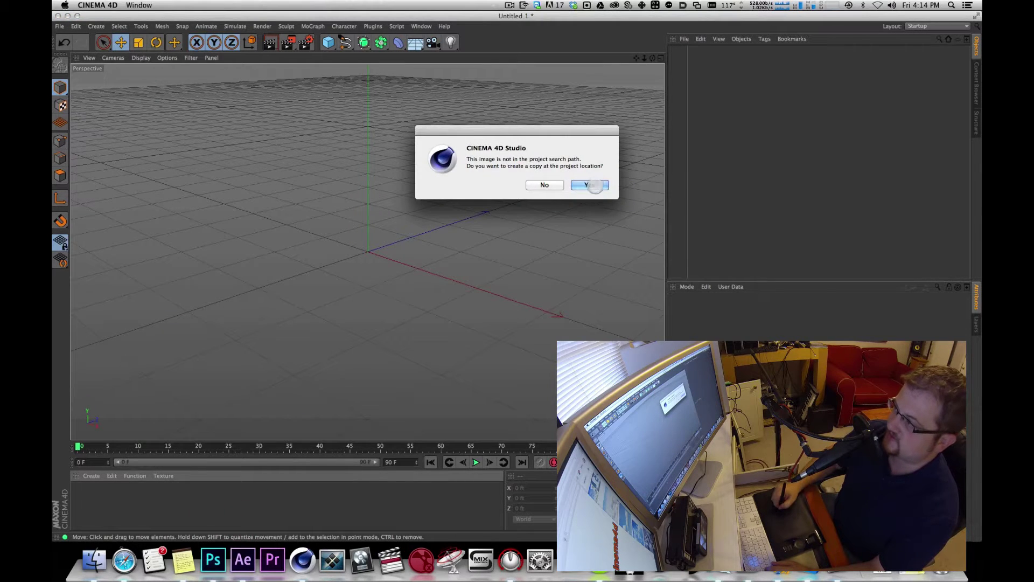
click(143, 512)
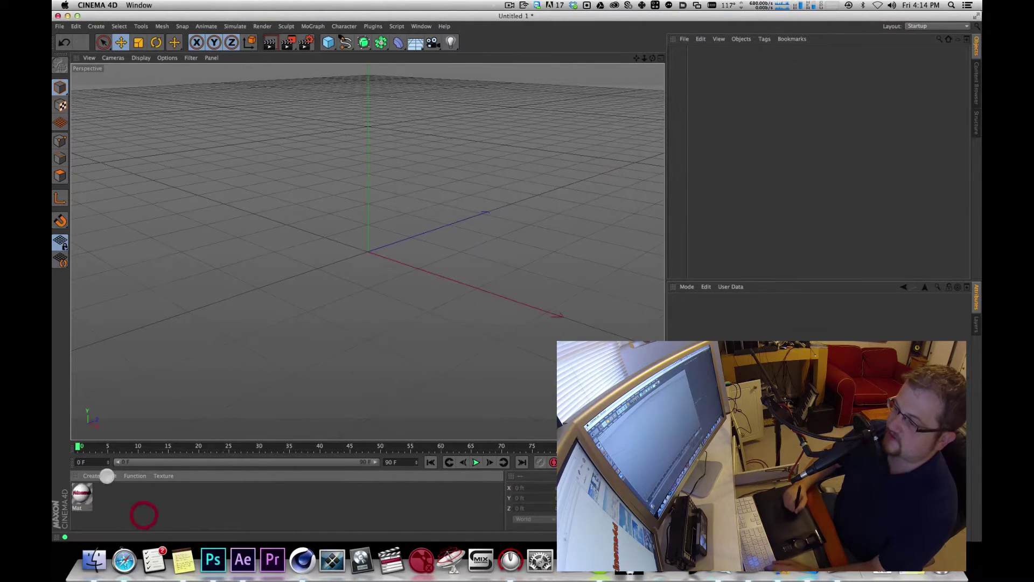
Step: Turn off the Specular channel of the logo material
click(82, 494)
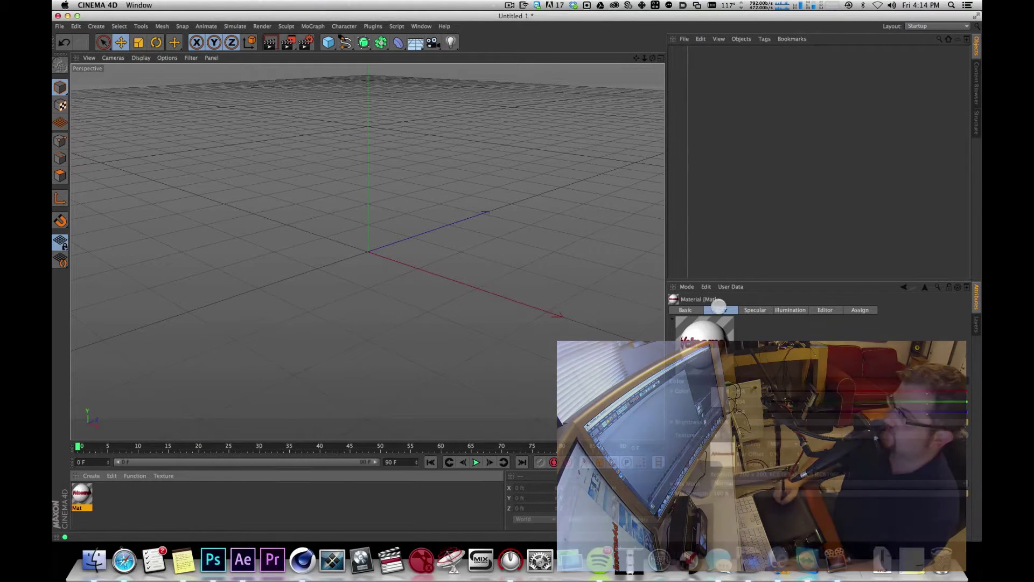
click(687, 308)
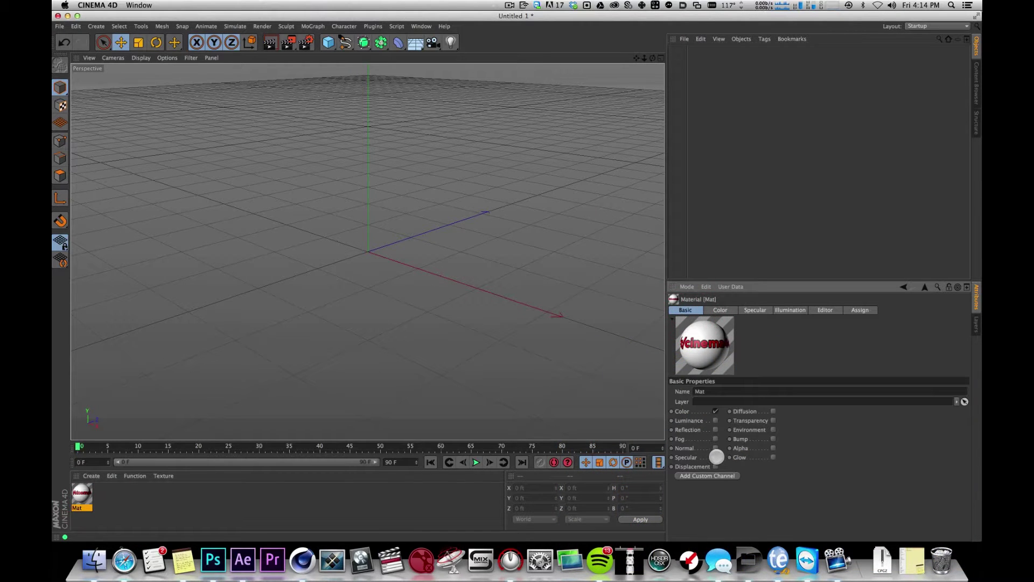
click(715, 456)
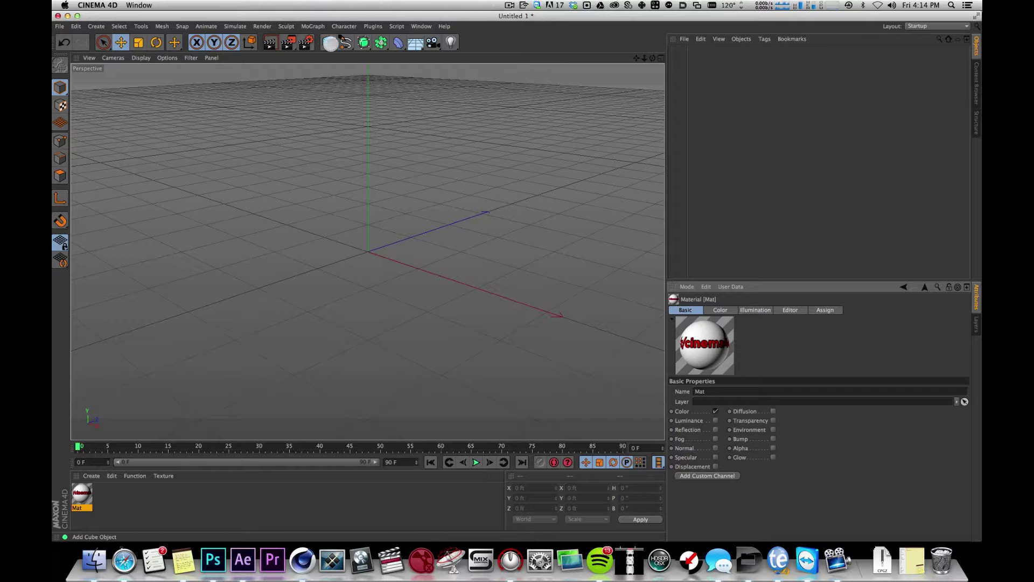
Step: Add a plane with -Z orientation and move it back along the Z axis to about 15 ft
drag(328, 42, 411, 73)
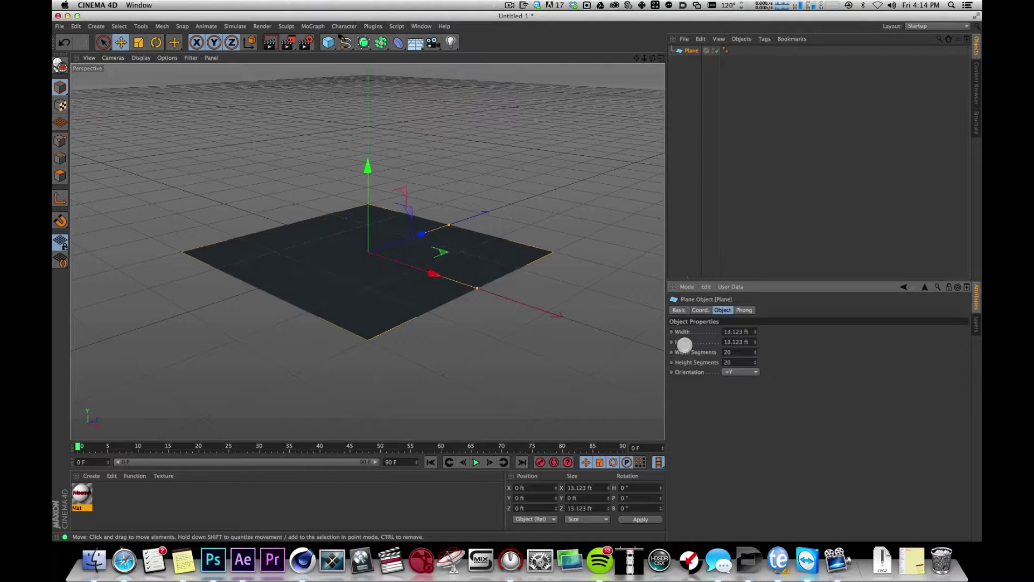
click(719, 414)
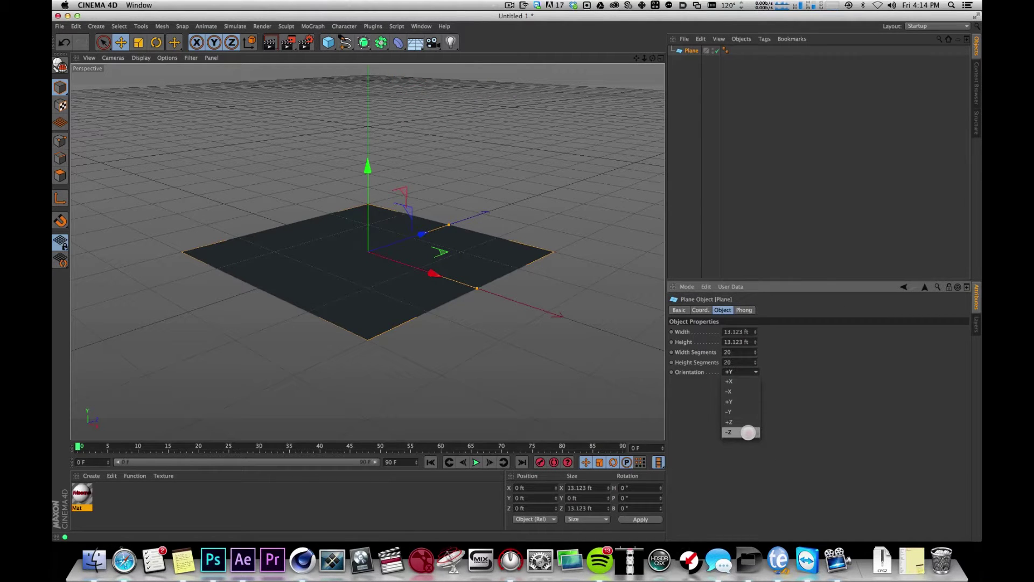
click(747, 433)
drag(420, 235, 532, 186)
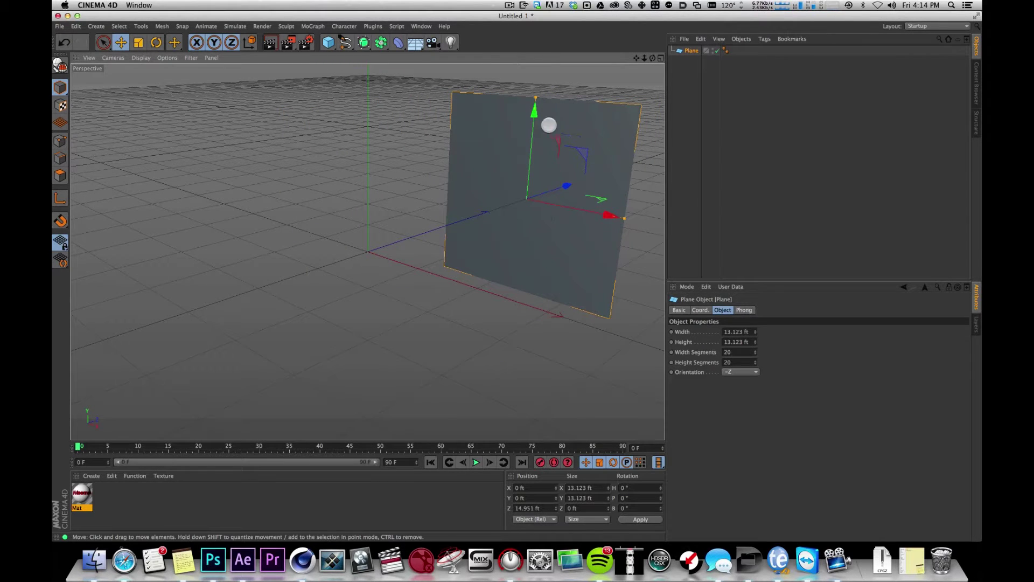
Step: Apply the logo material to the plane and check the resolution of its color texture
drag(79, 498, 113, 468)
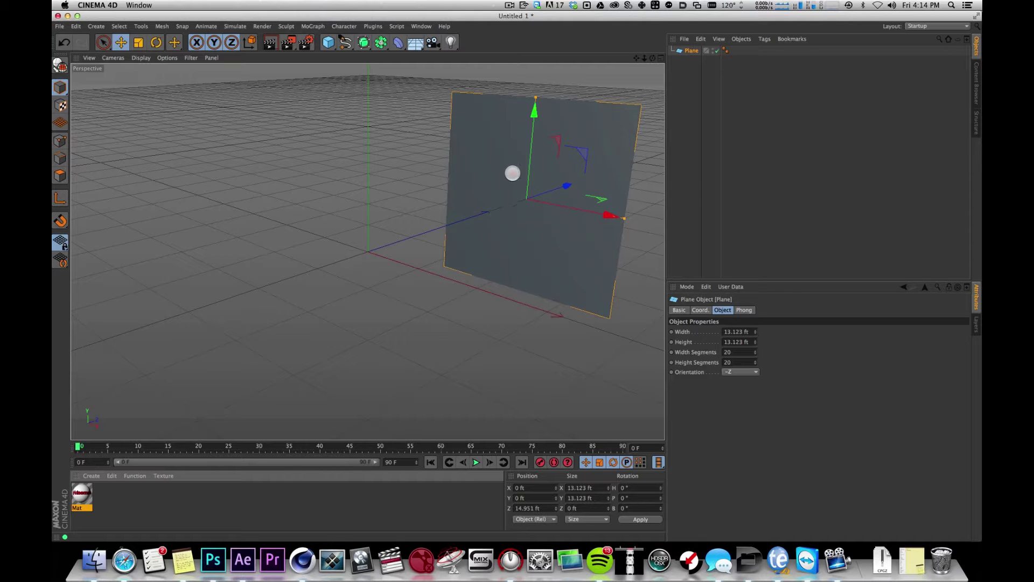
drag(512, 173, 380, 165)
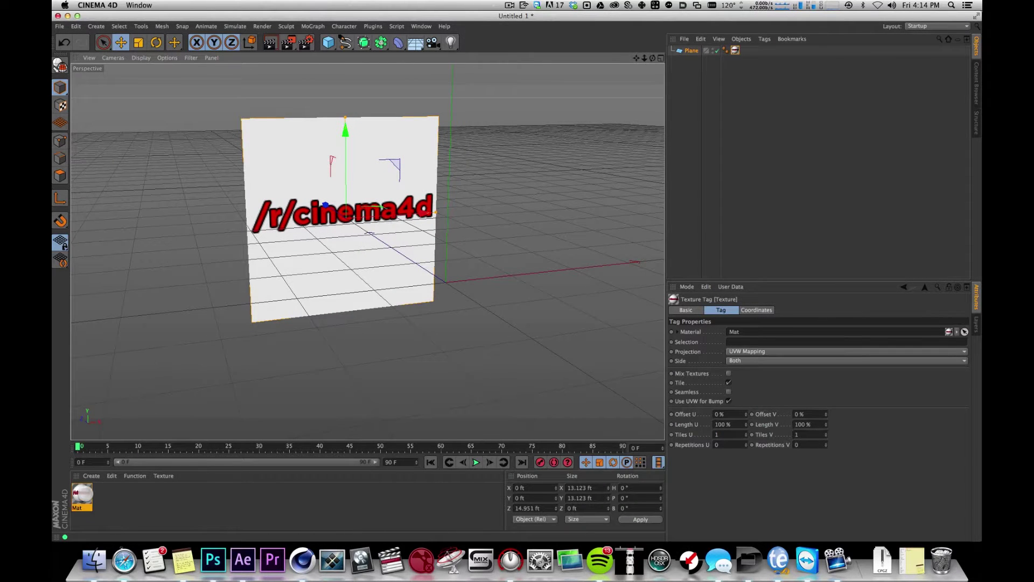
click(82, 493)
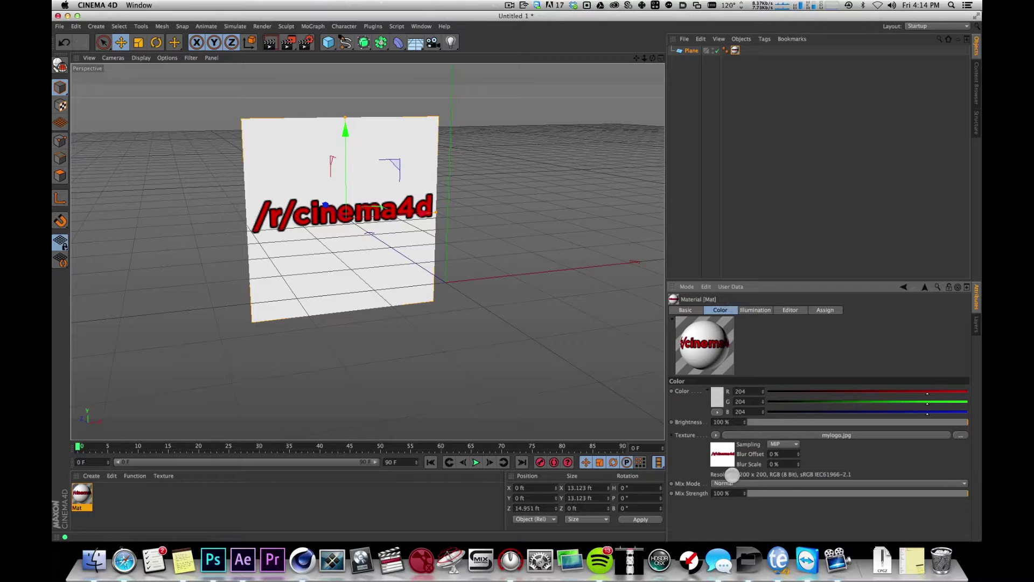
click(786, 156)
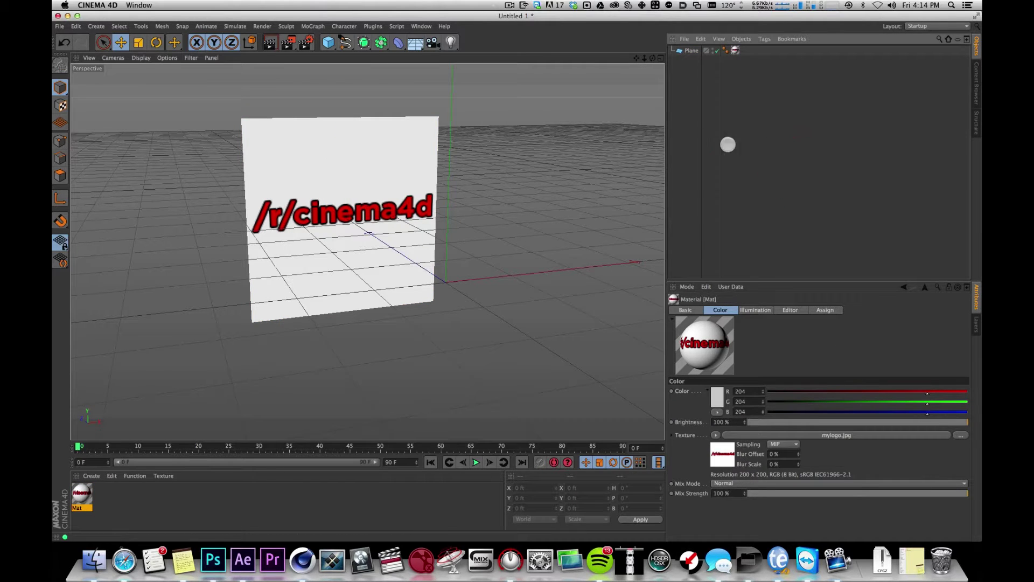
Step: Set the plane's width and height to 200 ft each to match the logo image's proportions
click(691, 51)
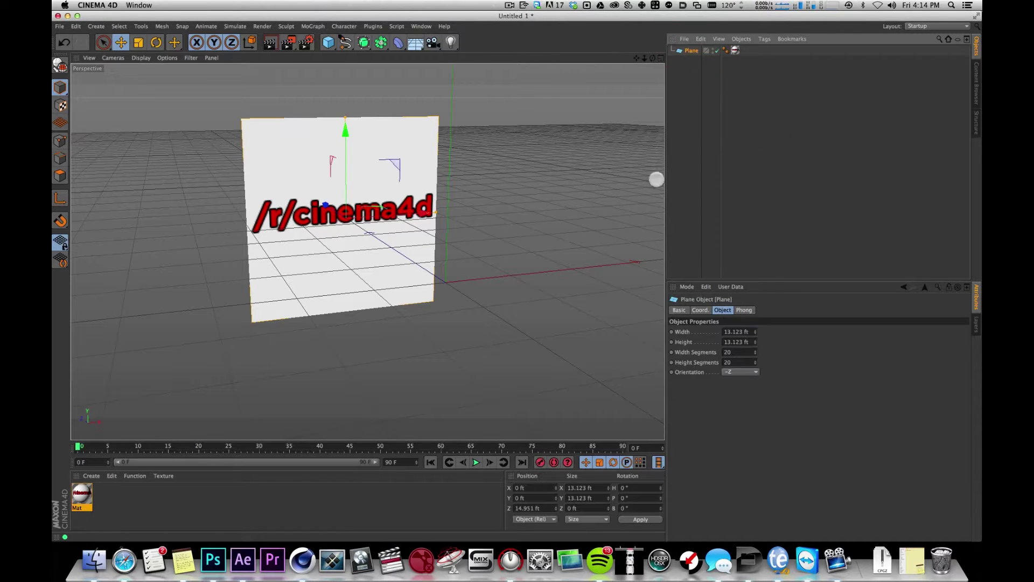
click(741, 332)
key(super+a)
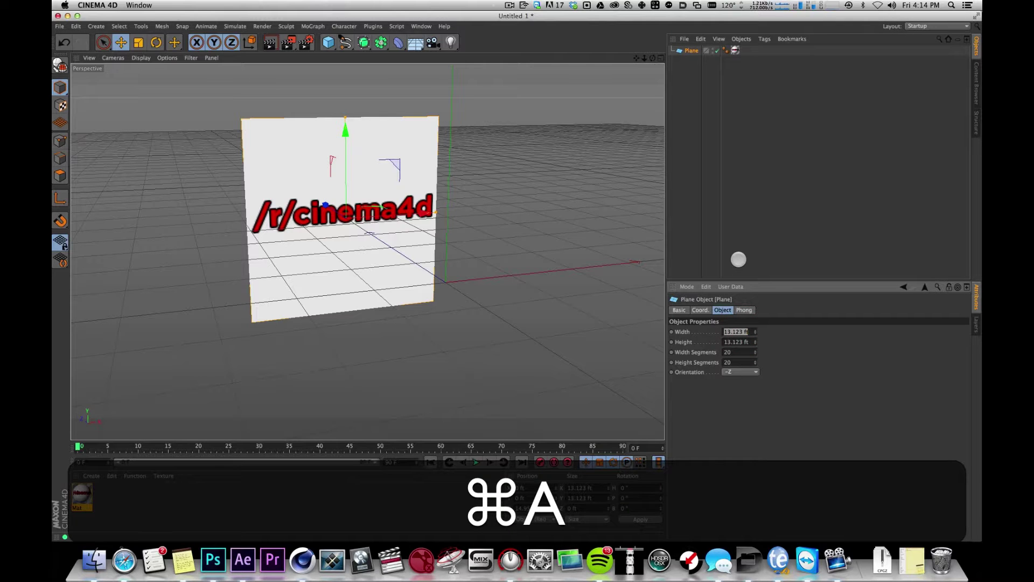
text(200)
key(Tab)
text(2)
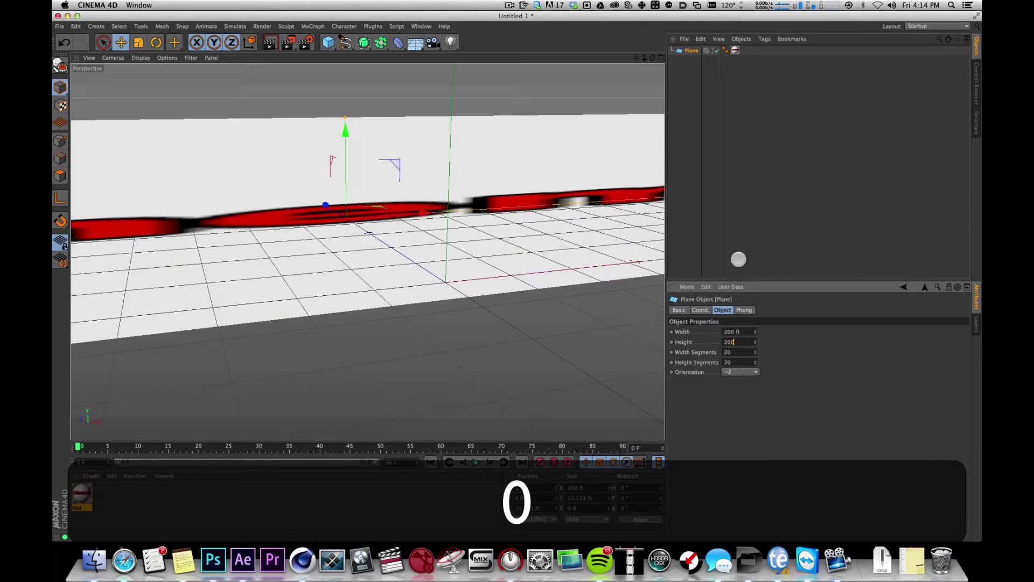
key(Tab)
click(757, 163)
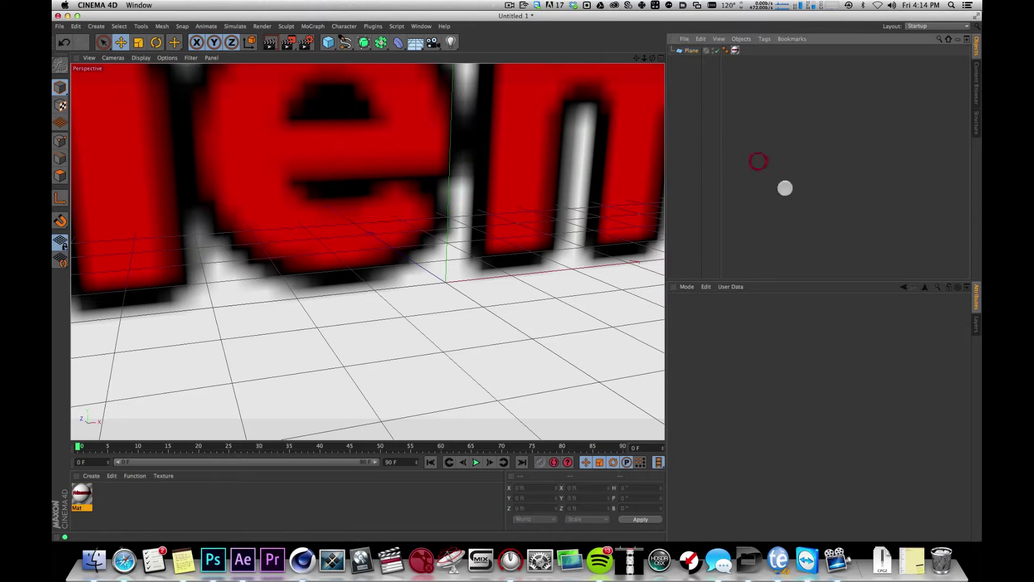
Step: Scale the logo plane down uniformly to about 15.6 ft per side and frame it in the perspective view
click(691, 52)
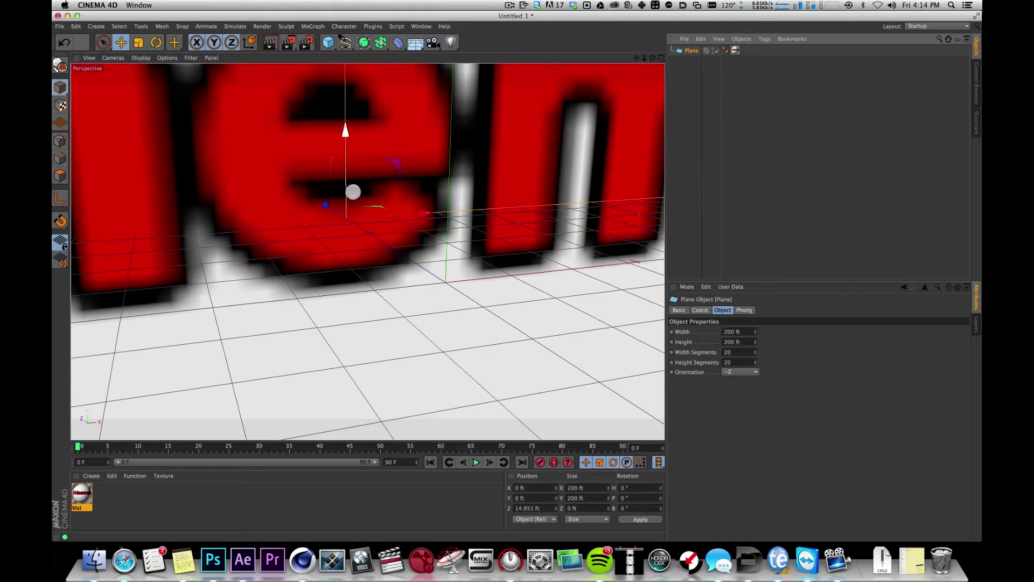
key(t)
drag(457, 210, 173, 224)
key(s)
key(w)
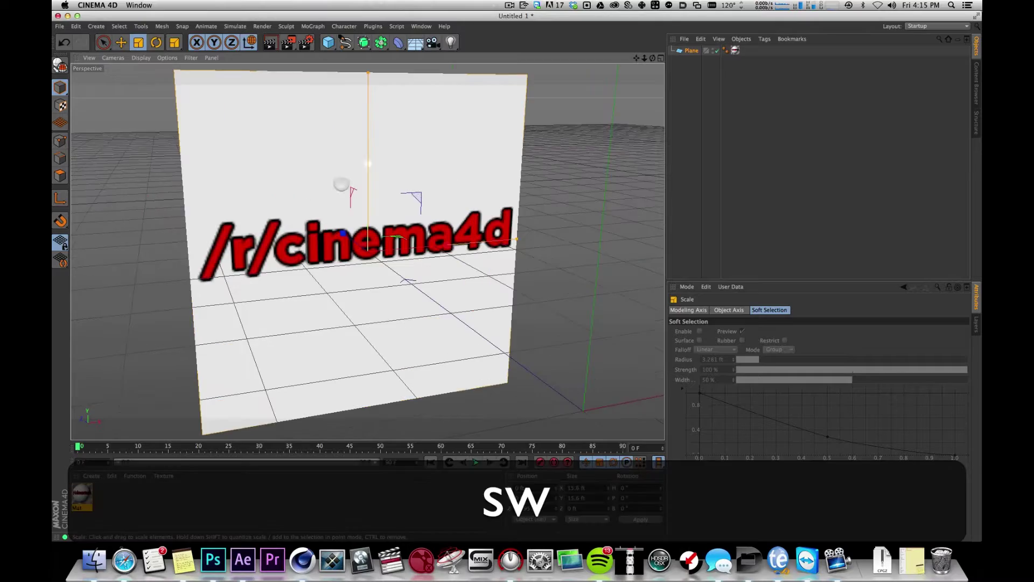
Step: Inspect the logo texture up close and set the material's Texture Preview Size to 1024x1024 (4 MB)
key(2)
drag(254, 203, 413, 101)
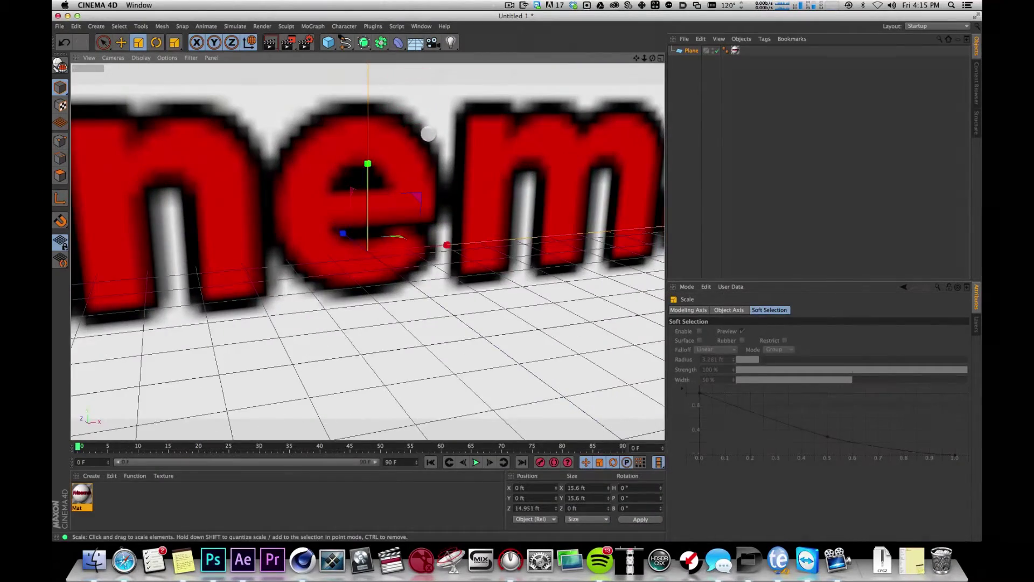
mouse_move(427, 134)
alt+mouse_down()
mouse_move(513, 109)
mouse_move(421, 134)
alt+mouse_up()
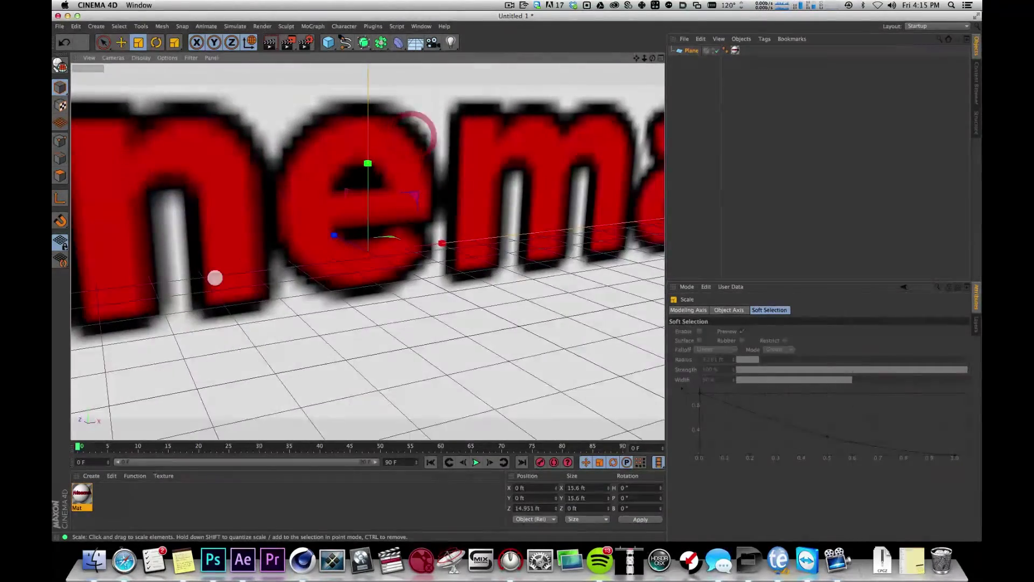
drag(82, 494, 303, 259)
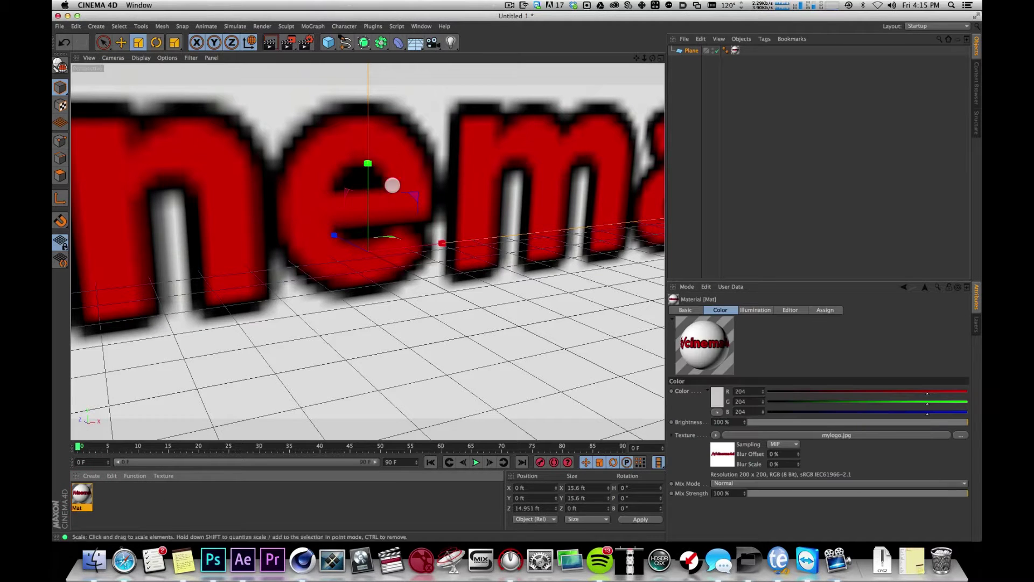
key(2)
drag(392, 186, 373, 189)
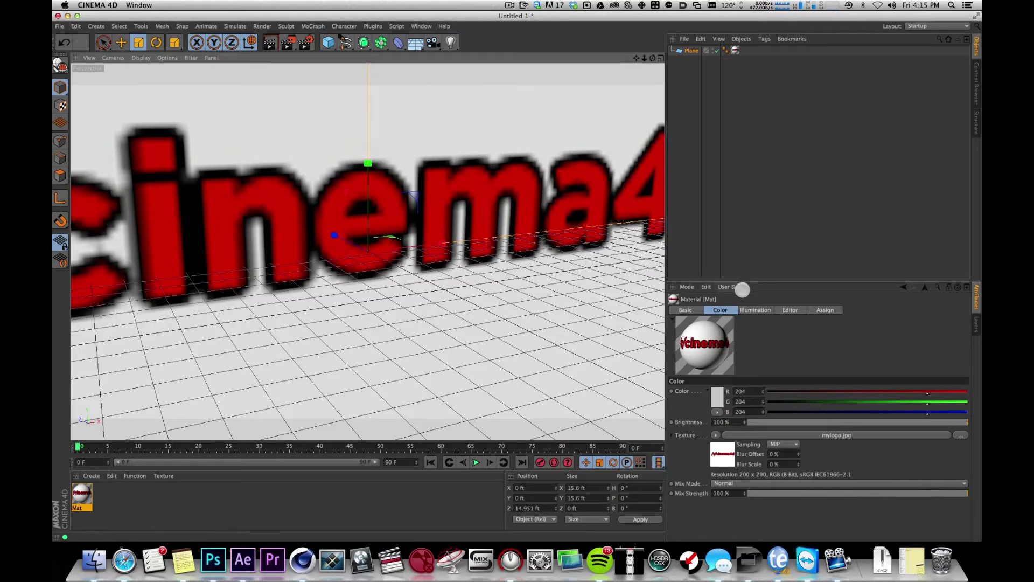
click(790, 309)
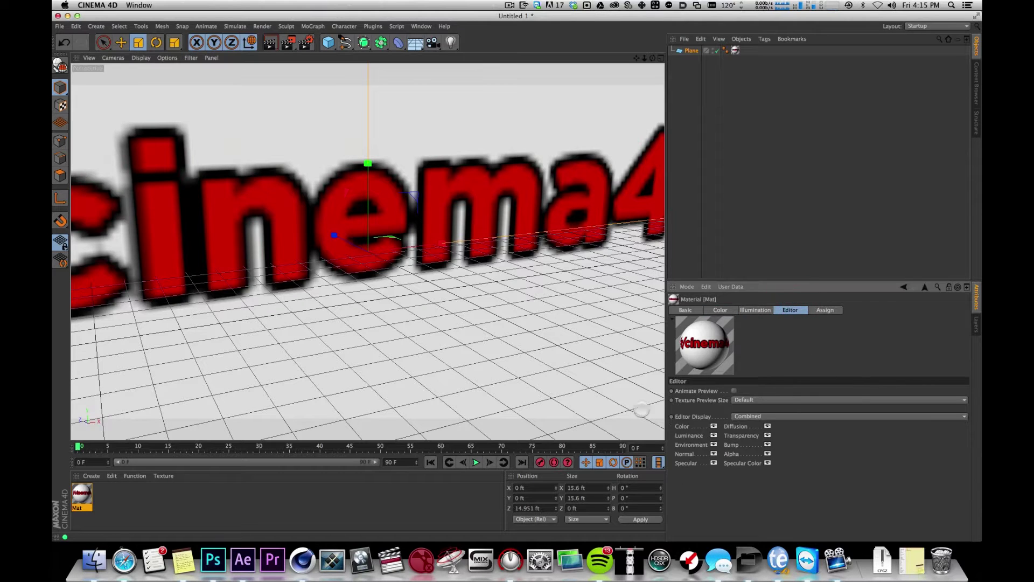
click(742, 400)
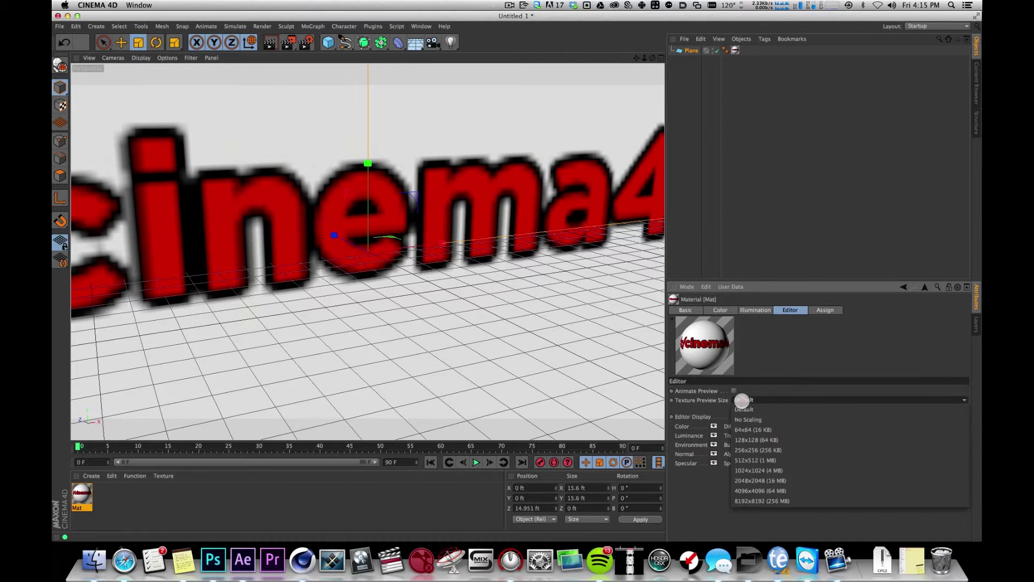
click(770, 471)
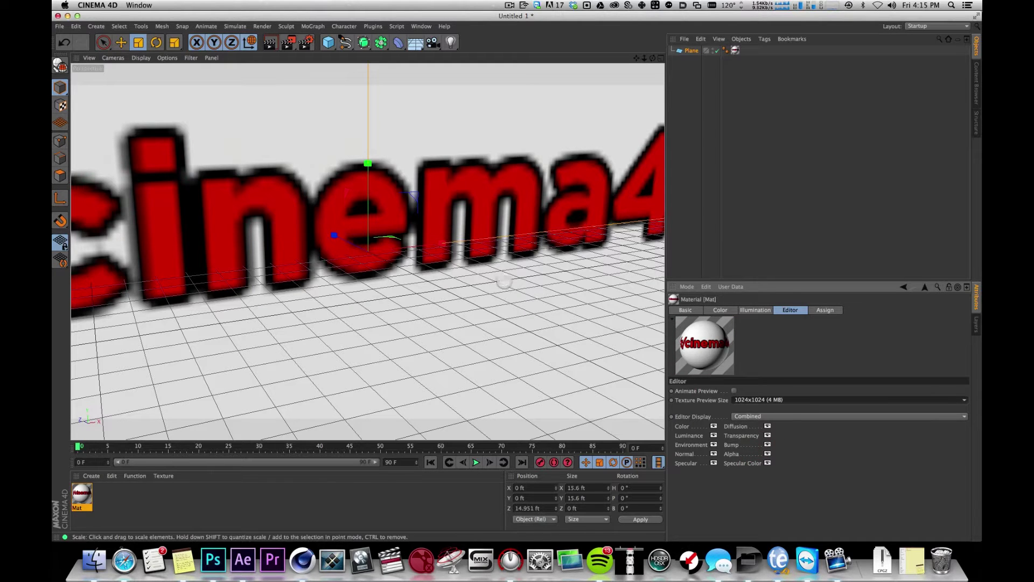
Step: Switch to the four-view layout and set the Front view's display to Gouraud Shading
key(2)
drag(419, 274, 421, 333)
alt+drag(379, 225, 394, 194)
key(2)
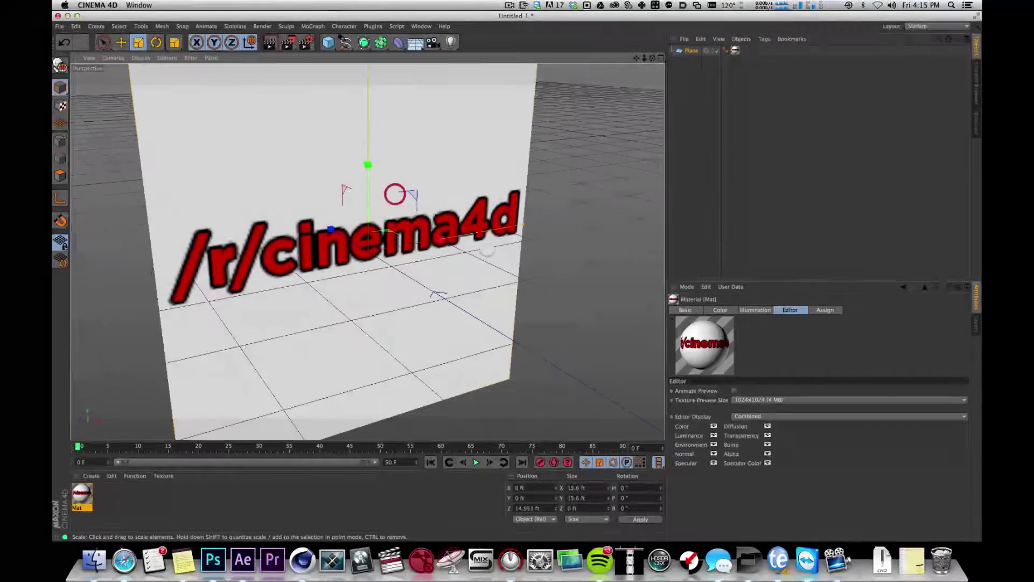
click(660, 59)
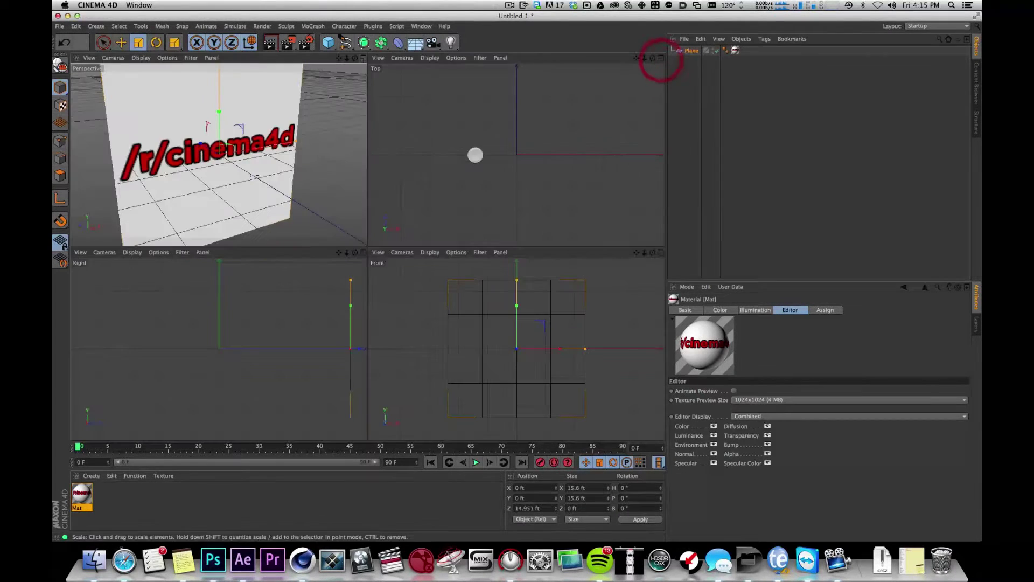
click(426, 252)
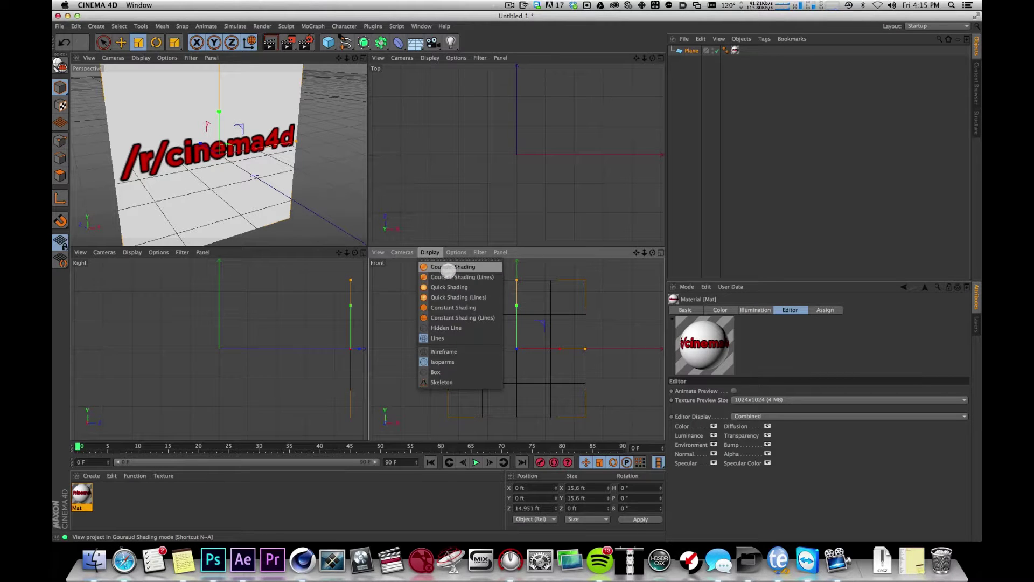
click(455, 267)
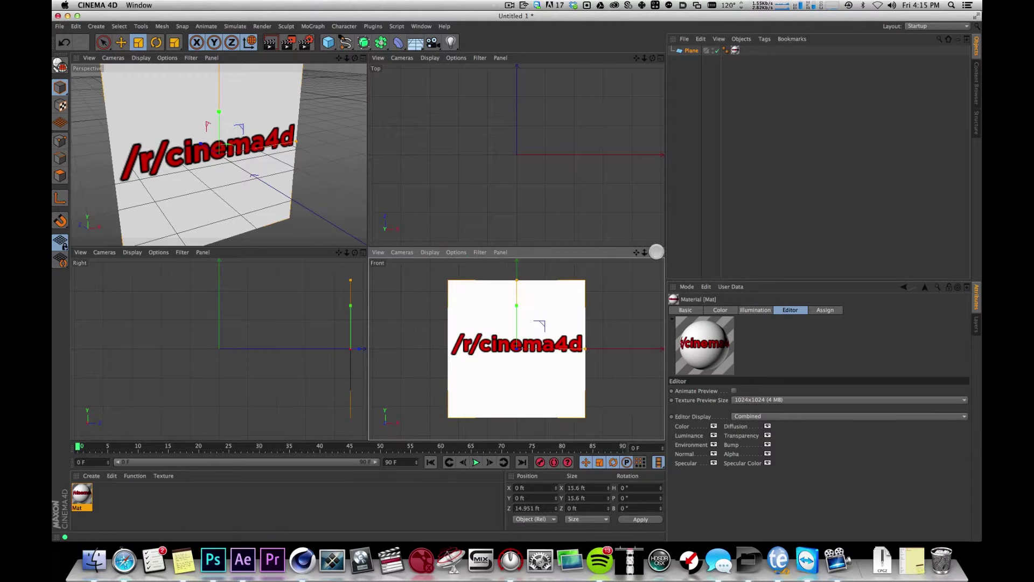
Step: Maximize the Front view closely on the logo and add a MoText object
click(660, 253)
key(2)
drag(243, 155, 260, 135)
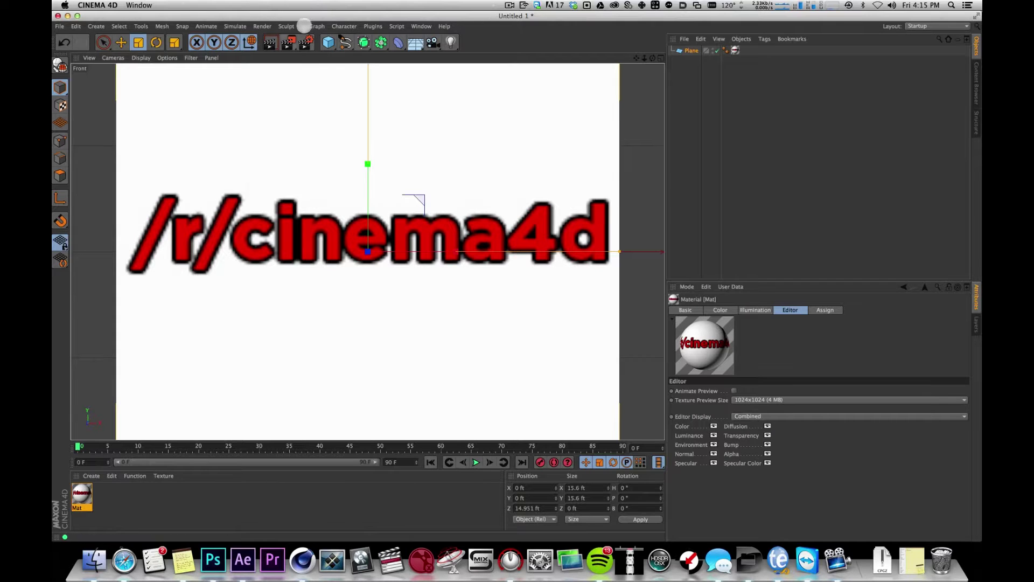
click(304, 26)
mouse_move(327, 42)
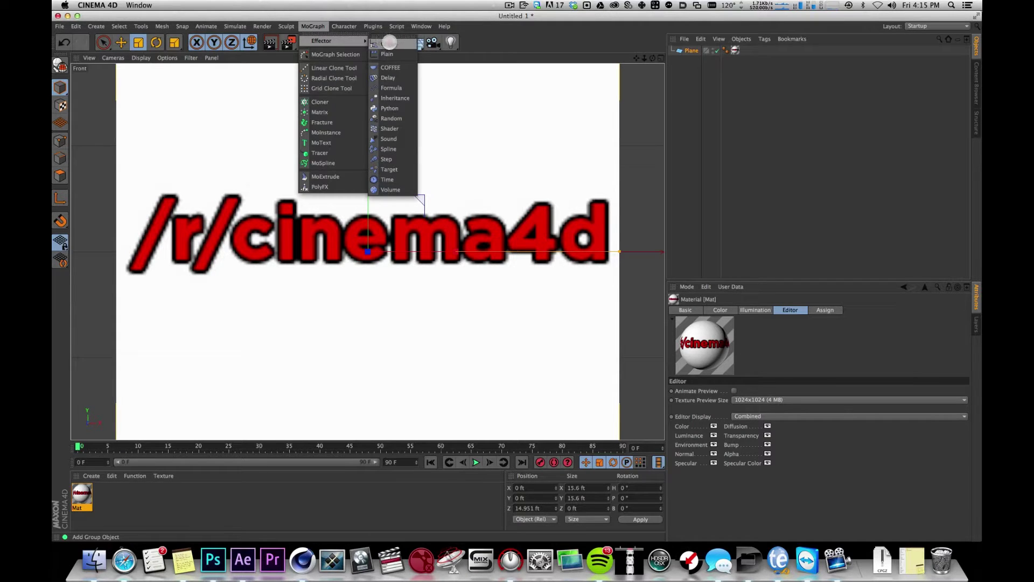
click(337, 142)
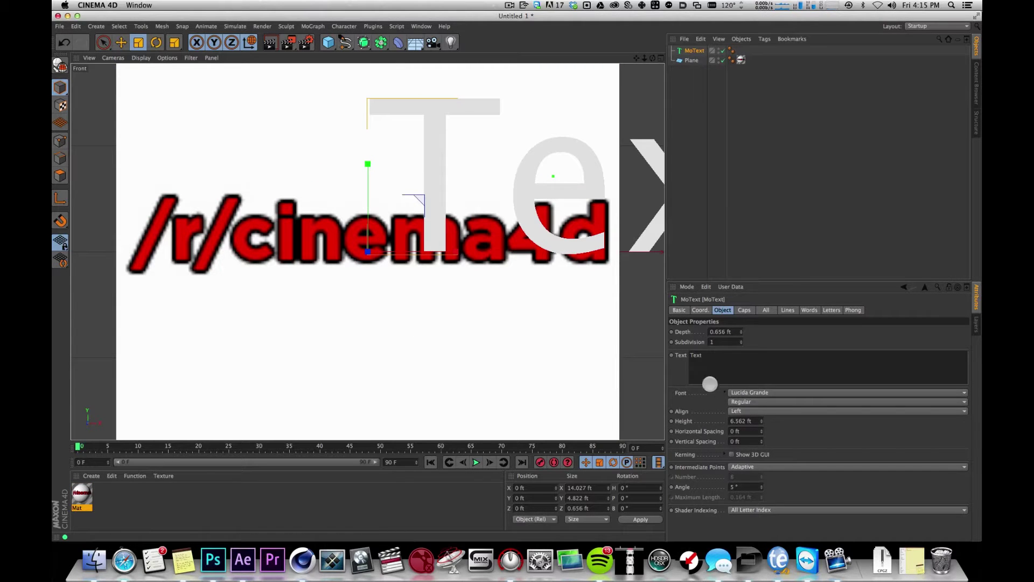
Step: Replace the MoText object's default text with /r/cinema4d
click(728, 363)
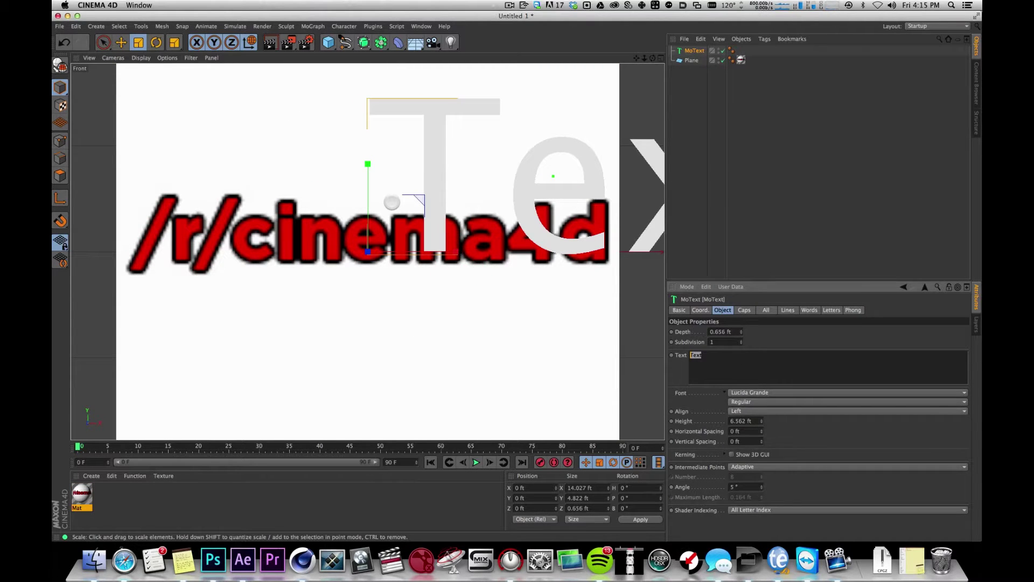
text(/r/cinema4d)
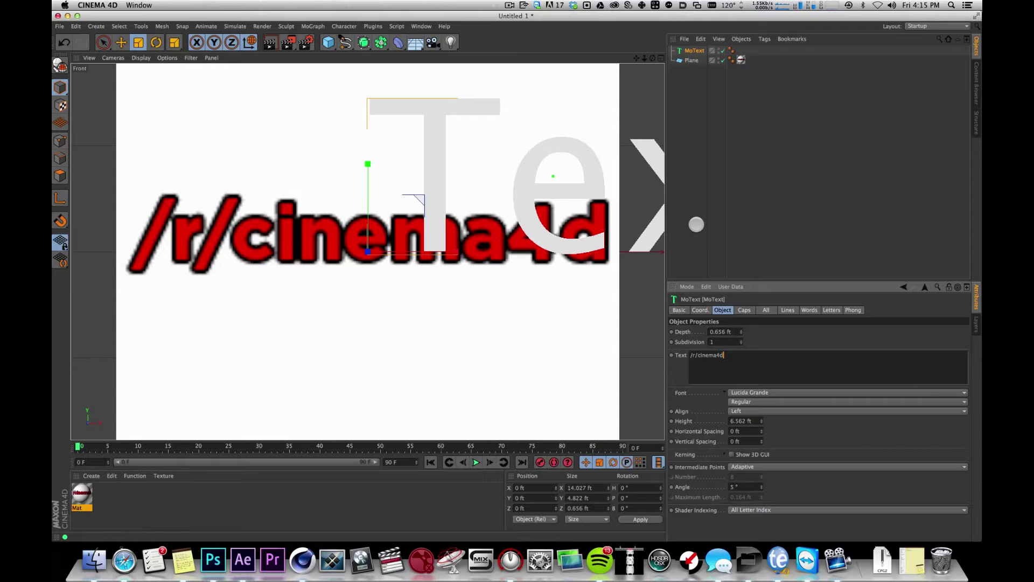
click(771, 196)
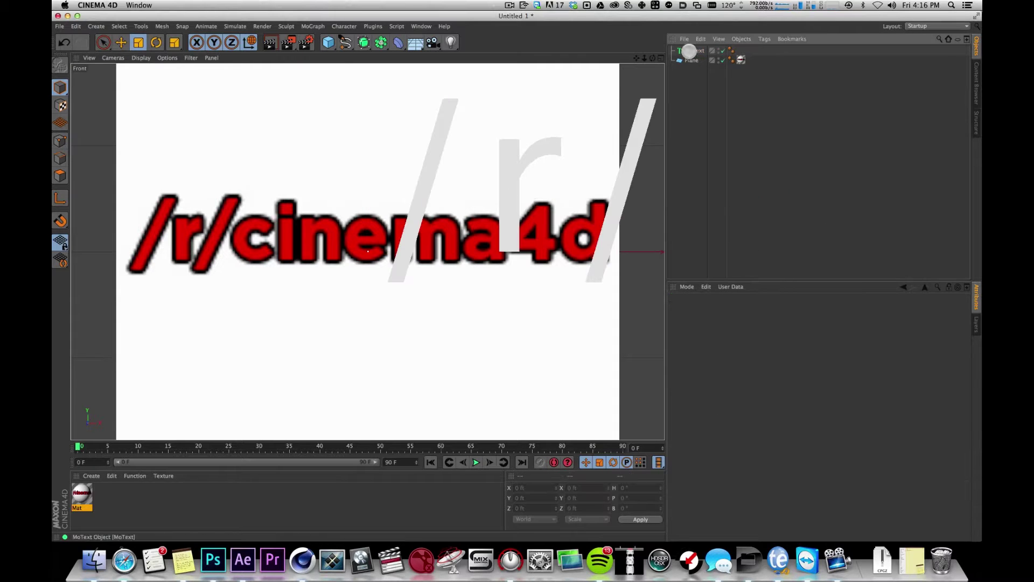
Step: Copy the MoText's text string and use it to rename the object /r/cinema4d
click(689, 51)
drag(729, 357, 625, 326)
key(super+c)
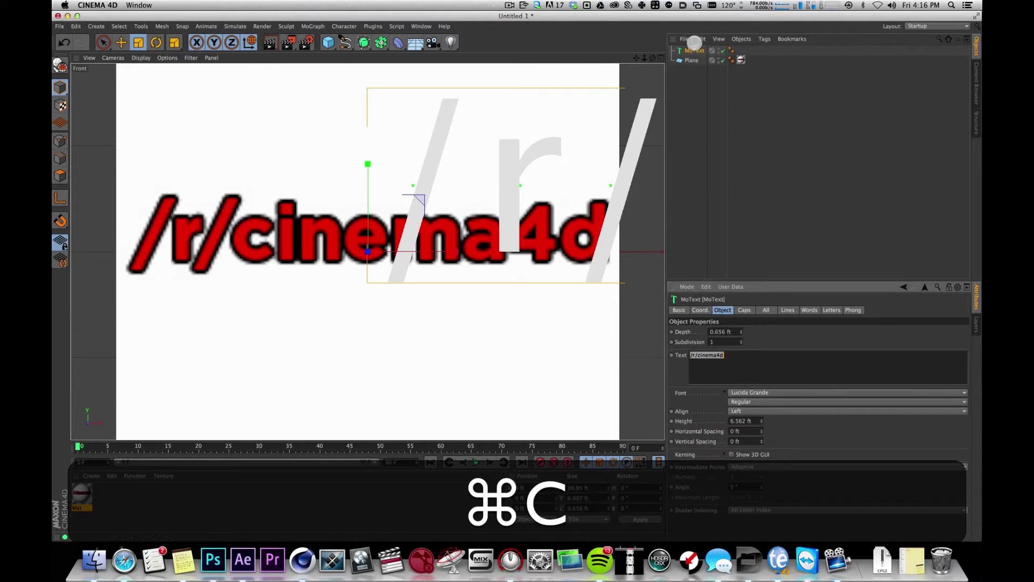
double_click(689, 51)
key(super+v)
click(692, 120)
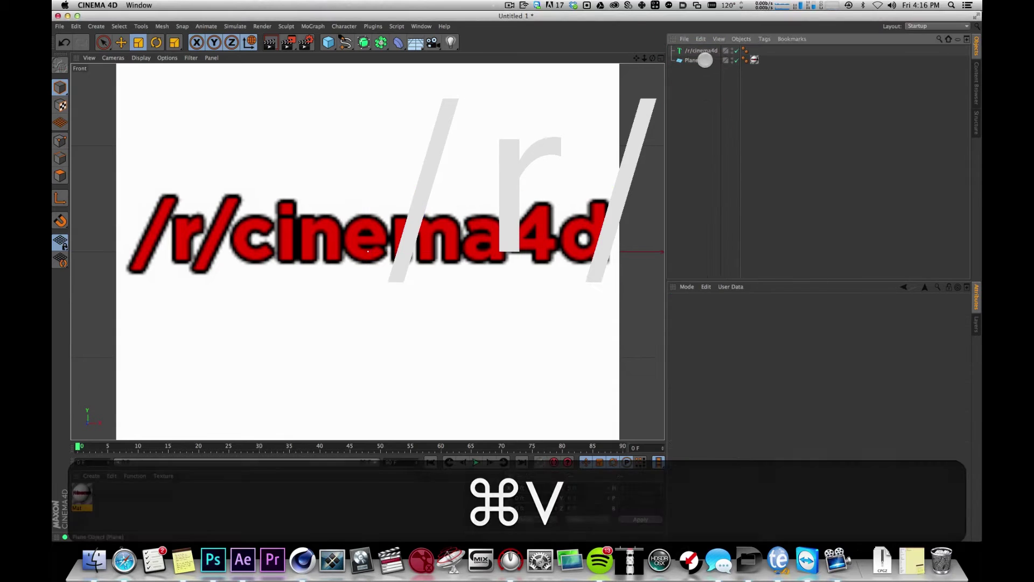
click(704, 54)
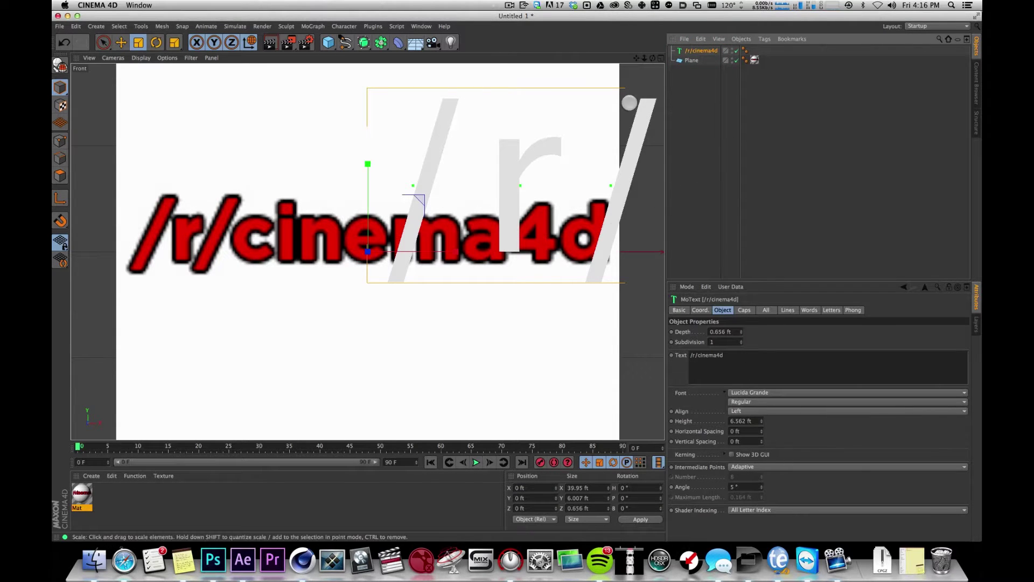
Step: Rename the logo image plane as ref
click(699, 63)
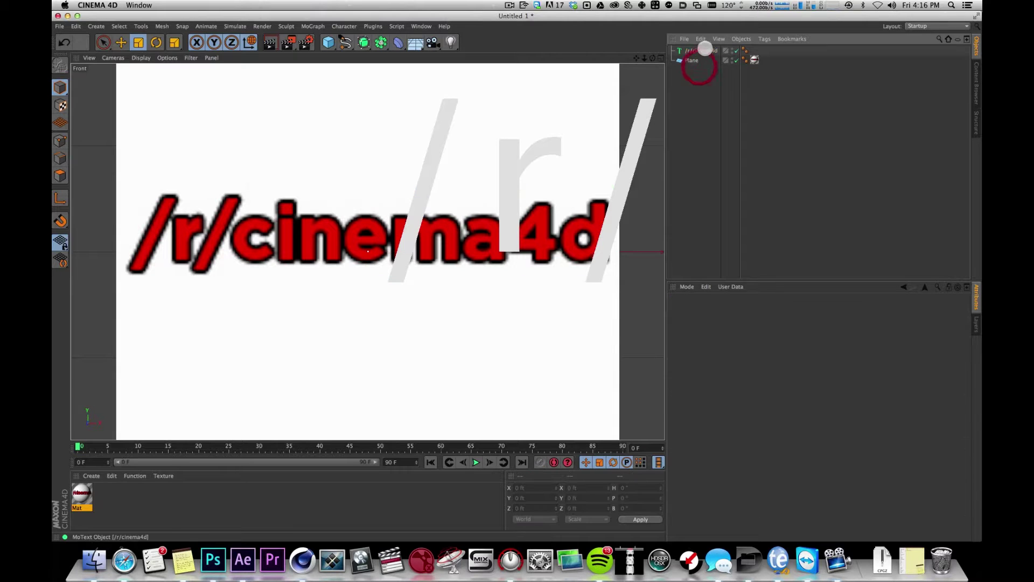
click(701, 51)
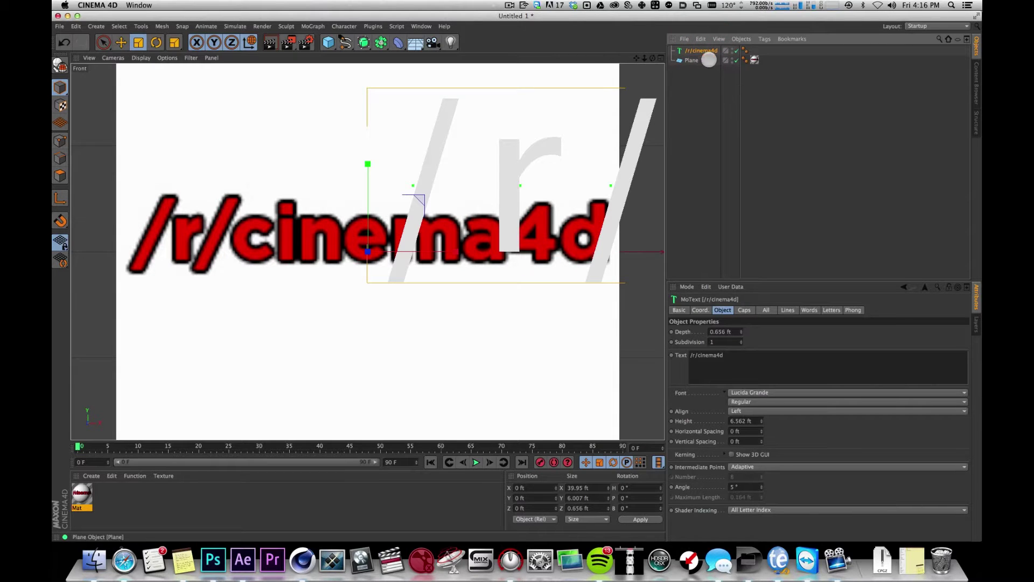
click(693, 60)
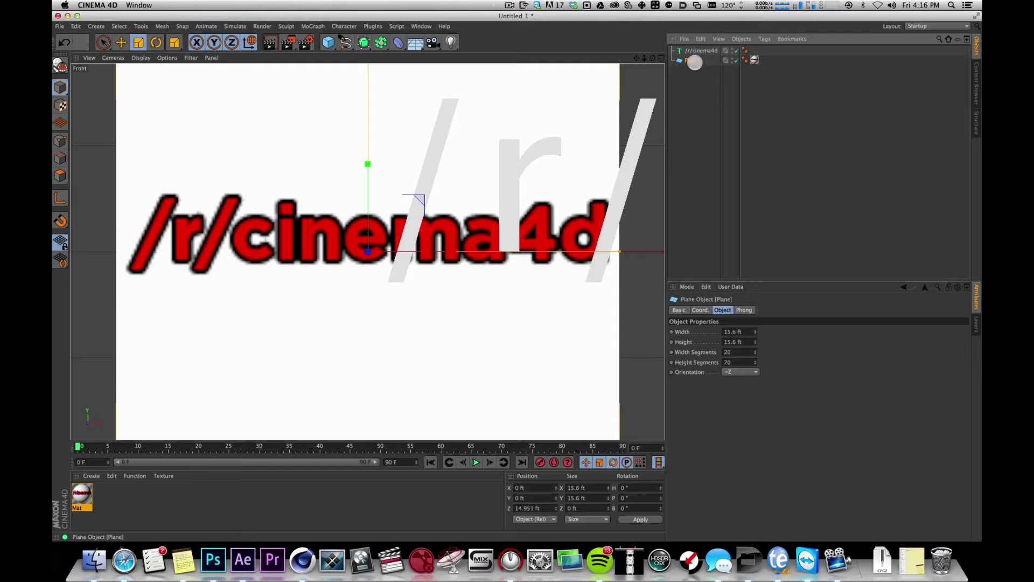
double_click(695, 60)
text(ref)
click(703, 54)
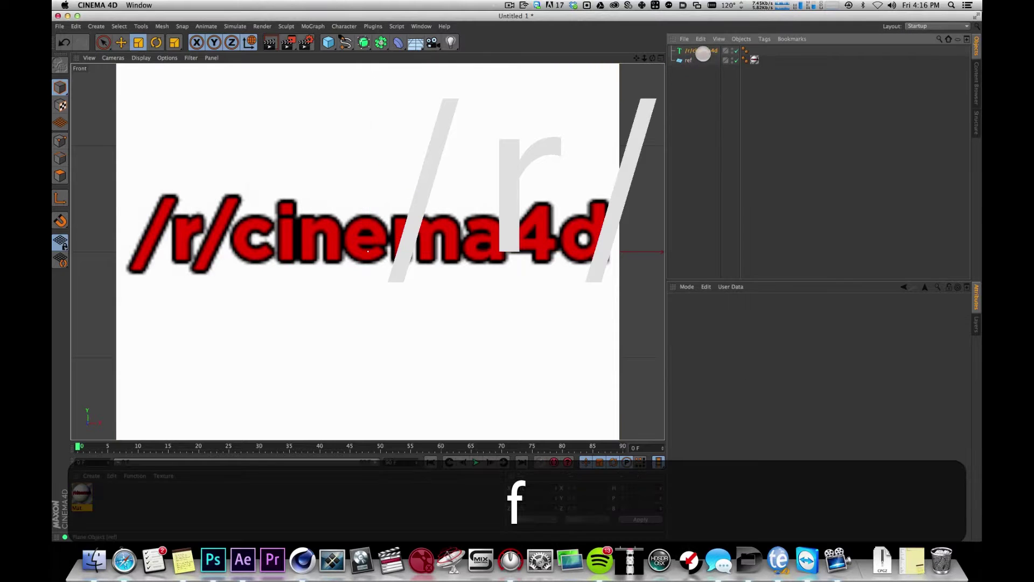
Step: Set the /r/cinema4d text's font to Gotham HTF in the Bold weight
click(700, 50)
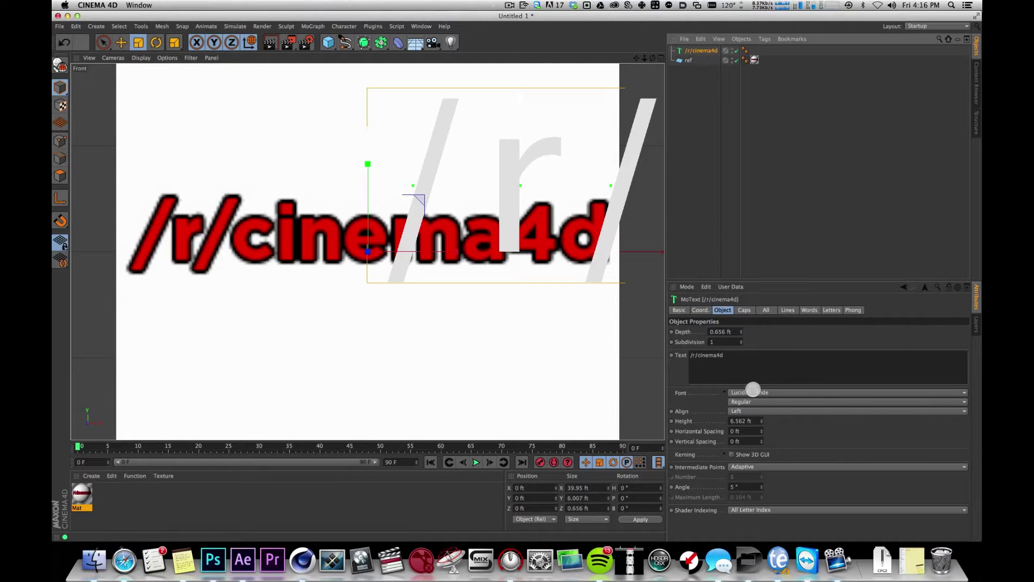
click(765, 392)
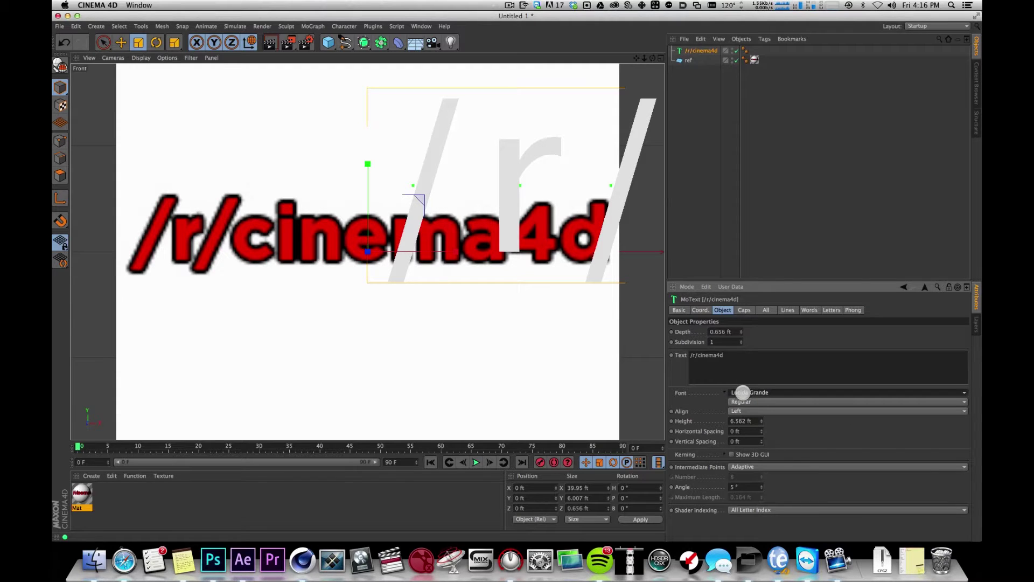
click(738, 392)
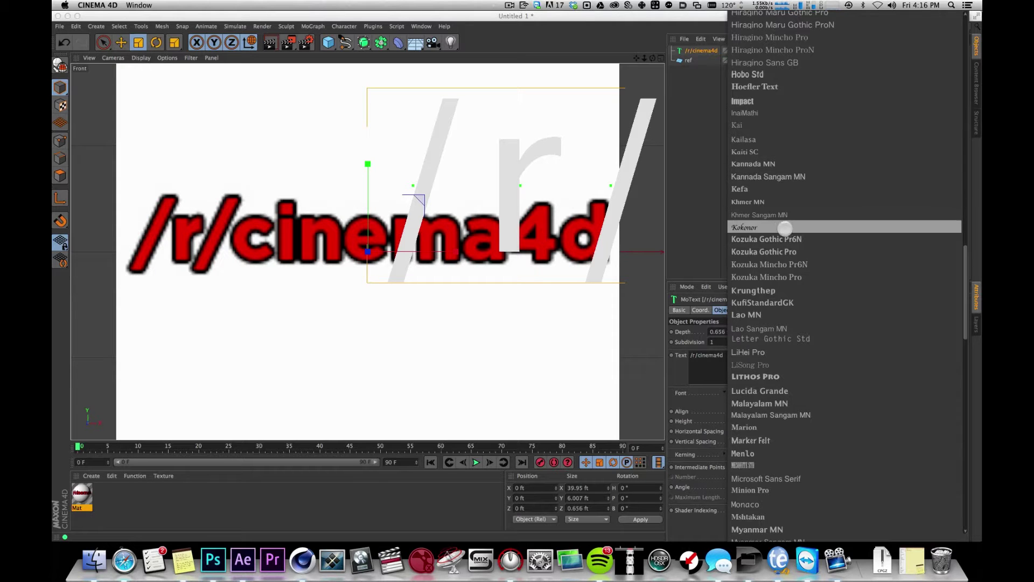
scroll(797, 118, up, 5)
scroll(791, 107, up, 4)
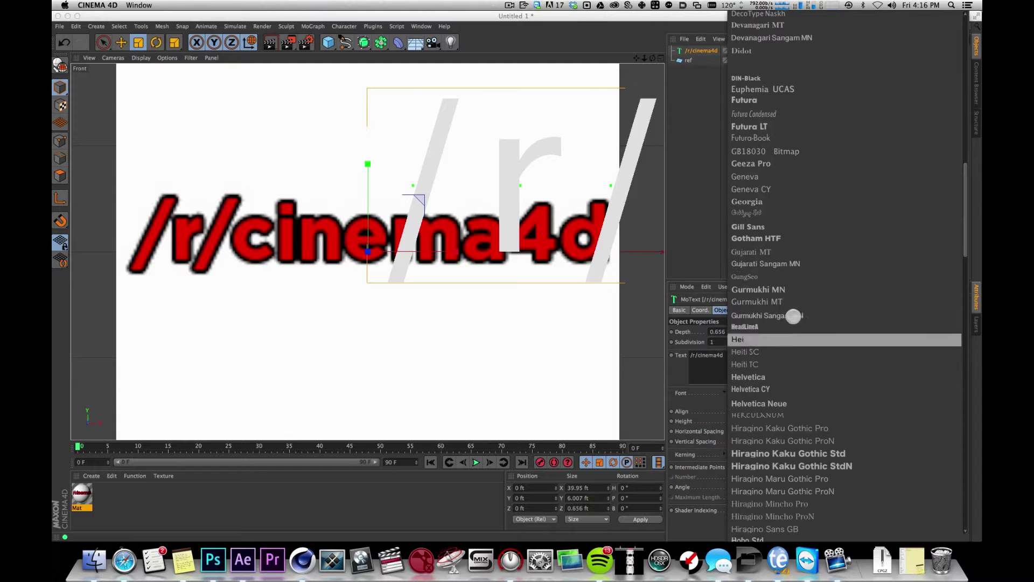
click(776, 239)
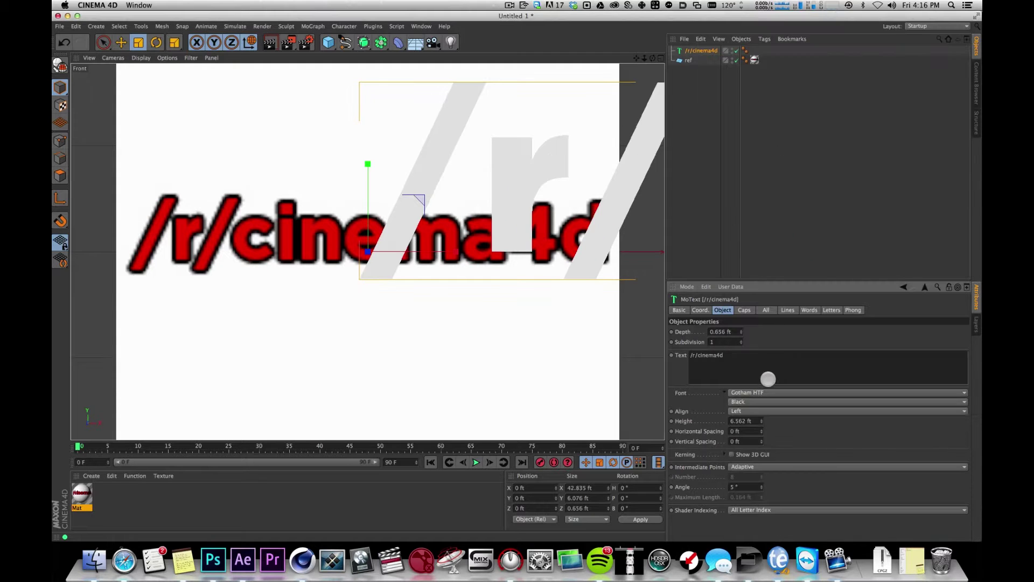
click(752, 403)
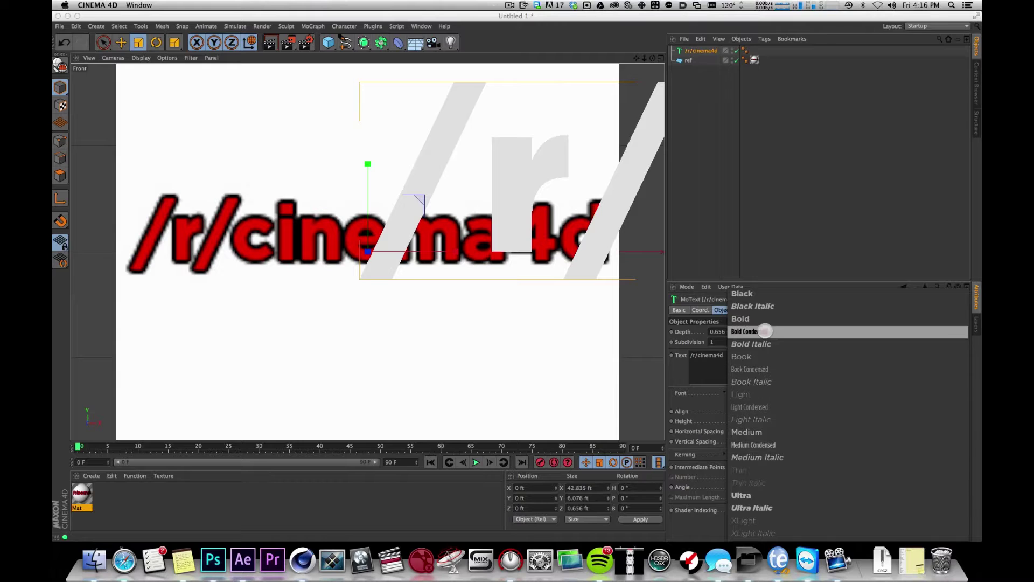
click(762, 319)
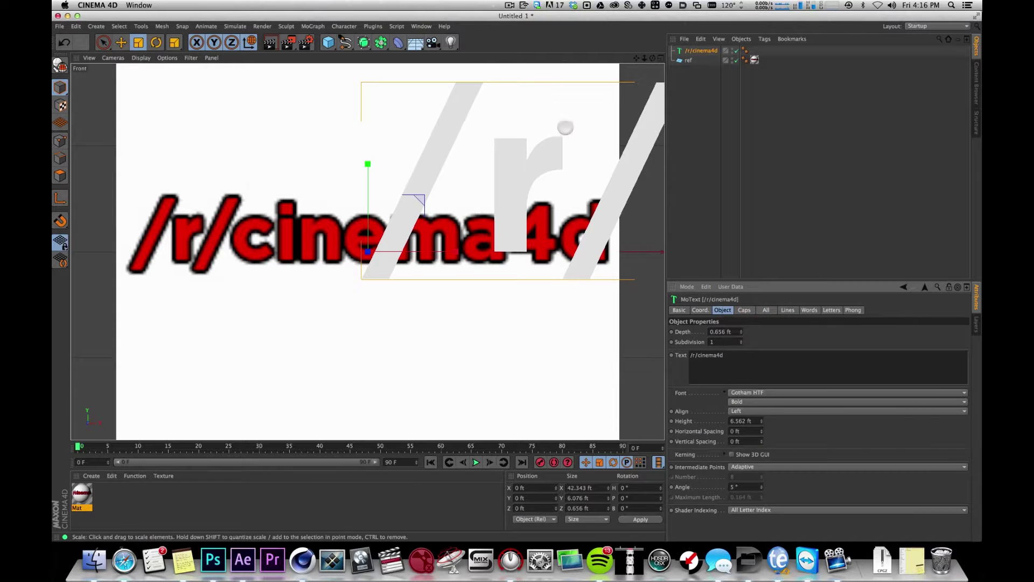
Step: Scale the text down to about 7.6 ft wide and move its start onto the reference logo's first slash
key(r)
key(t)
drag(518, 181, 217, 265)
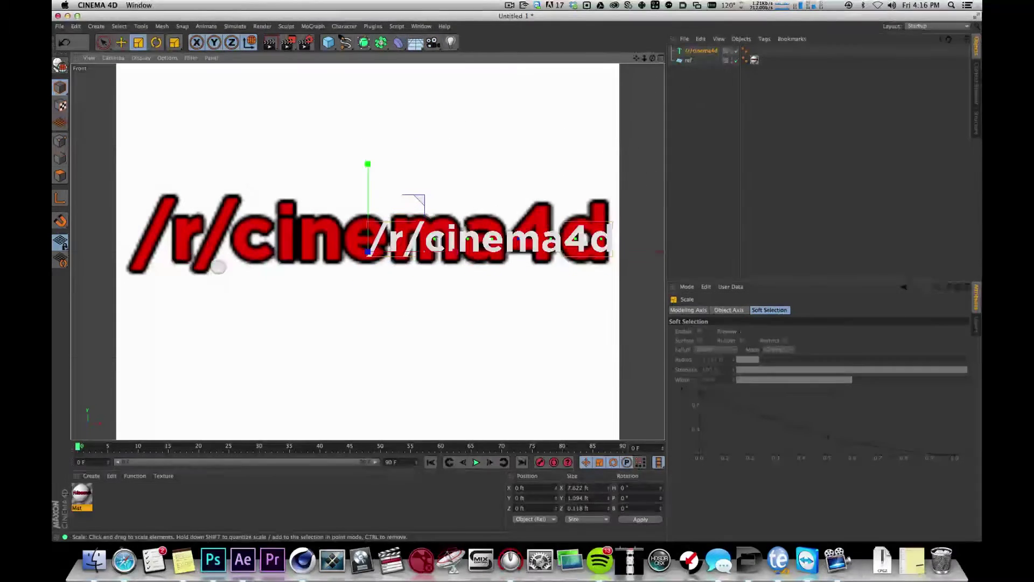
key(e)
drag(387, 254, 208, 284)
drag(127, 166, 125, 180)
Step: Scale the text up to about 17.1 ft wide to match the reference letter height, and align its first slash with the logo
key(t)
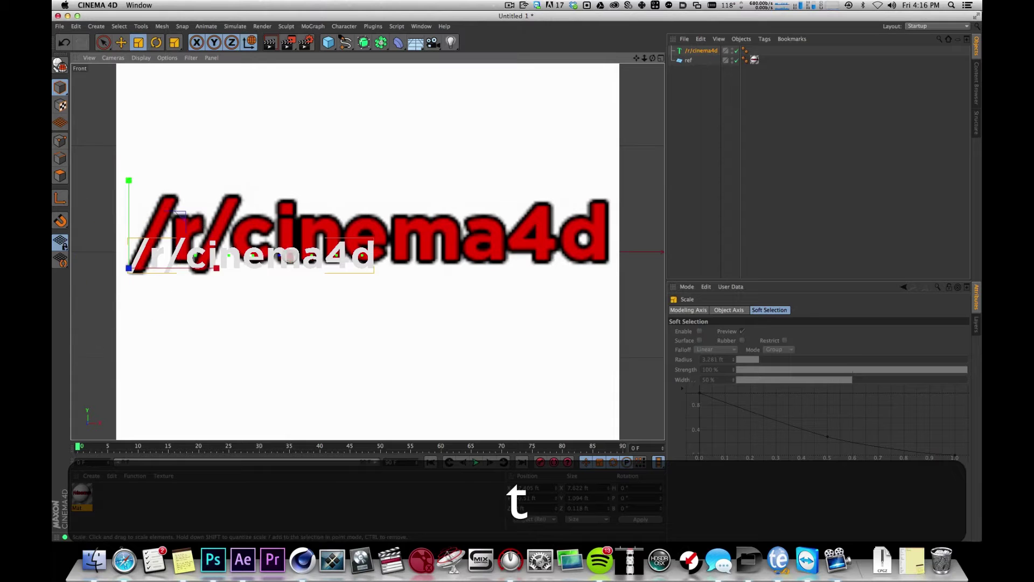
drag(258, 257, 761, 85)
key(e)
drag(127, 184, 128, 176)
drag(209, 262, 212, 264)
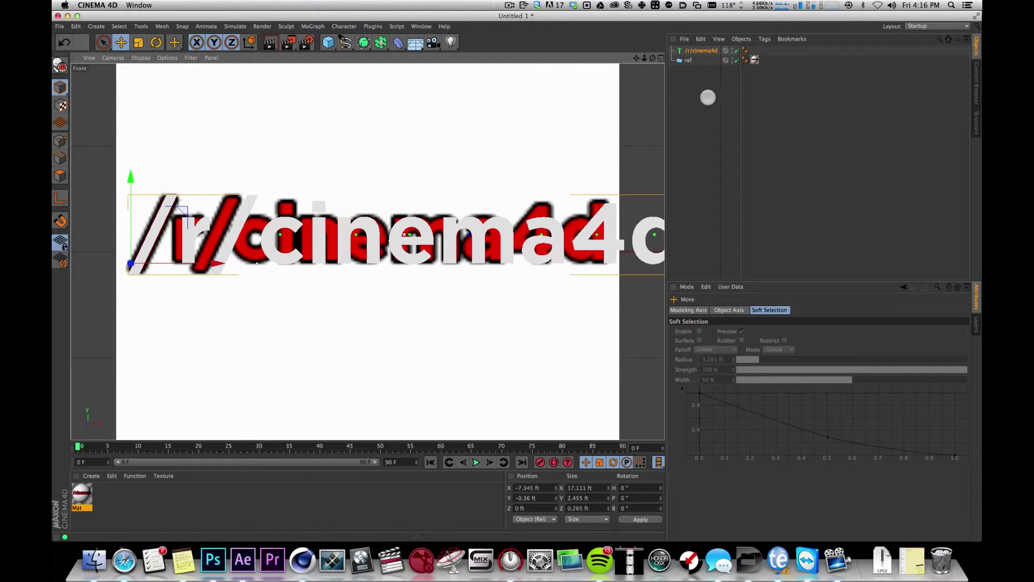
Step: Try the Black weight of Gotham HTF on the text
click(700, 50)
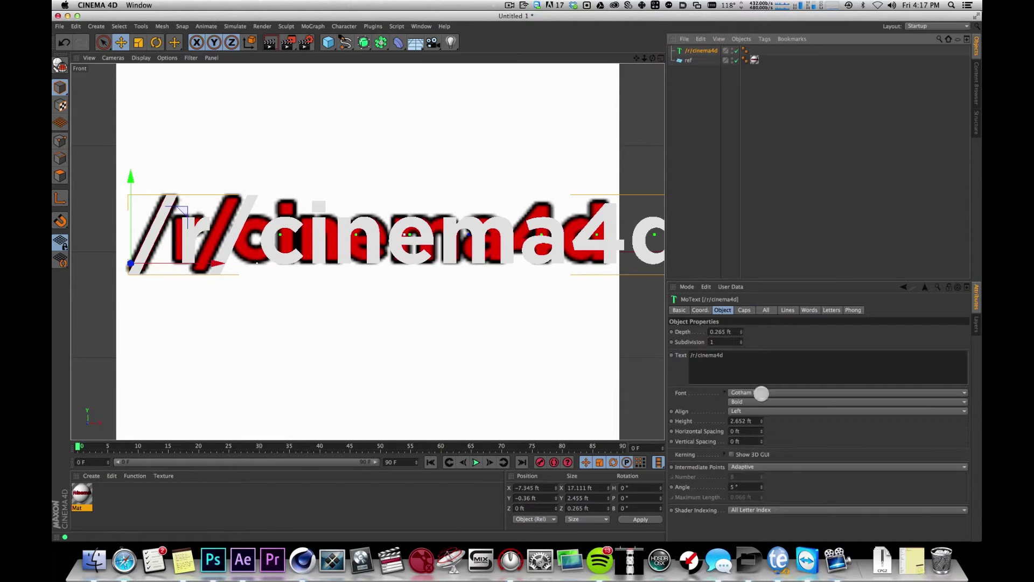
click(745, 401)
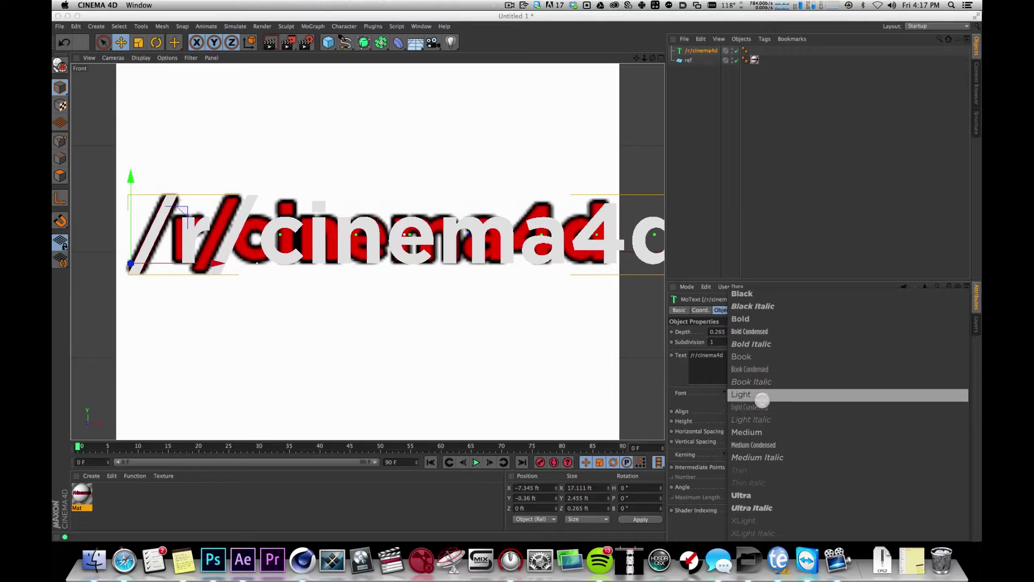
click(772, 291)
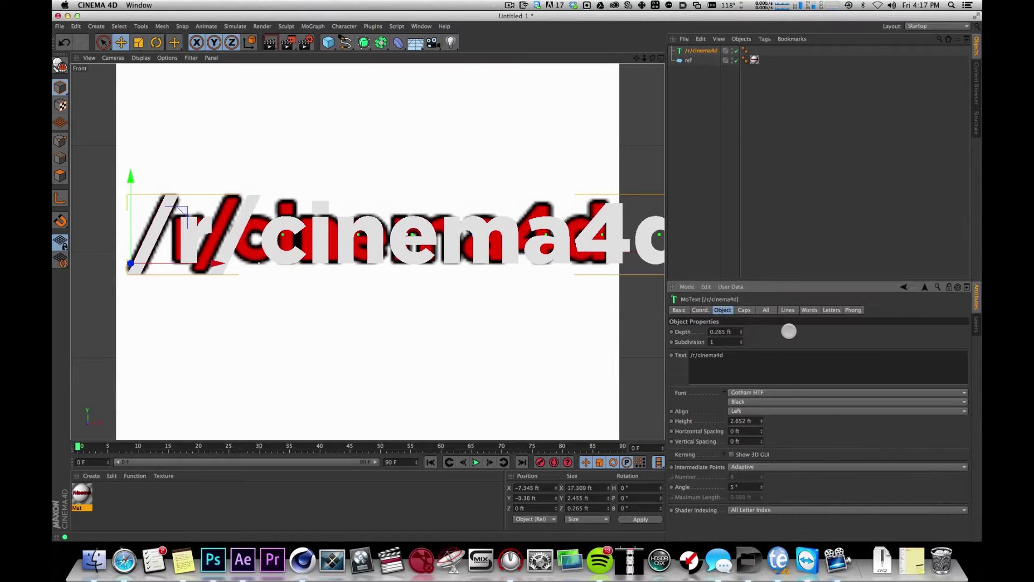
Step: Check the logo text's font weight in Photoshop, then return to Cinema 4D and undo the last font weight change
key(super+Tab)
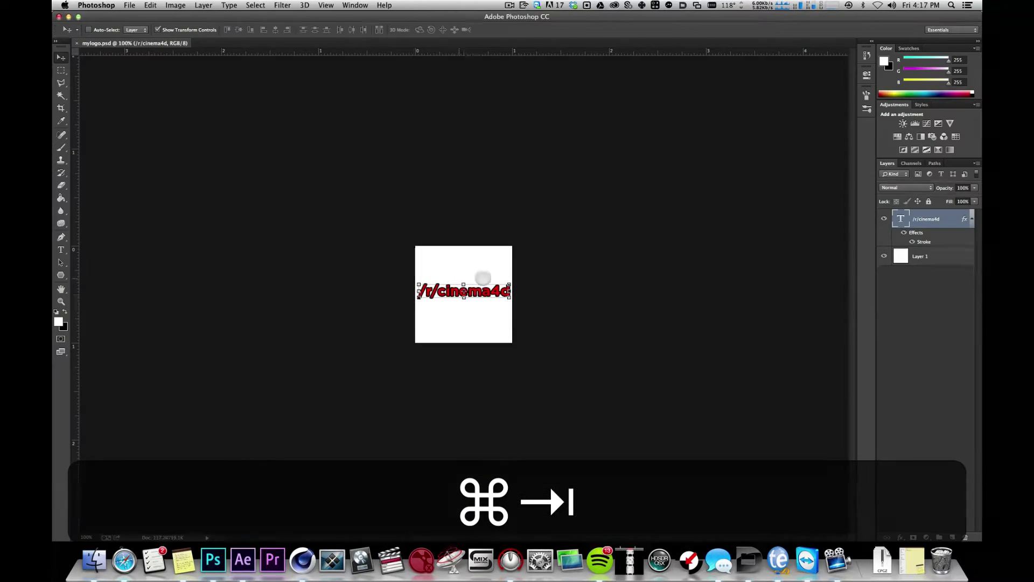
click(58, 249)
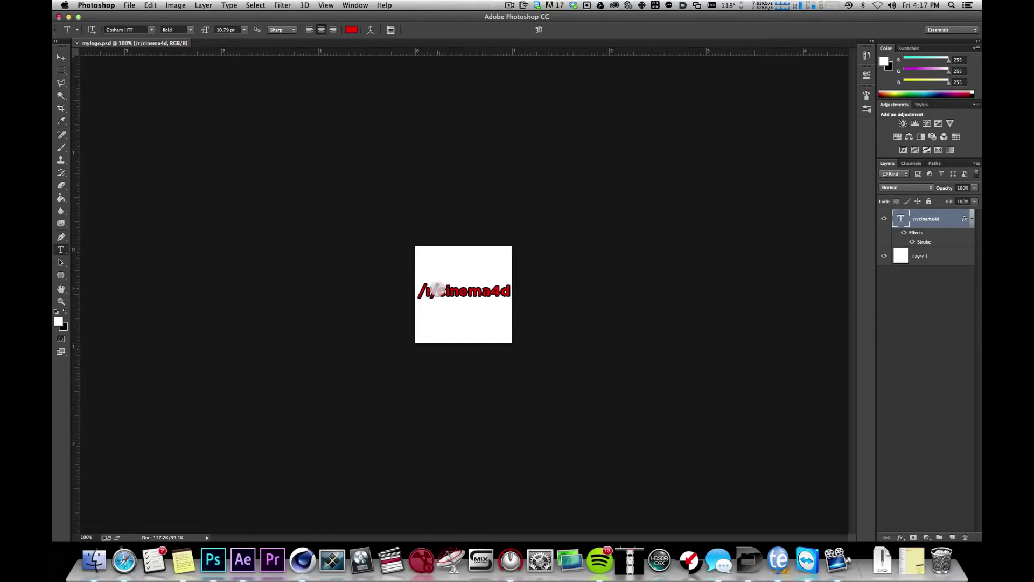
click(442, 292)
drag(446, 292, 509, 291)
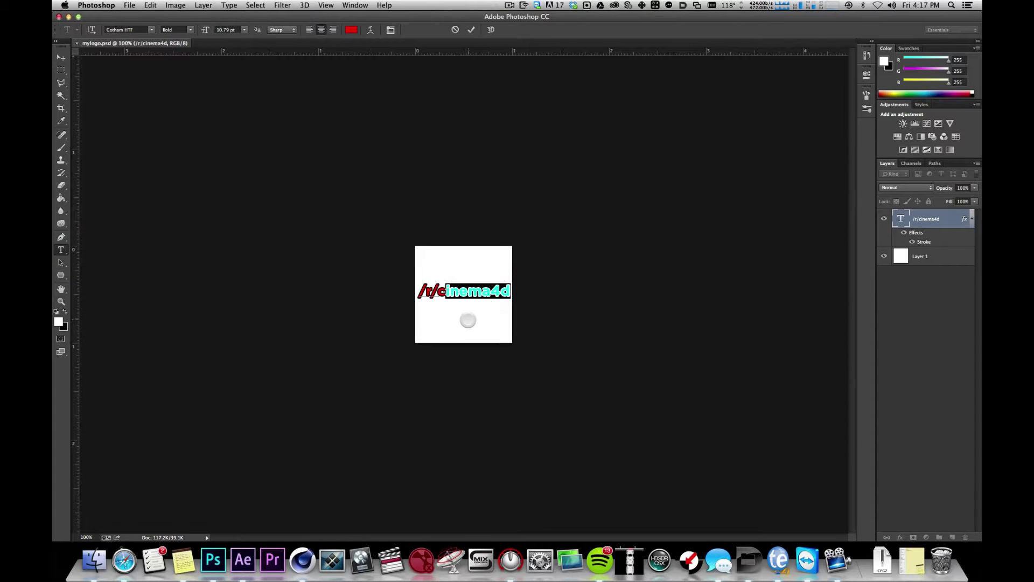
key(super+Tab)
key(super+z)
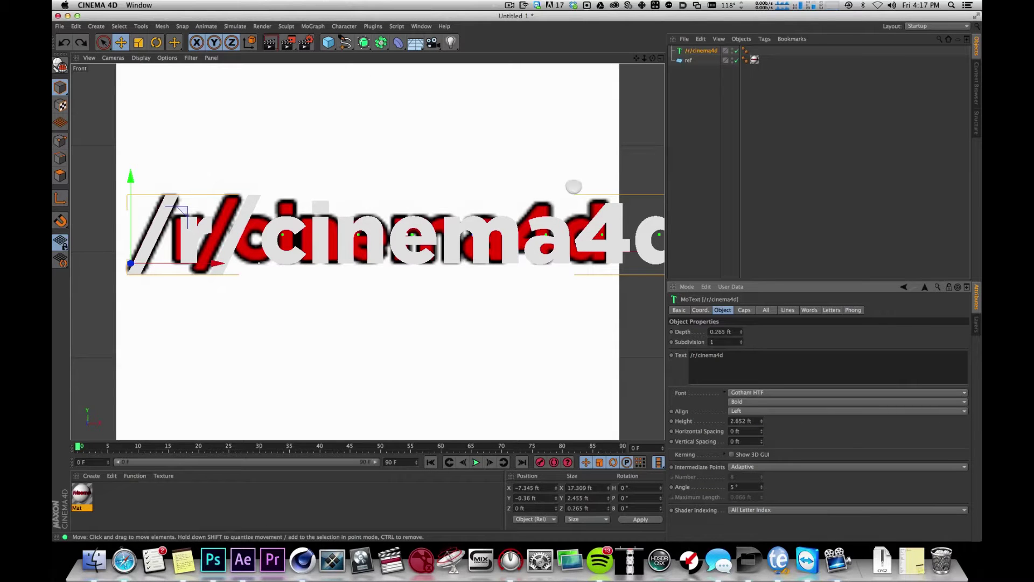
Step: Set the text's horizontal spacing to -0.1 ft
click(735, 404)
drag(748, 432, 591, 399)
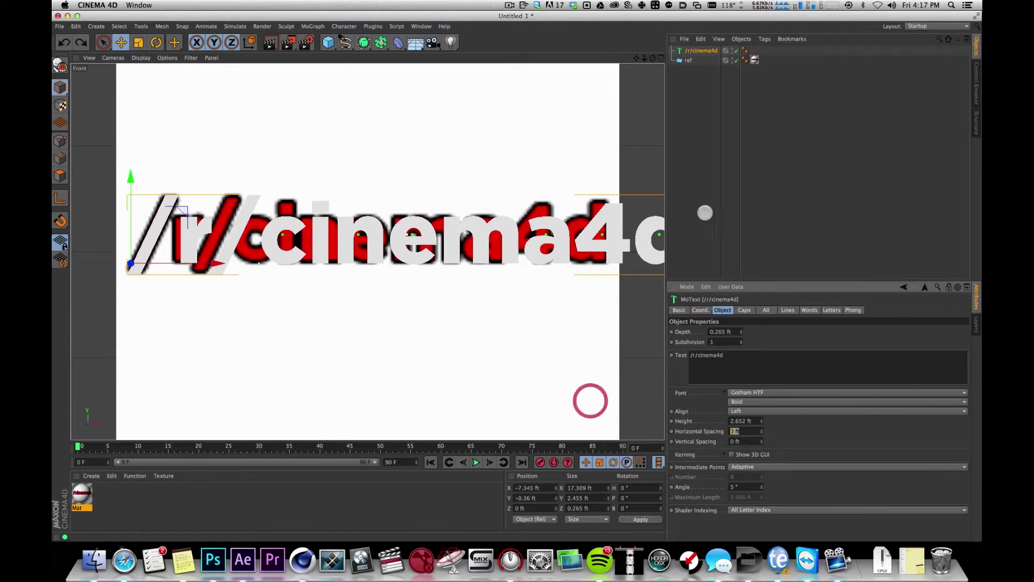
text(.)
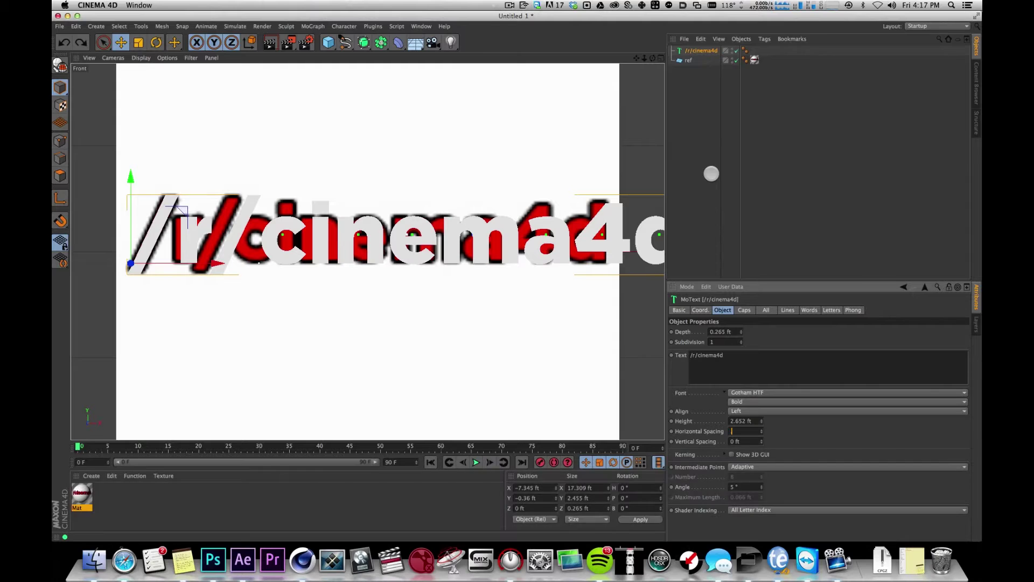
key(super+a)
text(-0.1)
key(Return)
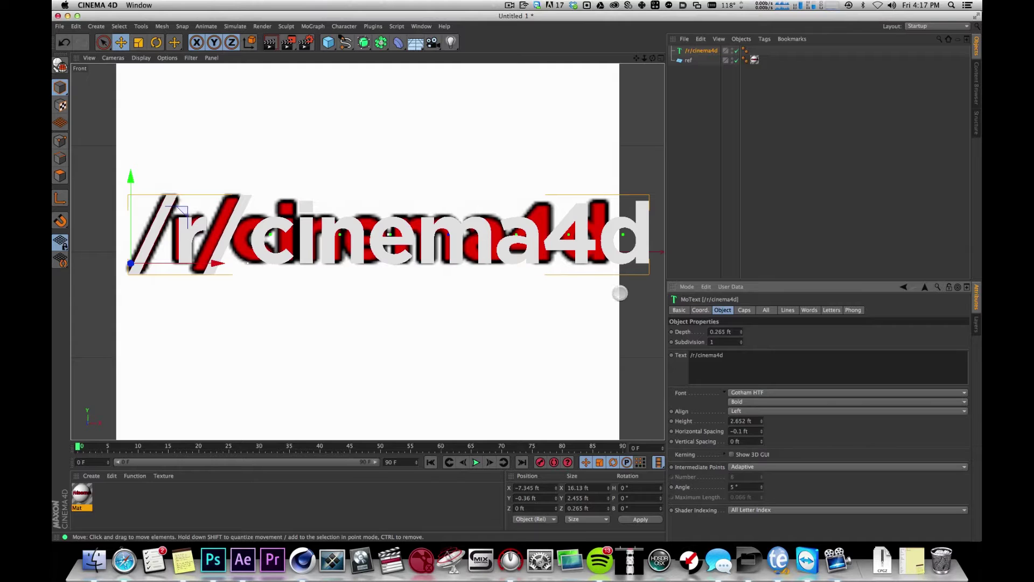
Step: Tighten the text's horizontal spacing to -0.5 ft
click(747, 429)
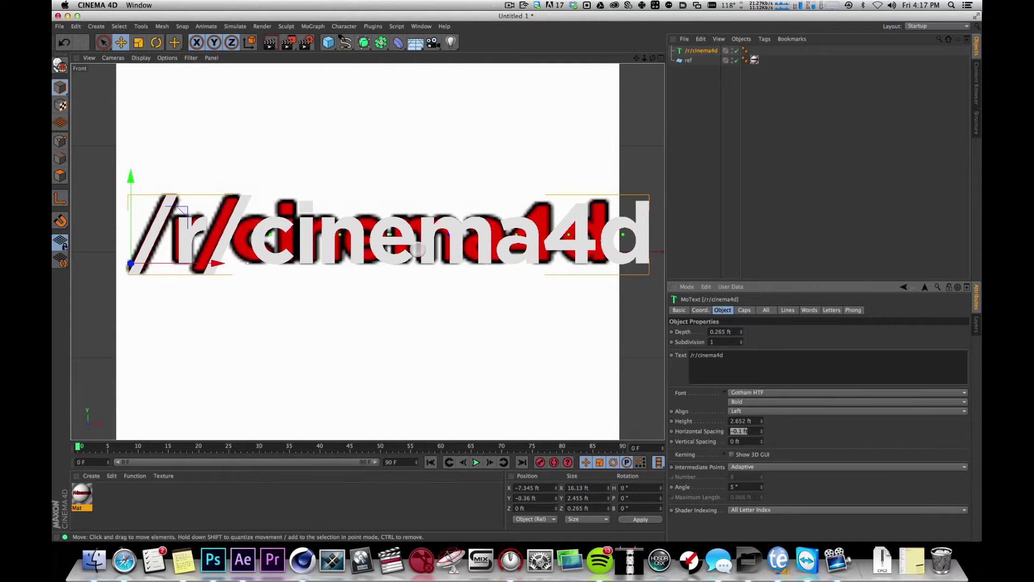
text(-0.5)
key(Return)
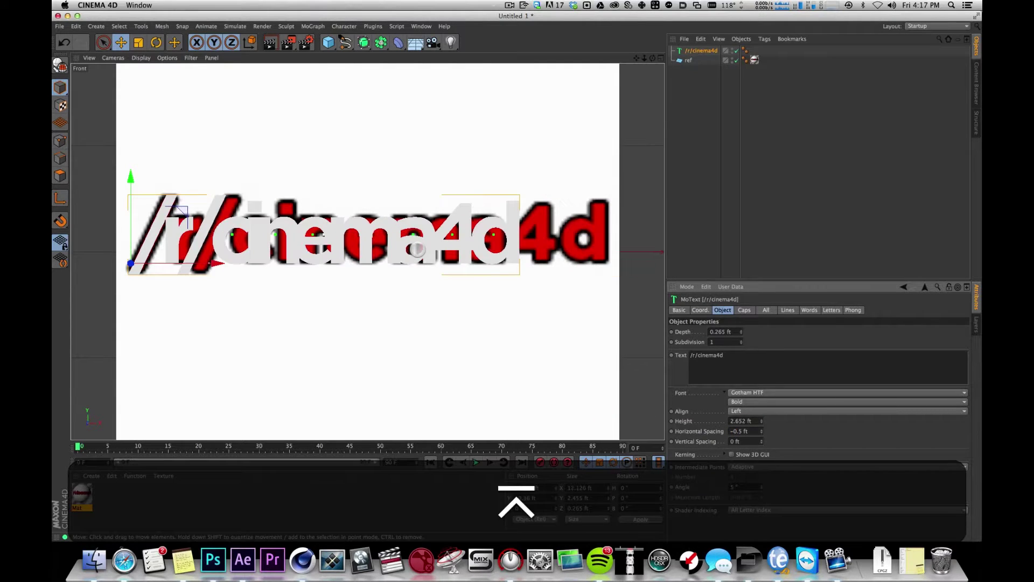
Step: Try horizontal spacings of -0.3 ft and -0.2 ft on the /r/cinema4d text
click(748, 430)
text(-)
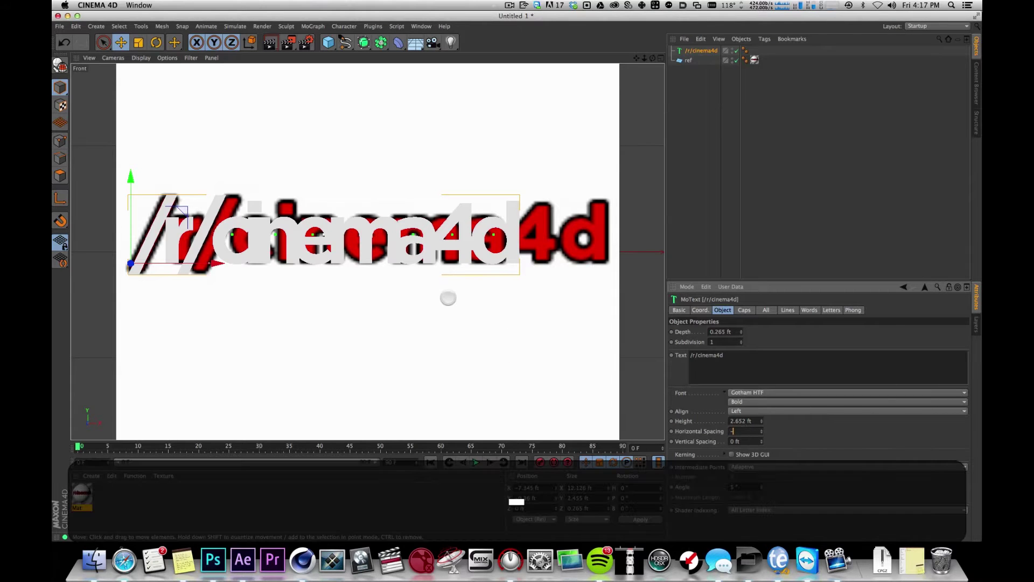
text(0.3)
key(Return)
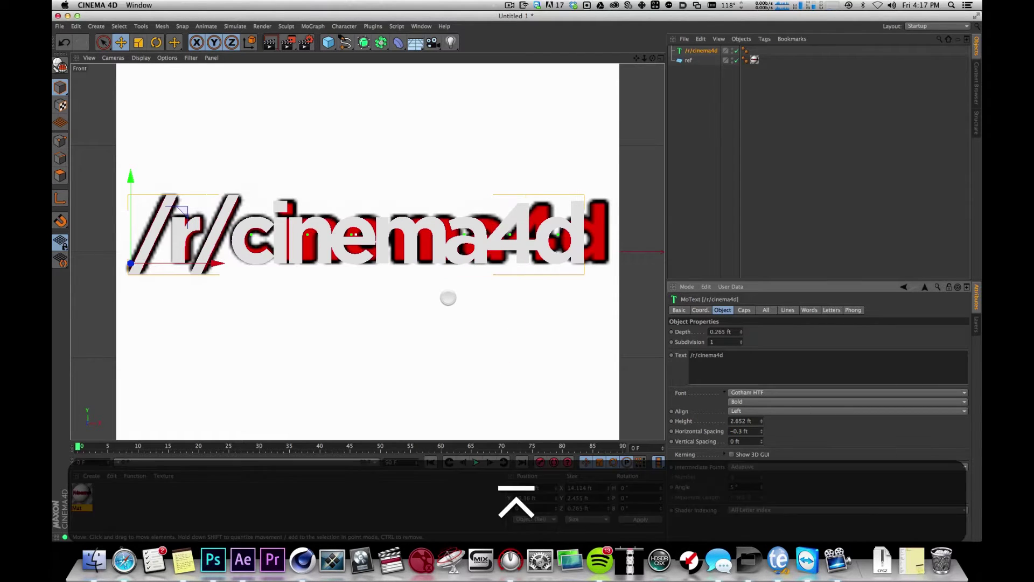
click(753, 430)
text(-0)
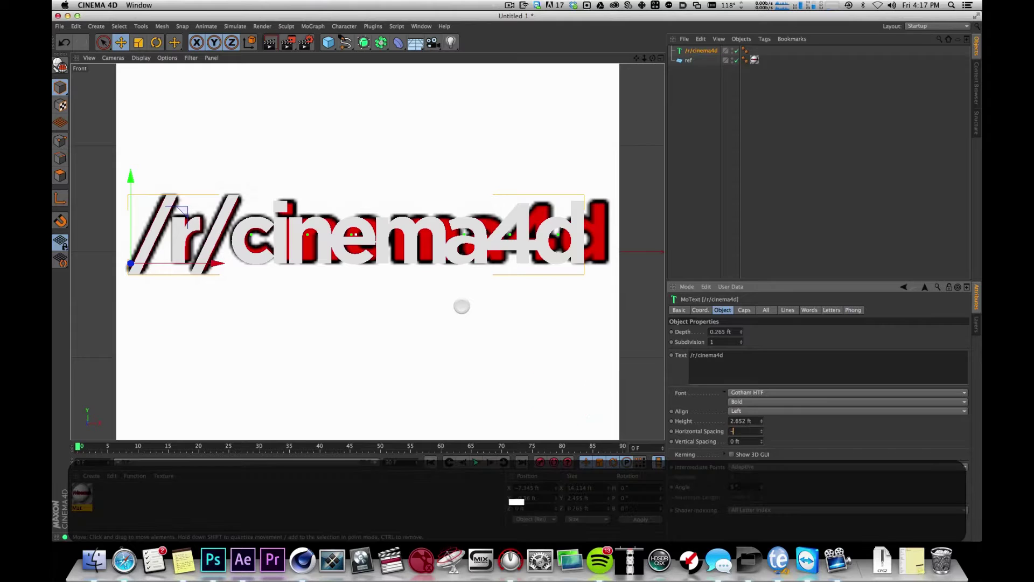
text(.2)
key(Return)
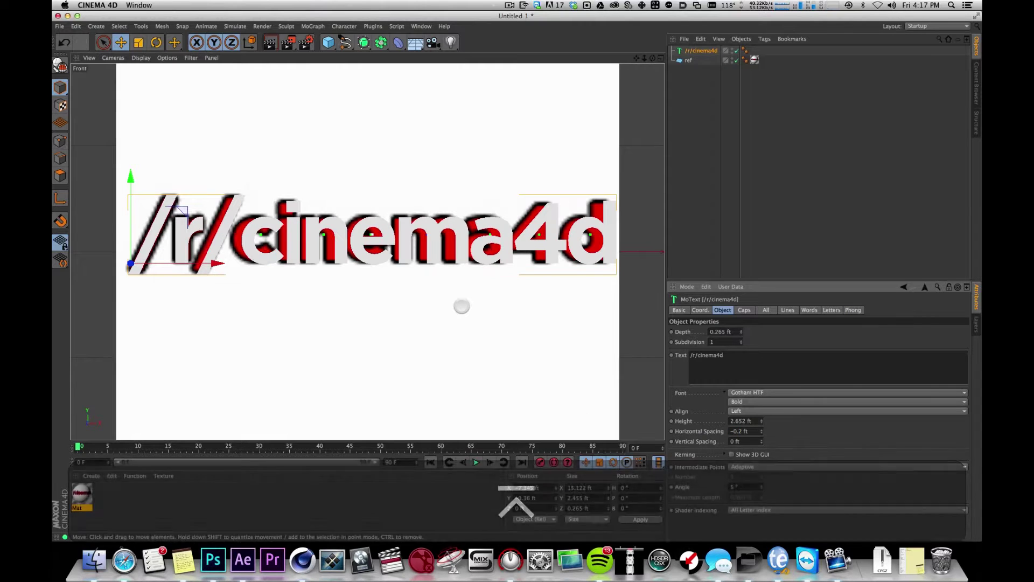
Step: Try finer horizontal spacings of -0.25 ft and -0.26 ft on the text
click(738, 430)
key(super+a)
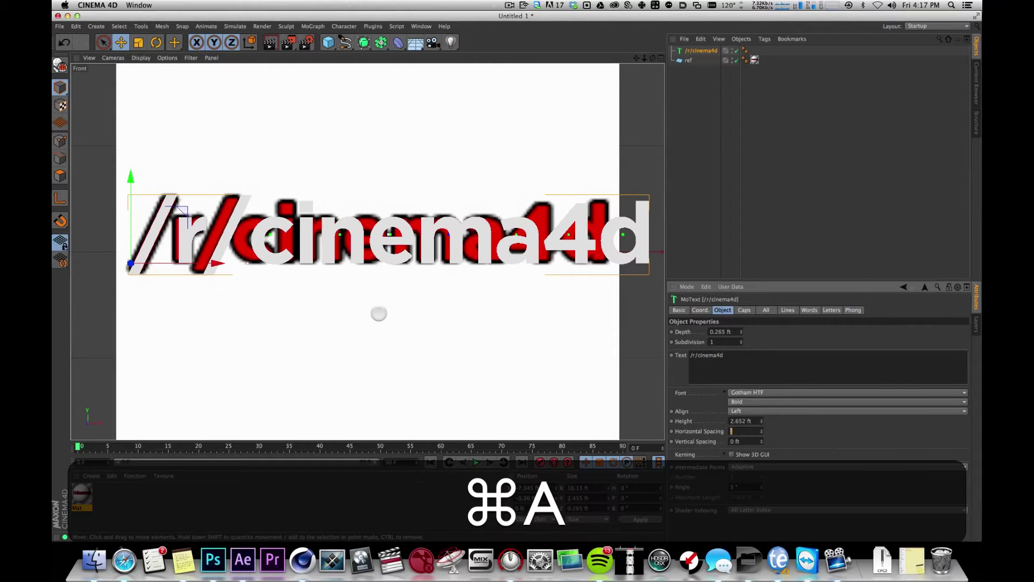
text(-.0)
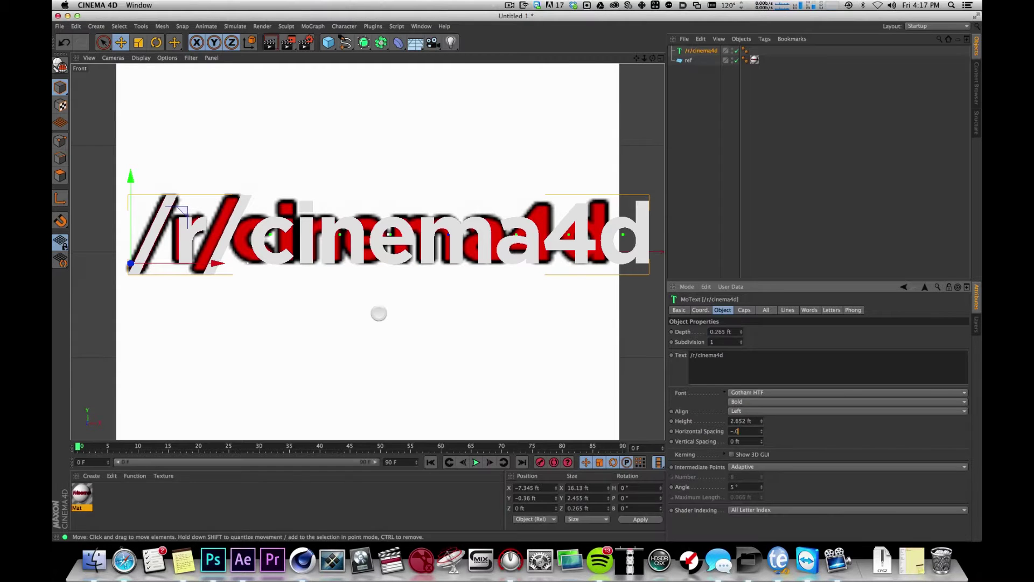
key(BackSpace)
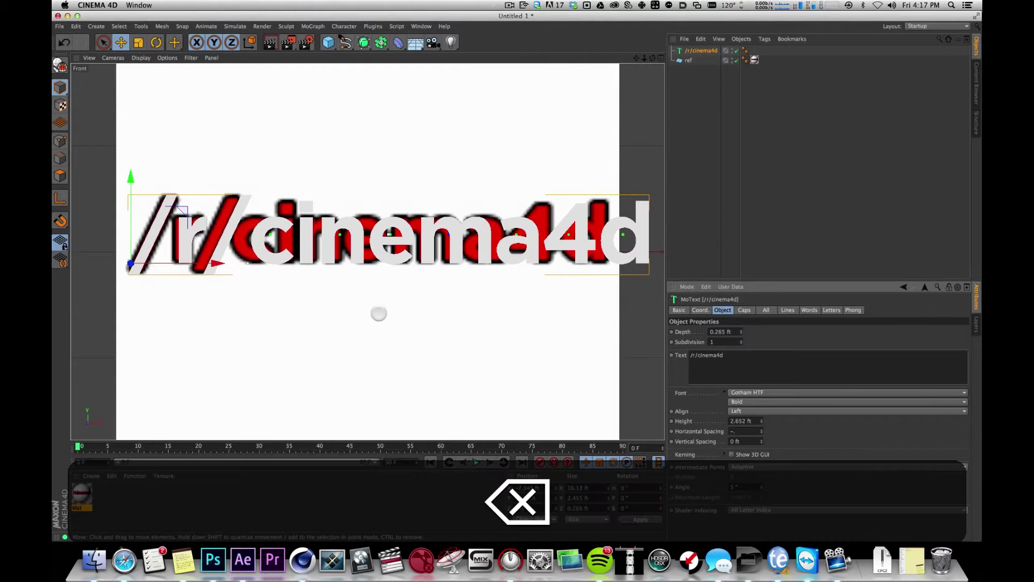
text(25)
key(Return)
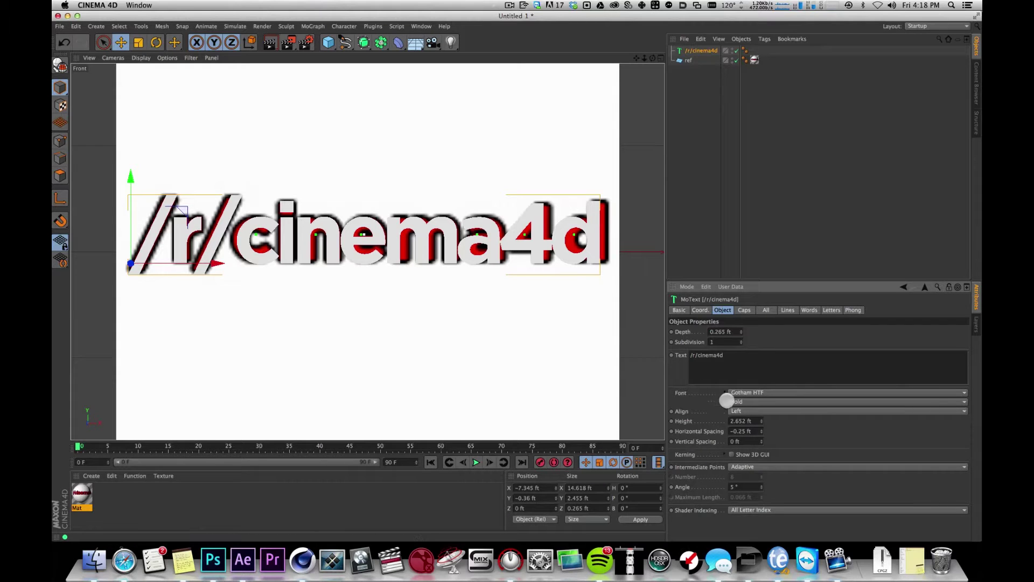
click(764, 432)
text(6)
key(Return)
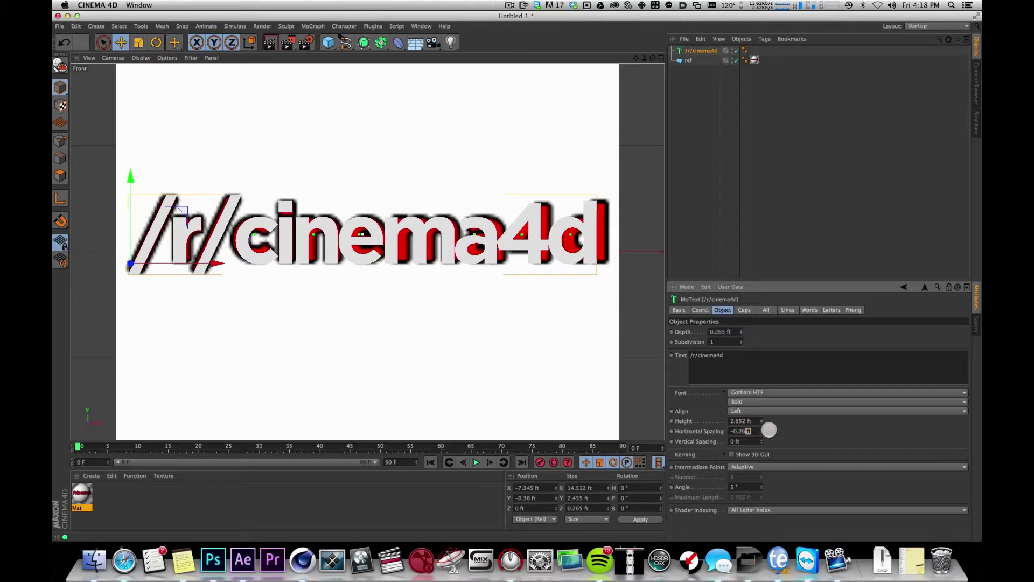
Step: Set the text's horizontal spacing to -0.22 ft and nudge the text along X to about -7.375 ft
drag(768, 429, 741, 430)
text(2)
key(Return)
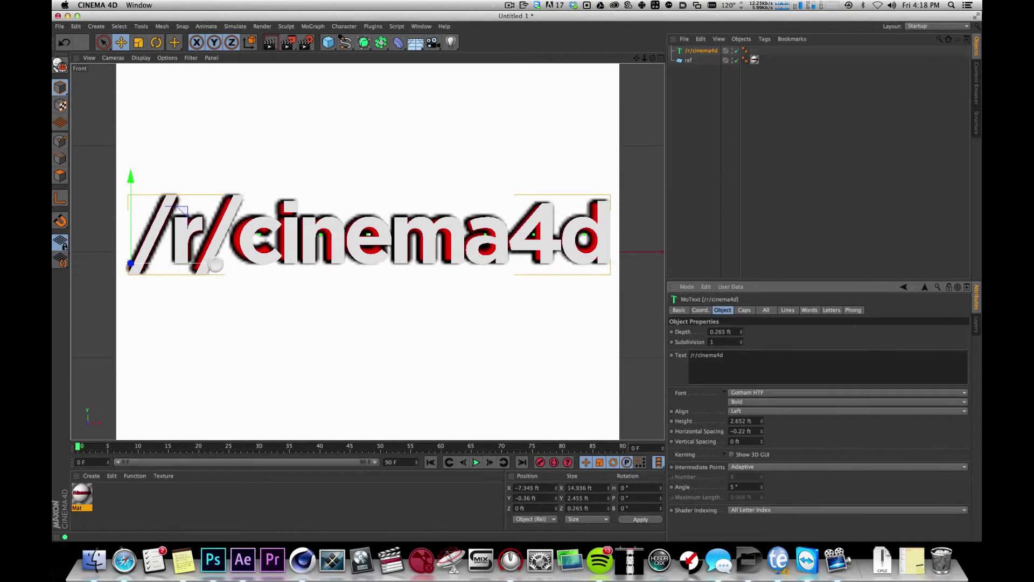
drag(215, 264, 215, 264)
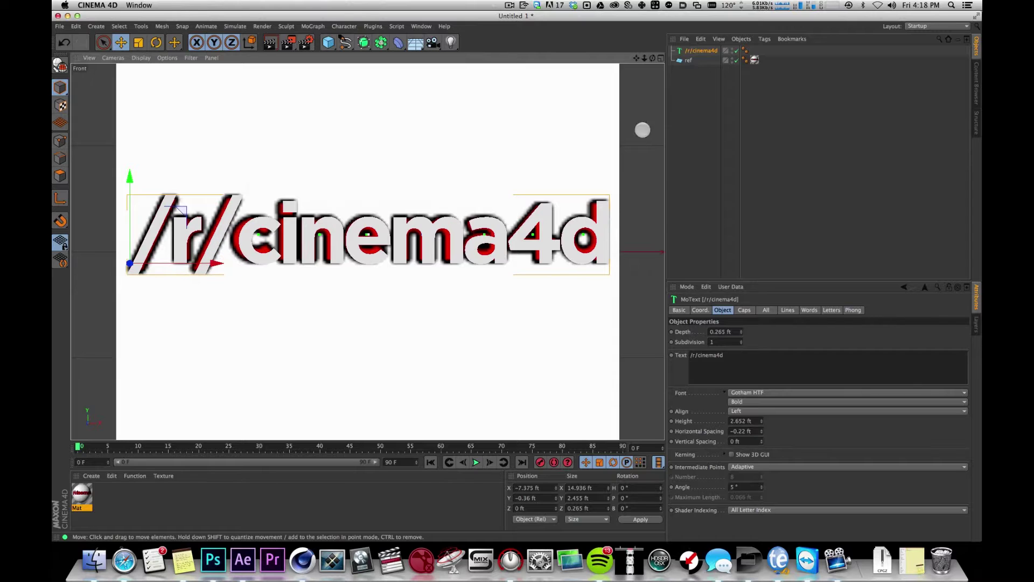
drag(764, 115, 792, 170)
click(709, 51)
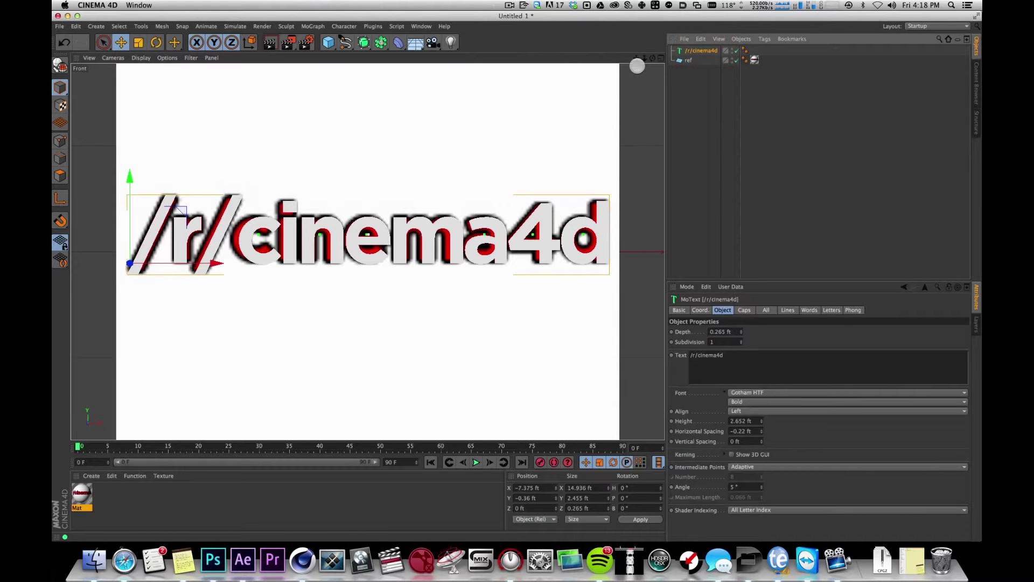
Step: Examine the extruded text in front of the reference plane in a maximized perspective view, with nothing selected
click(660, 59)
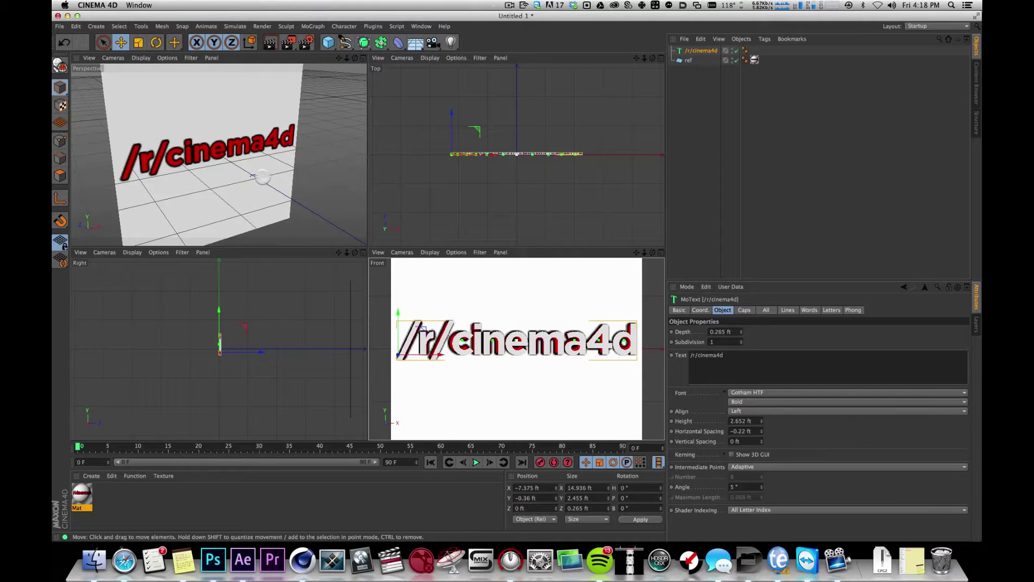
key(s)
key(2)
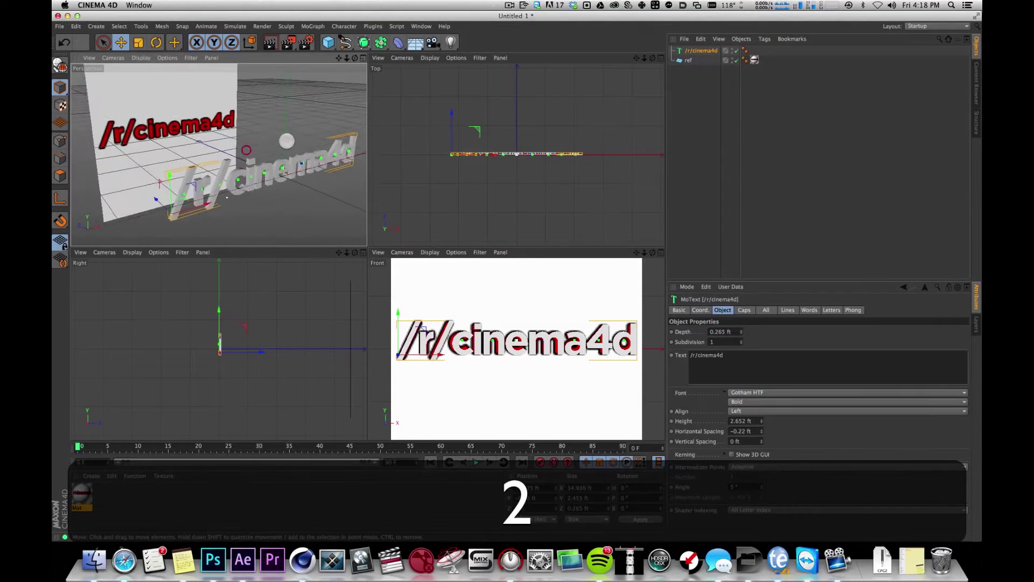
drag(246, 150, 234, 127)
click(362, 58)
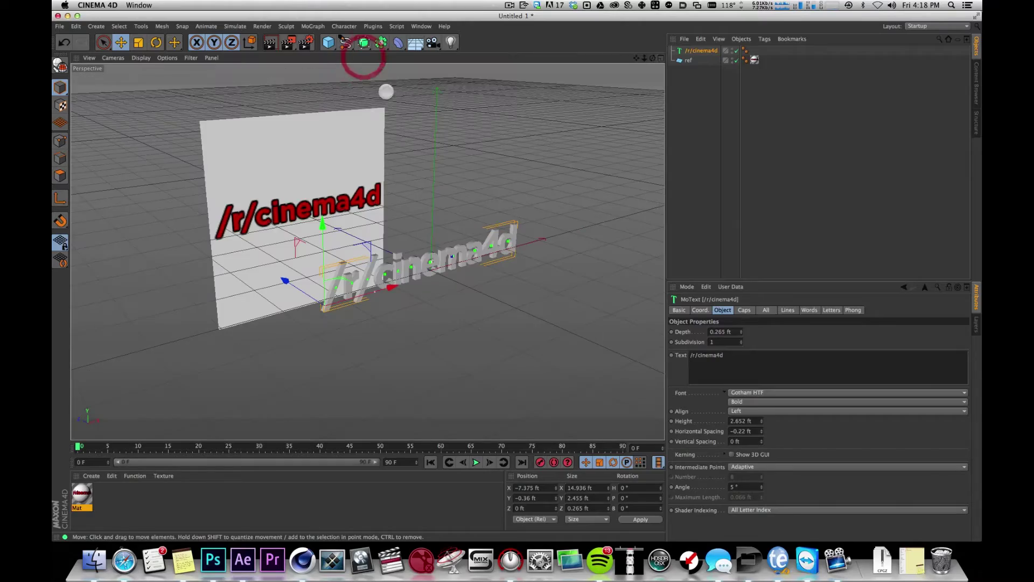
alt+drag(389, 159, 498, 153)
key(2)
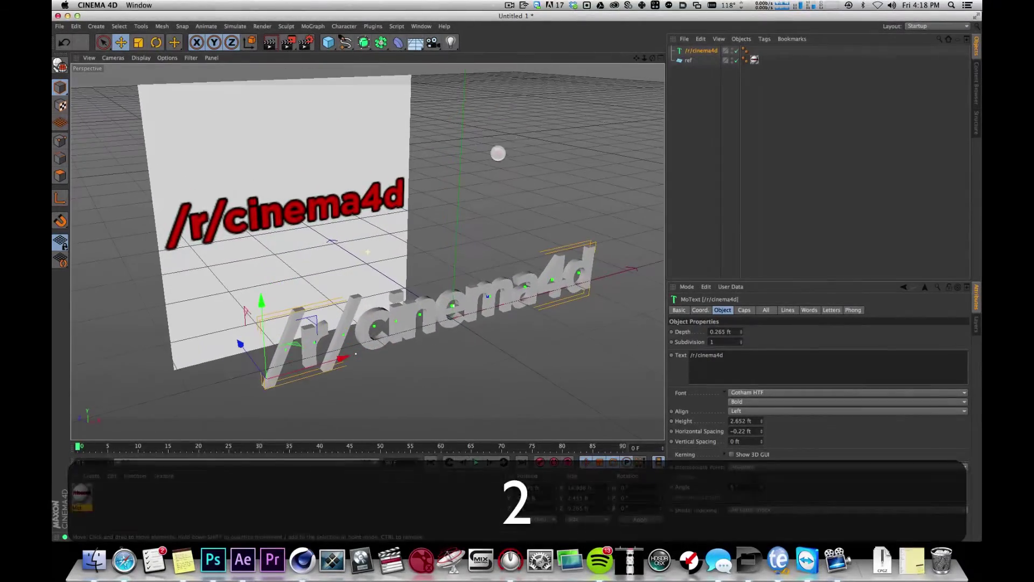
alt+drag(404, 216, 372, 190)
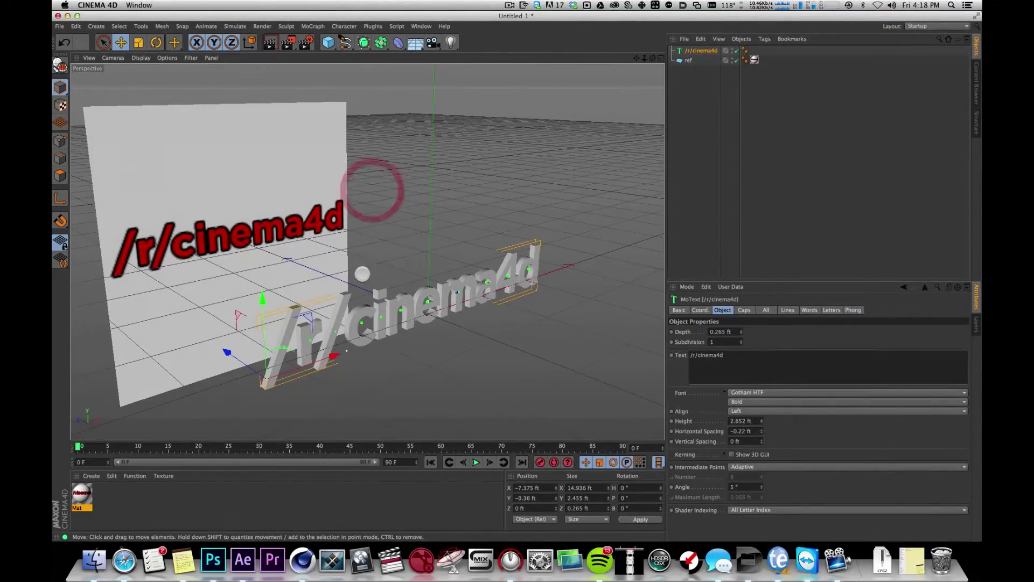
click(812, 170)
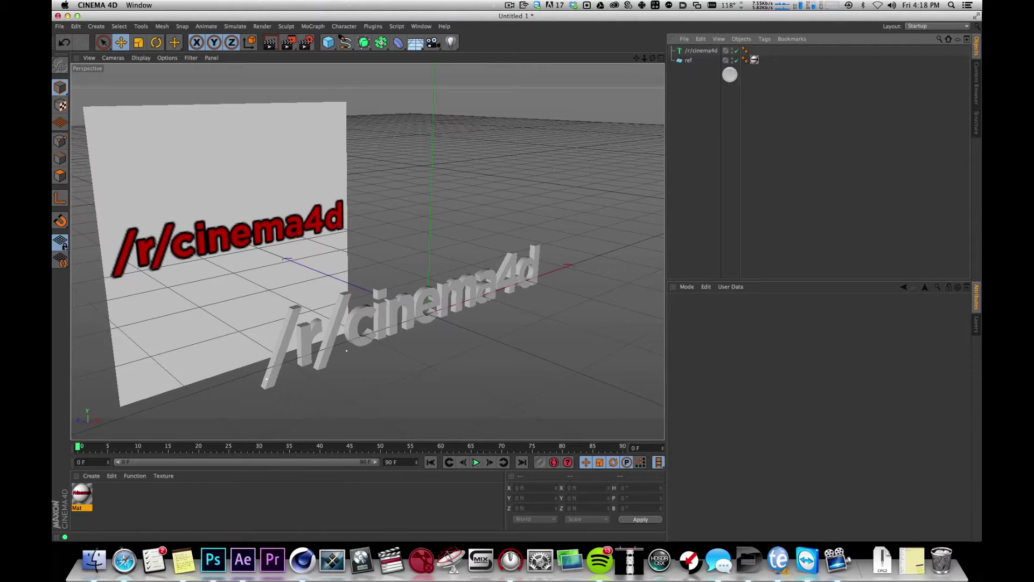
Step: Set both the start and end caps of the /r/cinema4d text to Fillet Cap
click(700, 51)
click(741, 310)
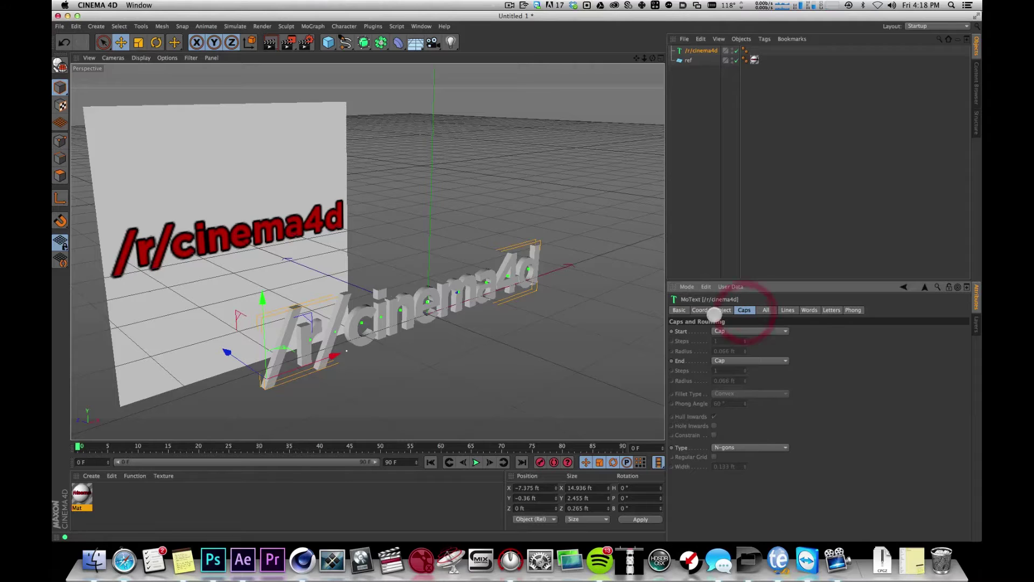
click(680, 332)
shift+click(680, 362)
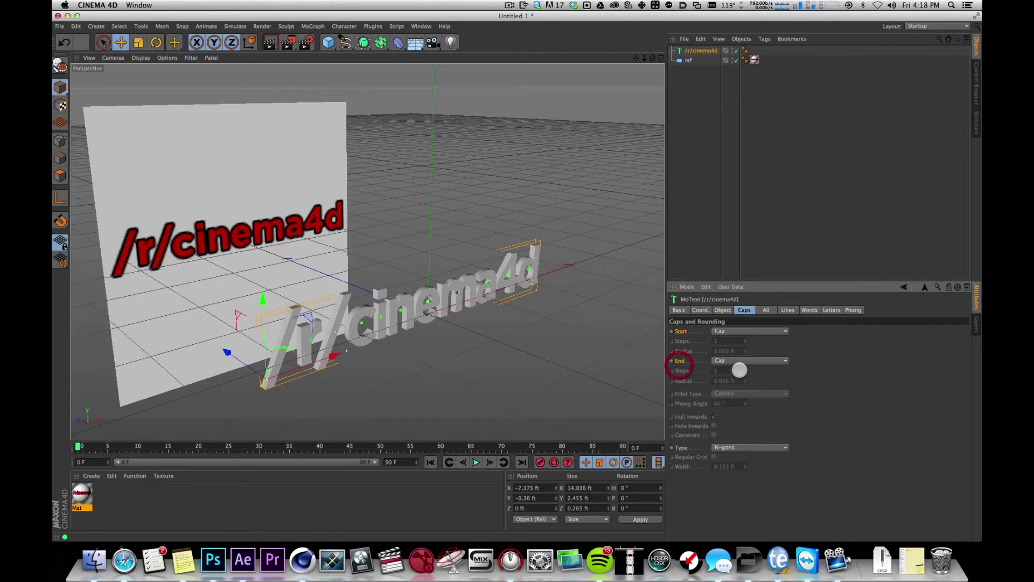
click(731, 362)
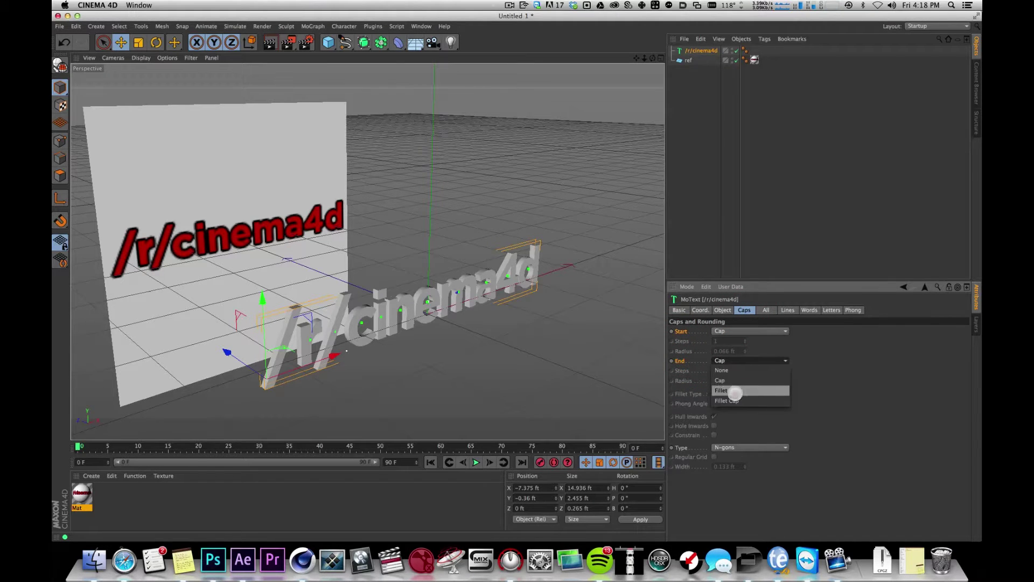
click(737, 401)
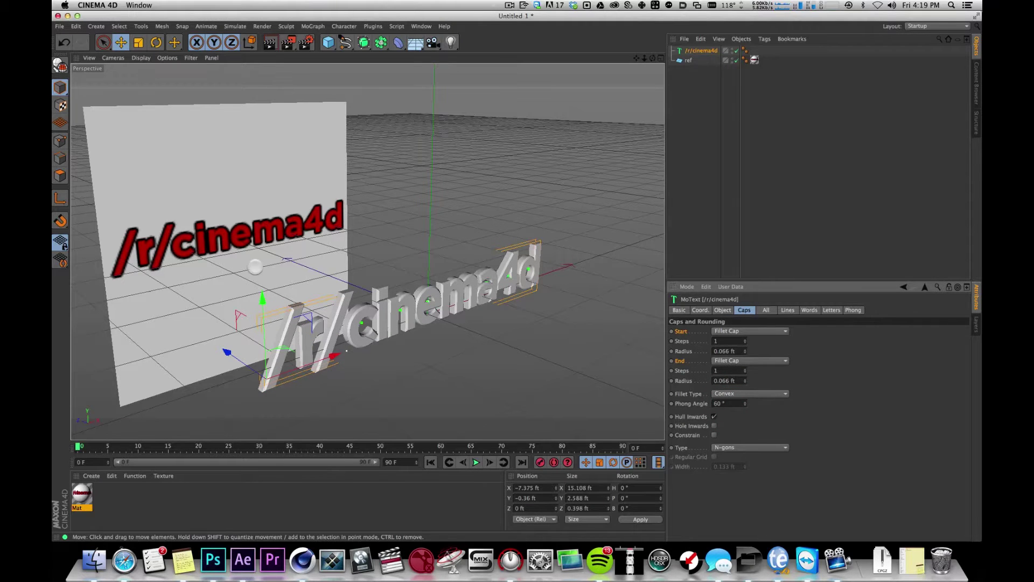
Step: Set the start cap's fillet steps to 2 and check the text's rounded edges
alt+drag(346, 249, 334, 209)
key(2)
drag(728, 341, 674, 340)
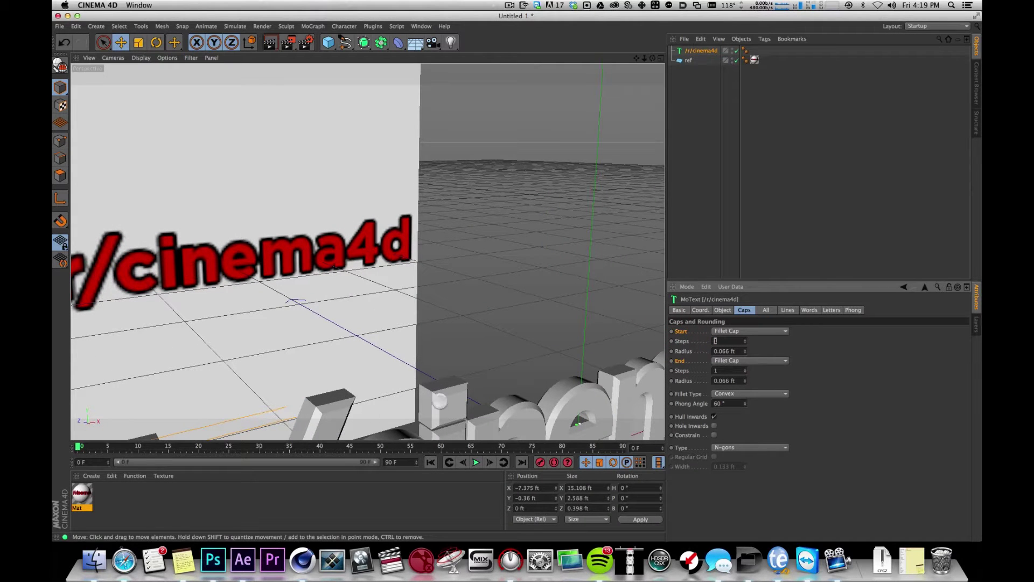
text(2)
drag(518, 257, 461, 258)
key(1)
key(2)
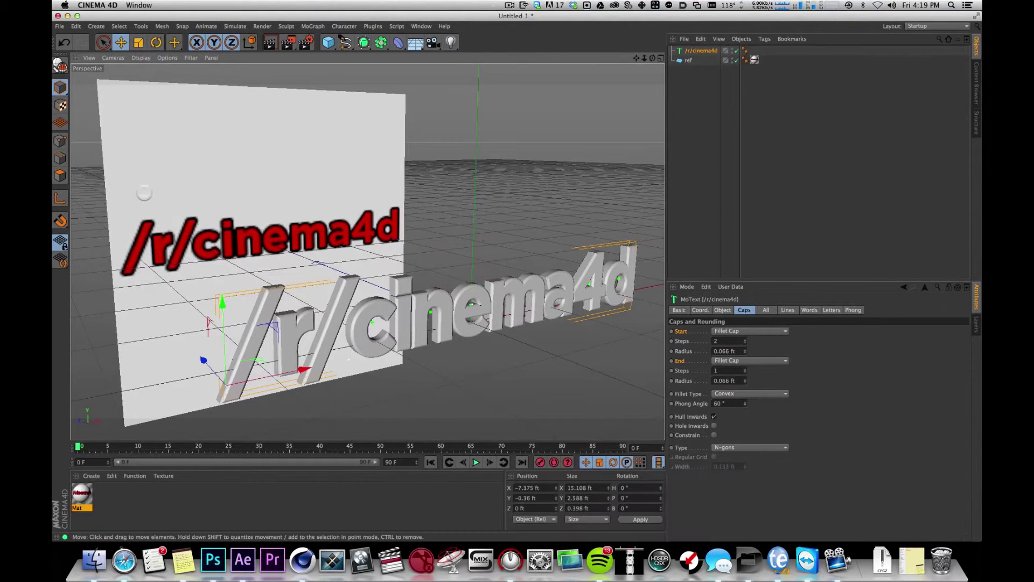
Step: Create a new material and set its color to black with R, G and B at 0
click(141, 504)
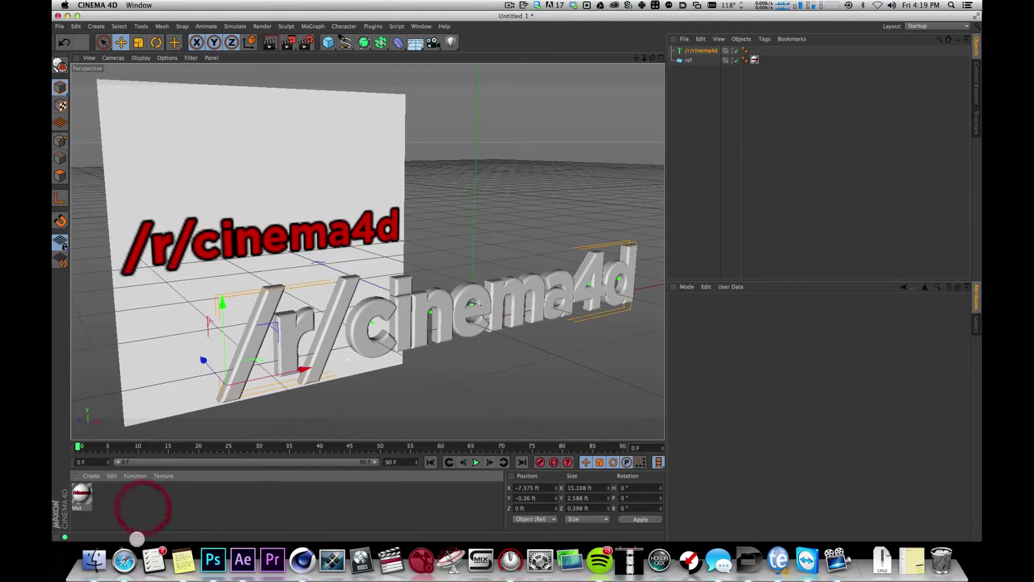
double_click(138, 513)
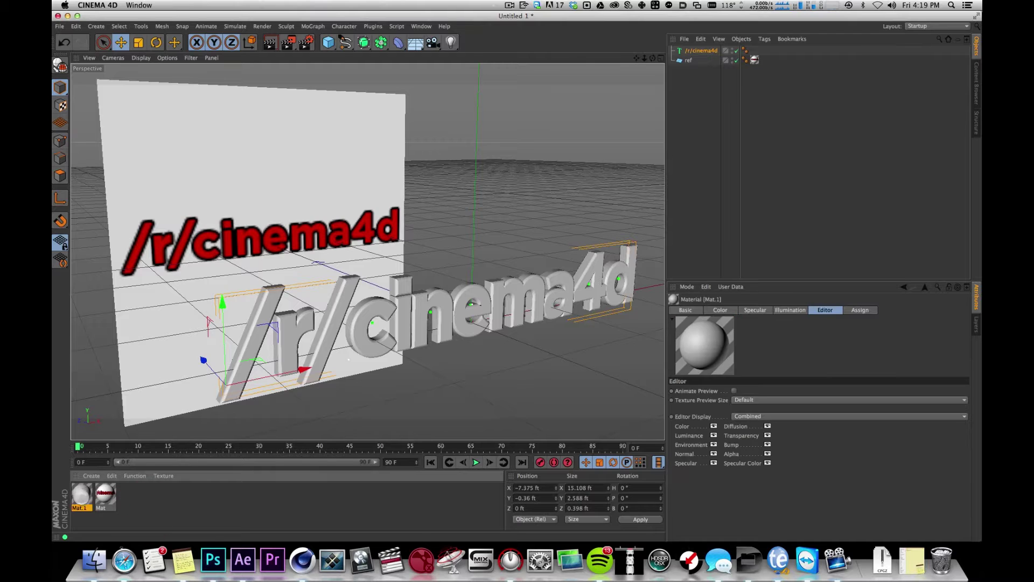
click(81, 496)
click(720, 309)
drag(777, 392, 761, 393)
drag(772, 401, 763, 412)
drag(181, 370, 116, 496)
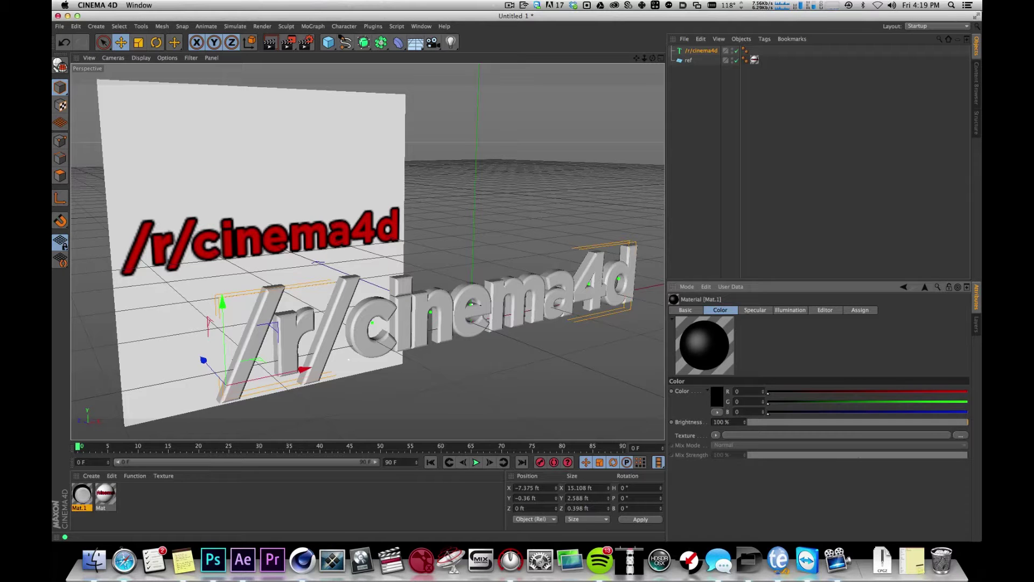
Step: Apply the black material to the /r/cinema4d text and inspect it up close against the reference logo
drag(82, 495, 409, 247)
drag(696, 57, 698, 51)
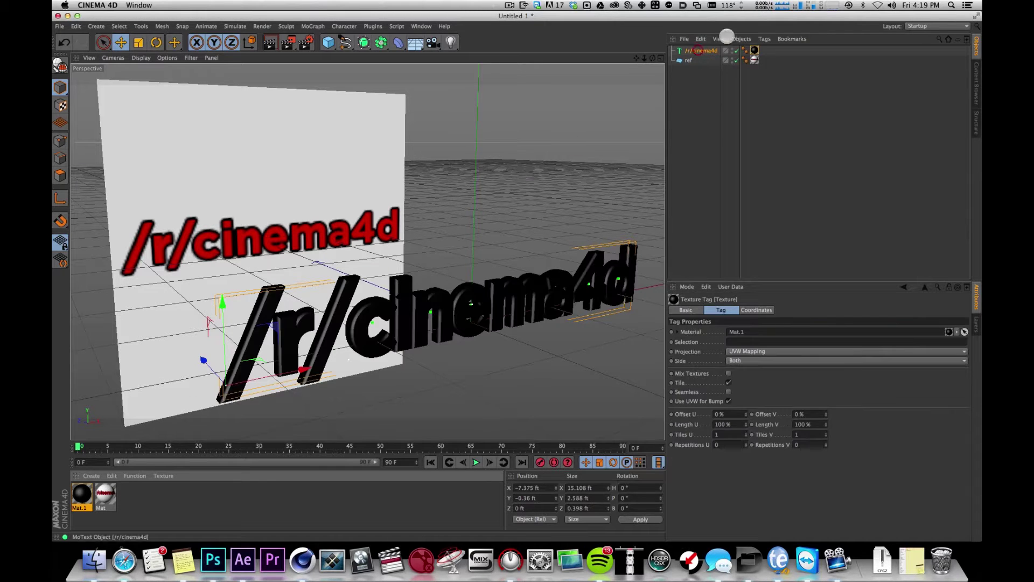
alt+drag(457, 229, 183, 223)
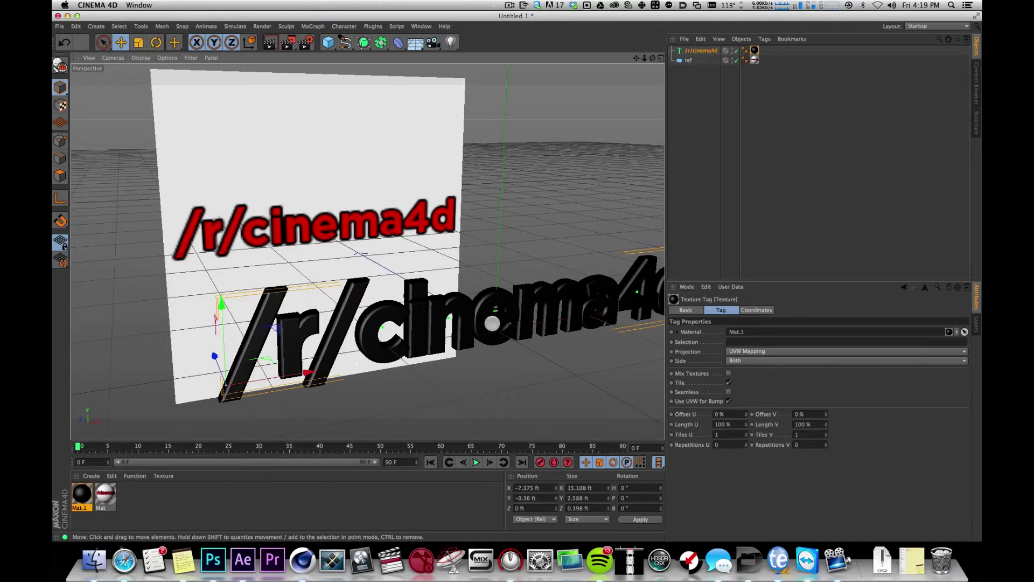
alt+drag(491, 323, 464, 276)
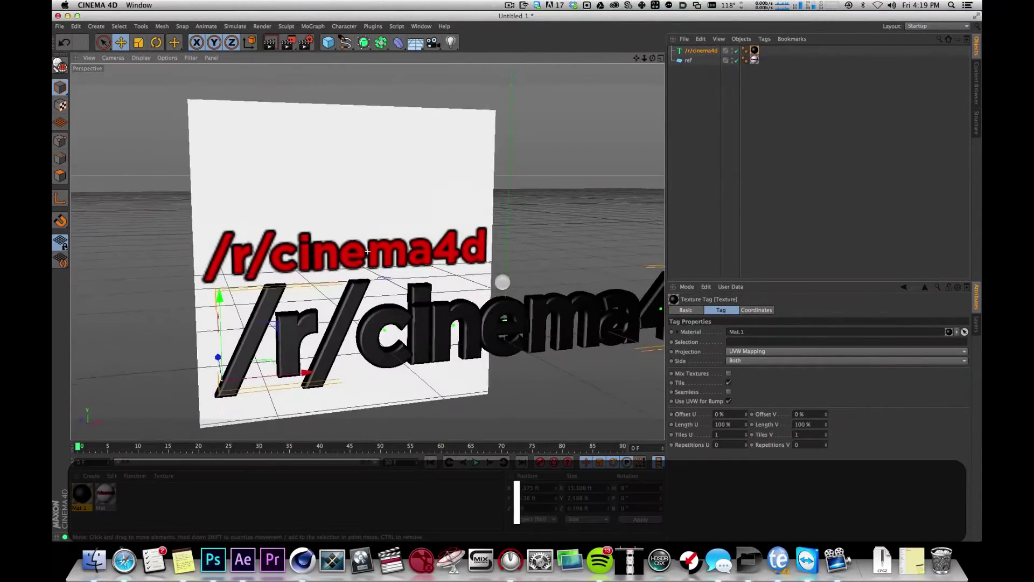
drag(502, 282, 510, 261)
key(2)
drag(389, 241, 513, 233)
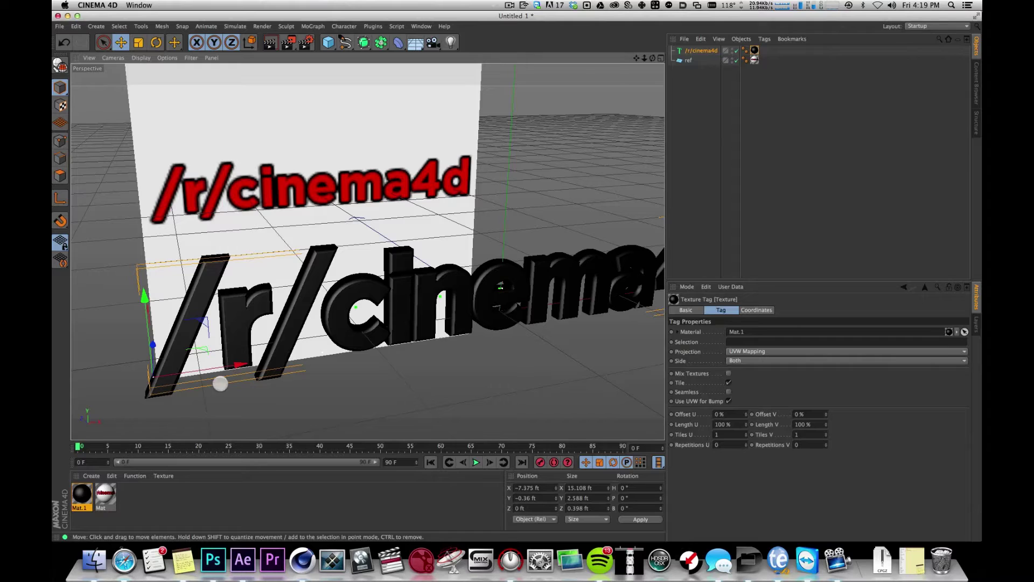
Step: Create another material and set its color to pure red with R 255, G 0 and B 0
click(149, 512)
click(82, 494)
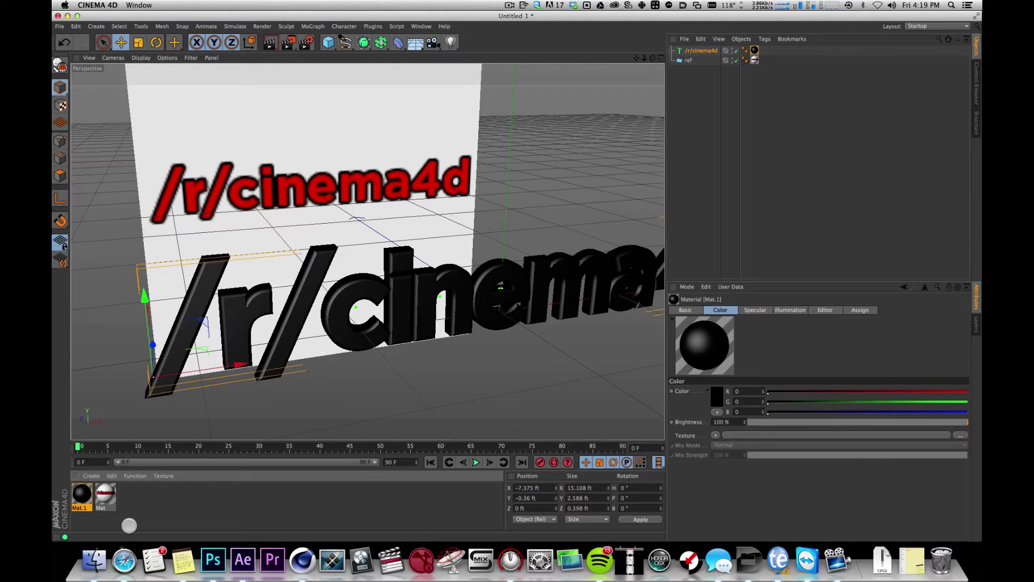
double_click(138, 509)
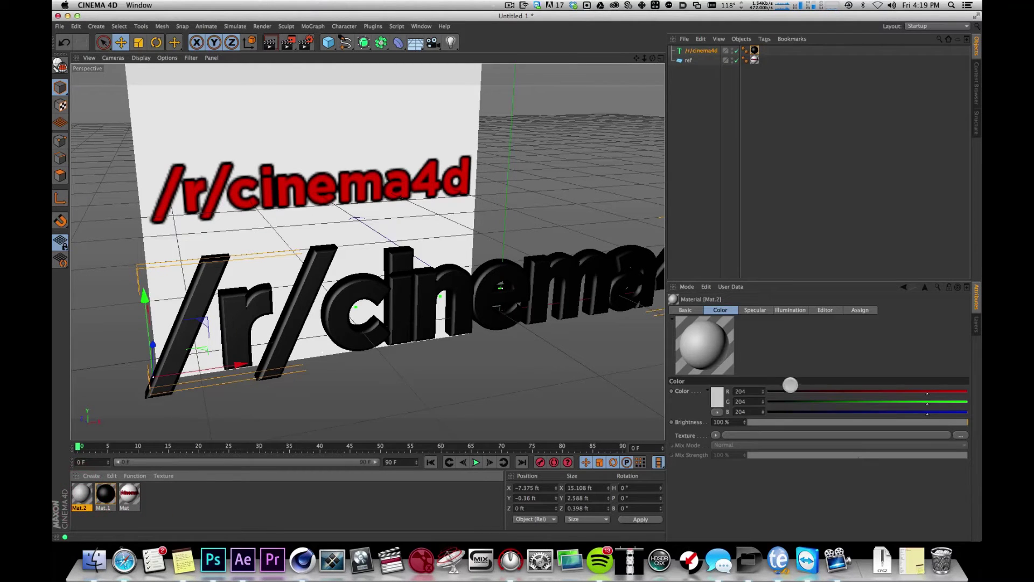
drag(889, 401, 762, 403)
drag(803, 411, 684, 420)
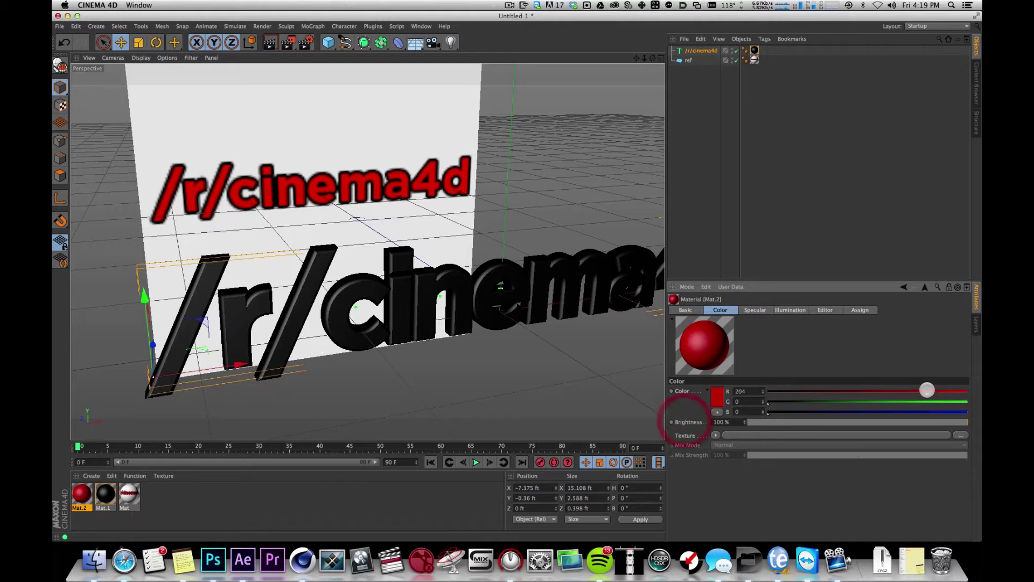
drag(928, 390, 978, 389)
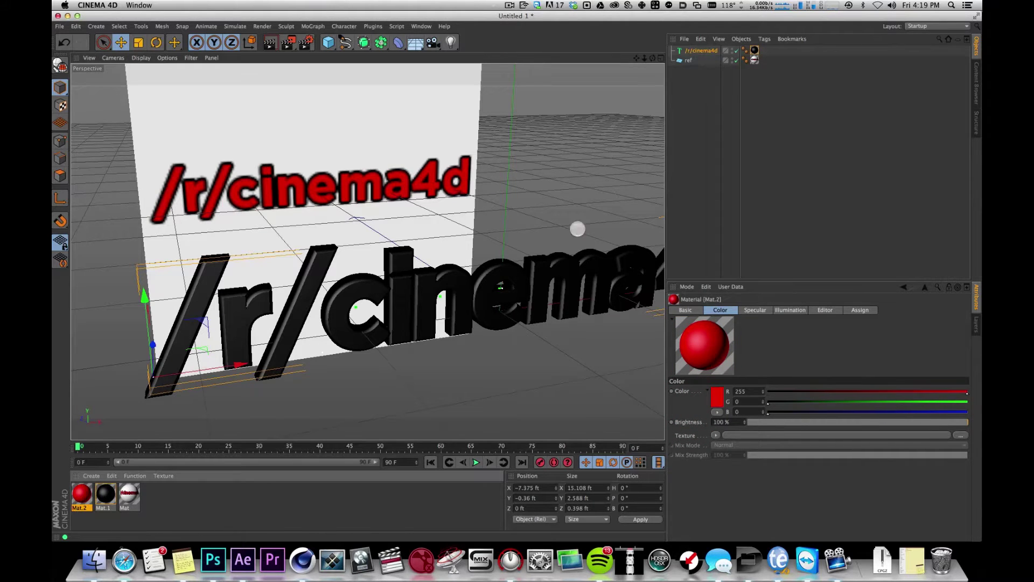
Step: Apply the red material to the /r/cinema4d text and restrict it to the front cap with selection C1
drag(708, 51, 700, 51)
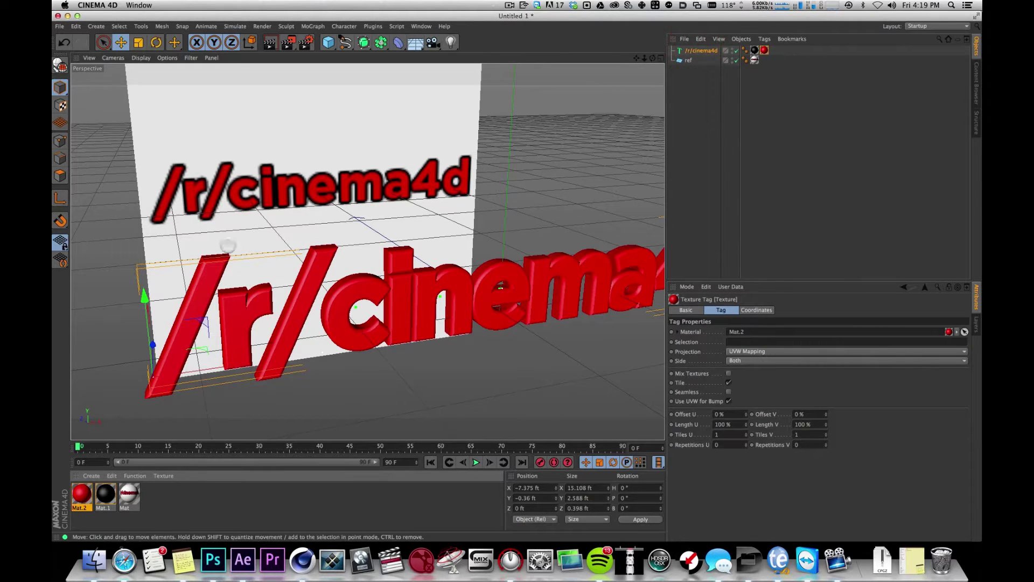
click(764, 50)
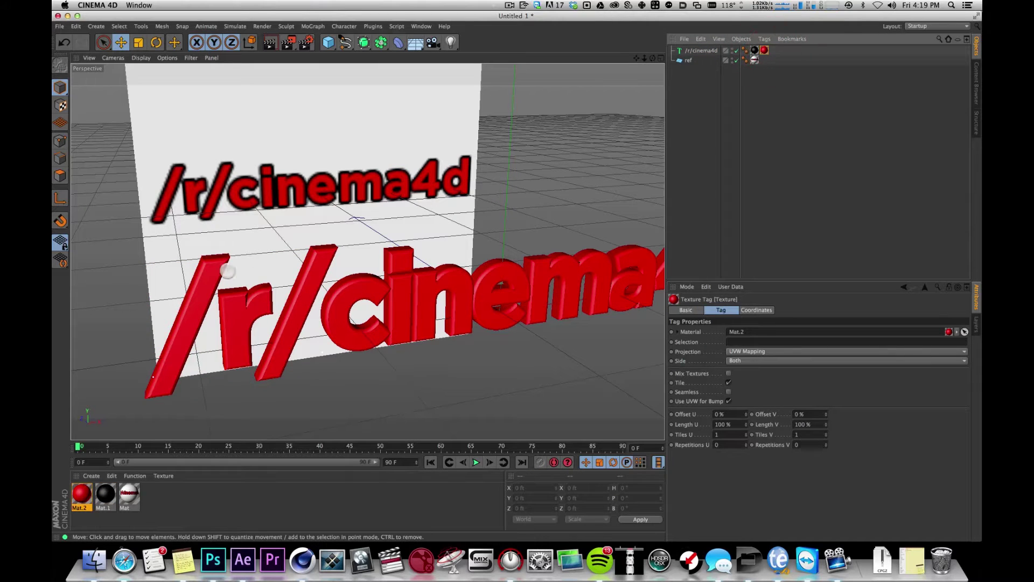
click(748, 340)
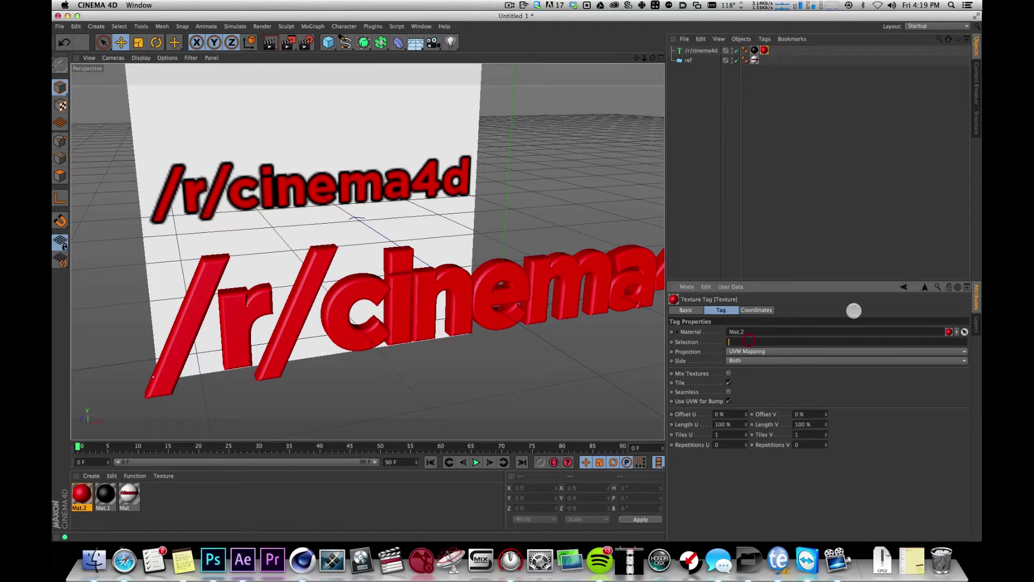
text(c1)
key(Tab)
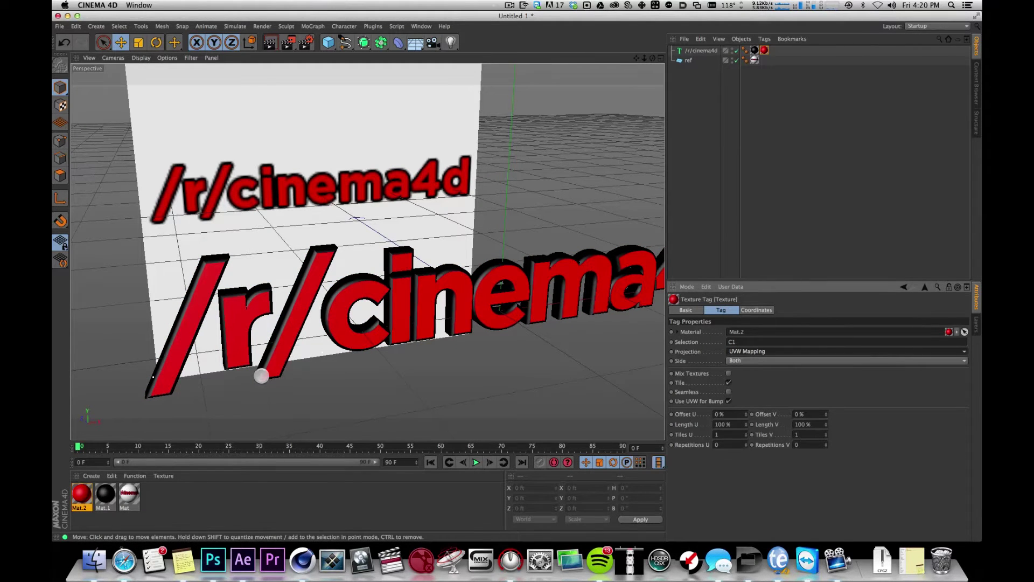
Step: Render a viewport preview of the text from an angle to check the red faces against the black sides
alt+drag(524, 241, 503, 300)
key(super+r)
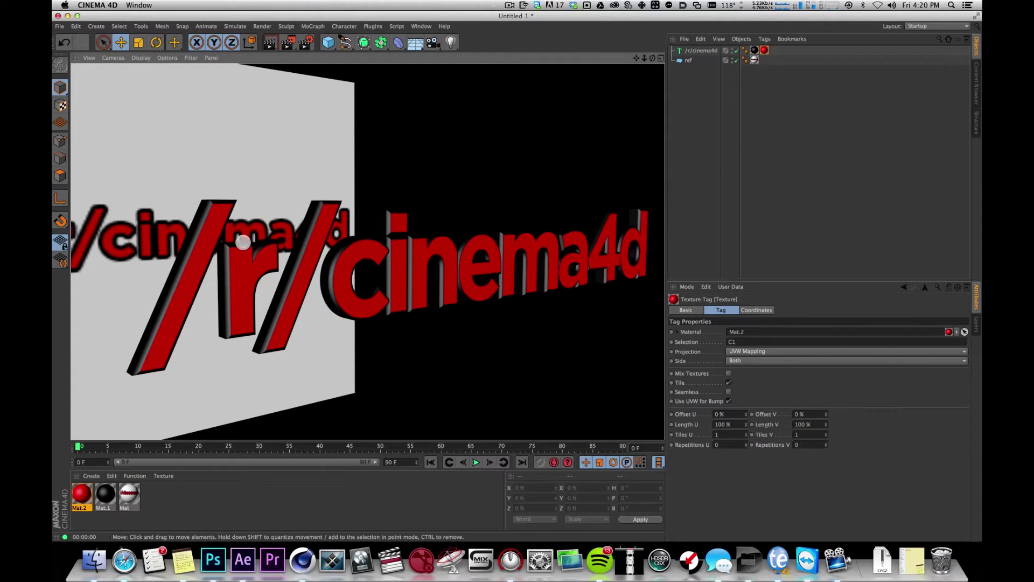
key(2)
drag(441, 228, 443, 284)
key(1)
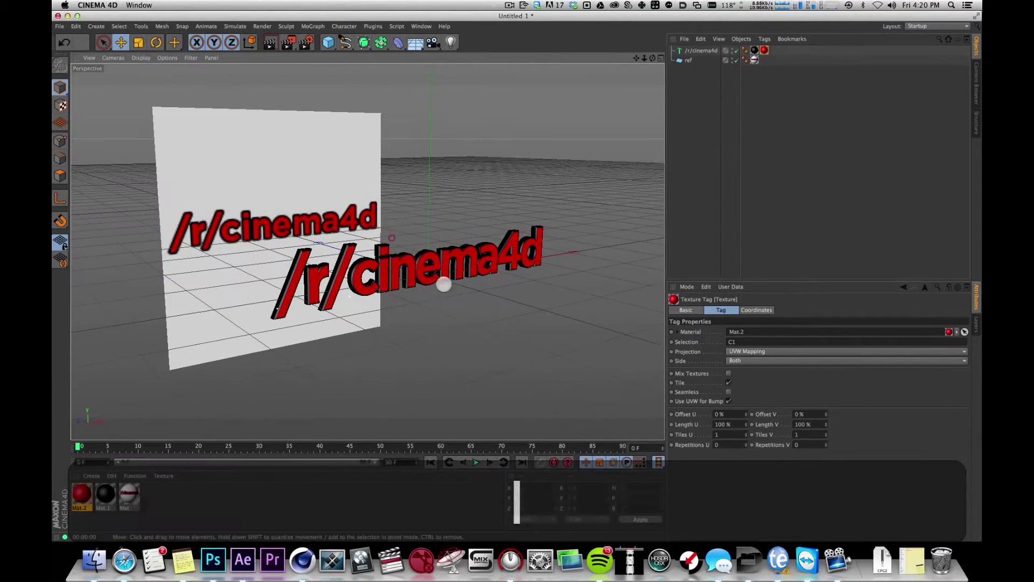
Step: Disable the ref plane so that only the 3D text shows in the scene
click(316, 172)
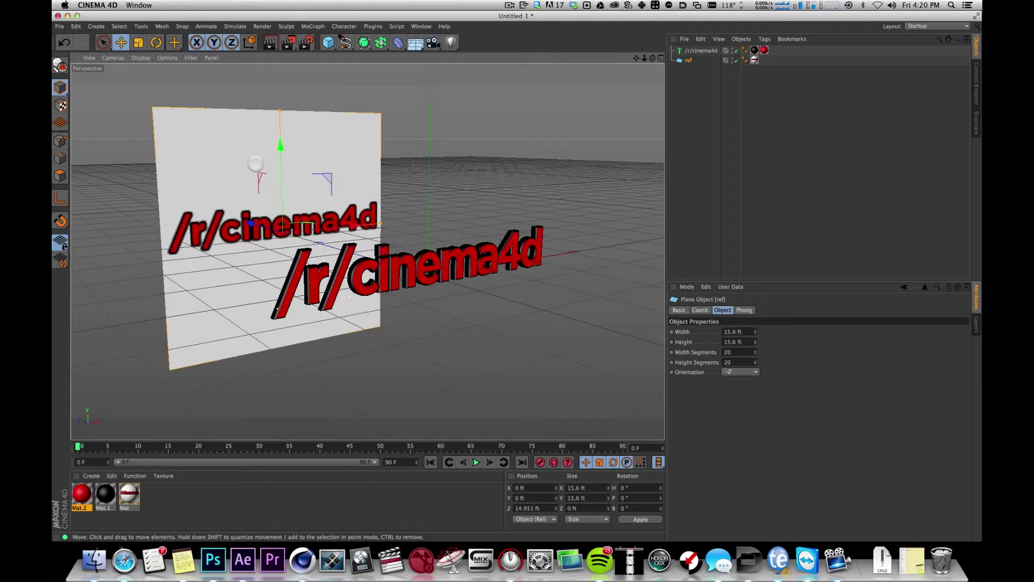
click(736, 60)
alt+drag(538, 174, 342, 184)
Step: Frame the /r/cinema4d text and render a viewport preview of it without the reference plane
click(329, 276)
key(s)
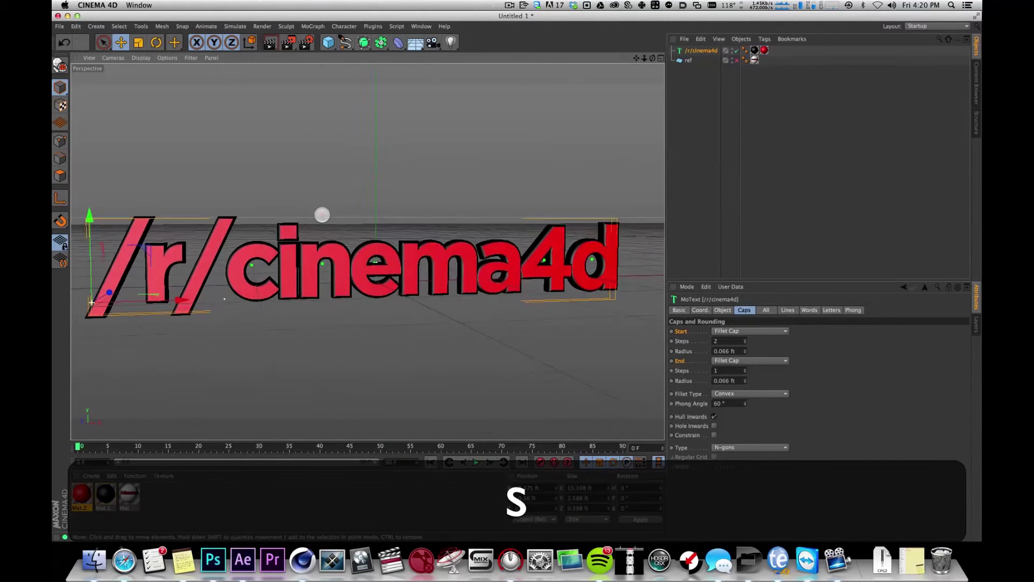
key(2)
key(1)
drag(339, 215, 344, 180)
alt+drag(370, 223, 396, 323)
key(super+r)
alt+drag(377, 235, 355, 171)
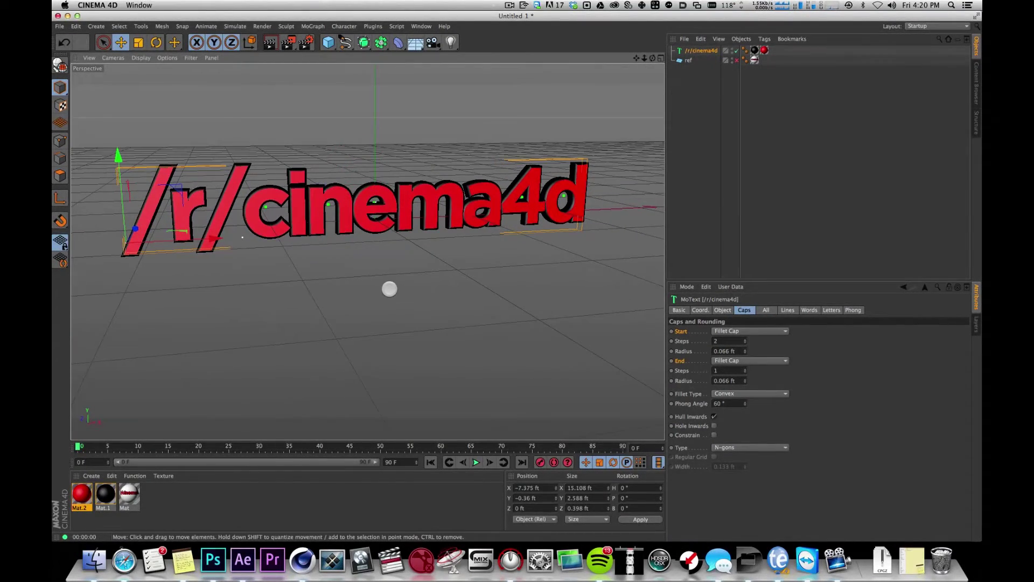
Step: Save the project as logo.c4d in the 00088_Brograph/020_Logo_Texturing/From_GFX_DPT/c4d folder
key(super+s)
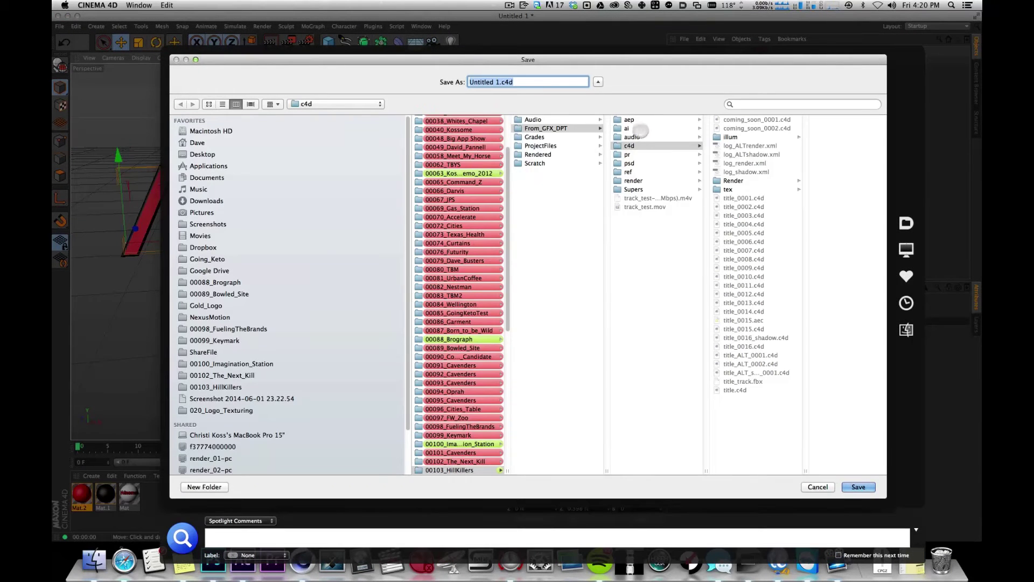
click(502, 320)
click(478, 339)
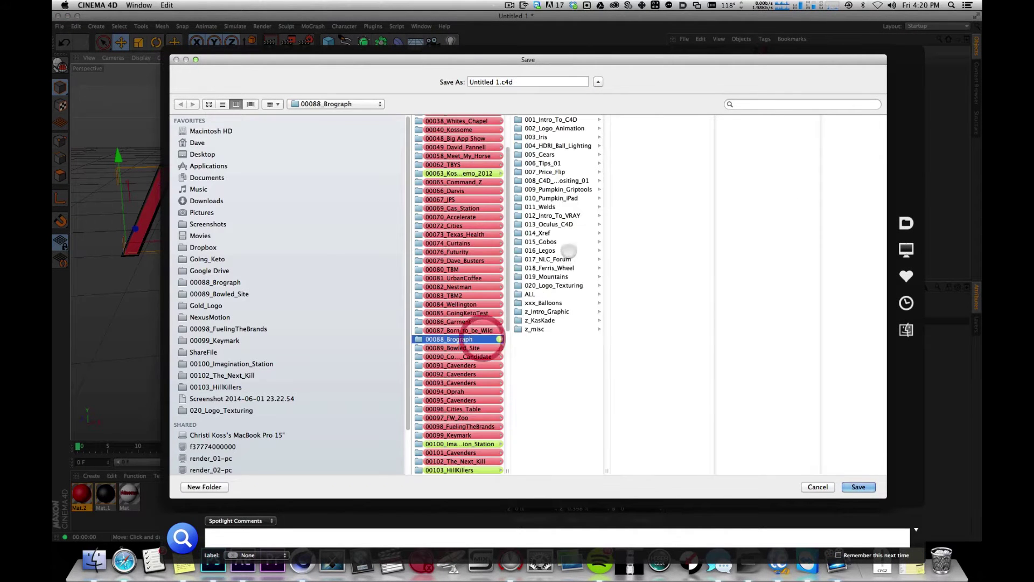
click(567, 285)
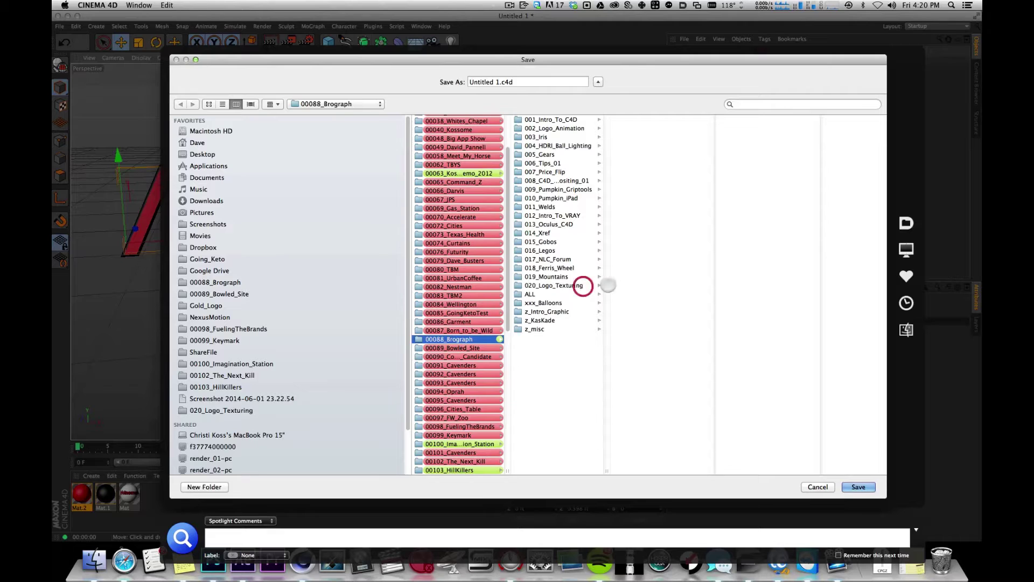
click(660, 129)
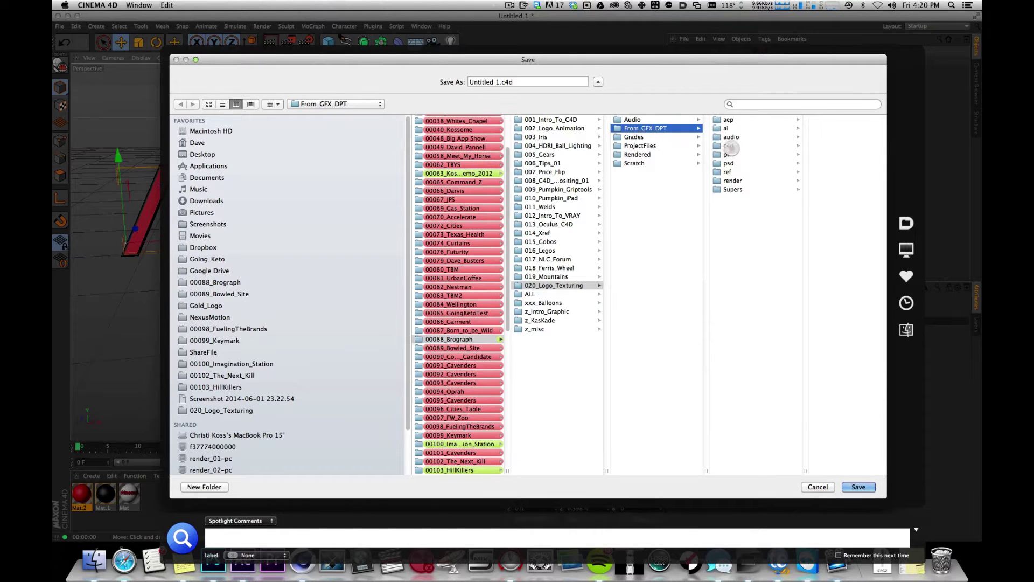
click(729, 146)
click(442, 82)
text(logo)
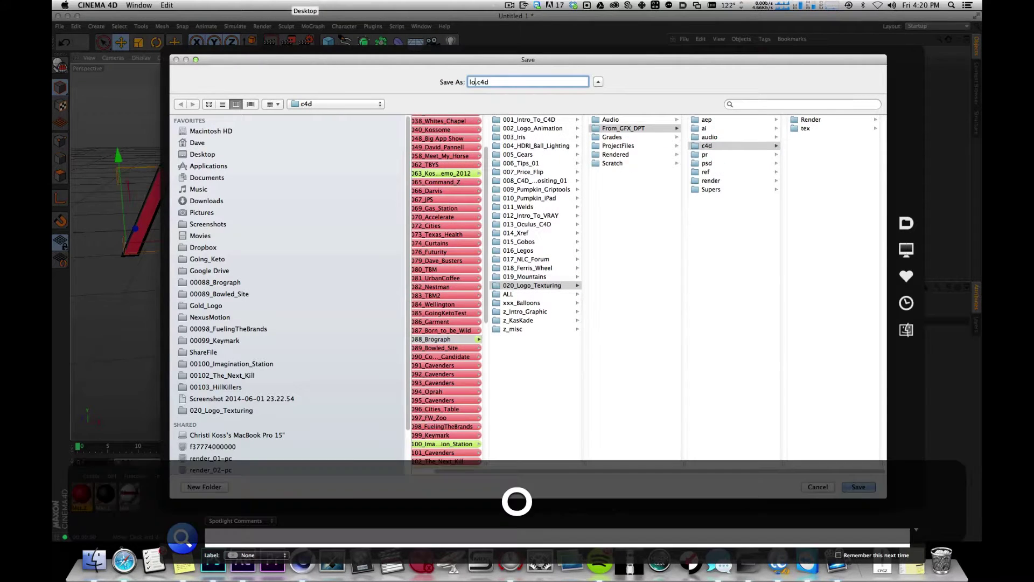
key(Return)
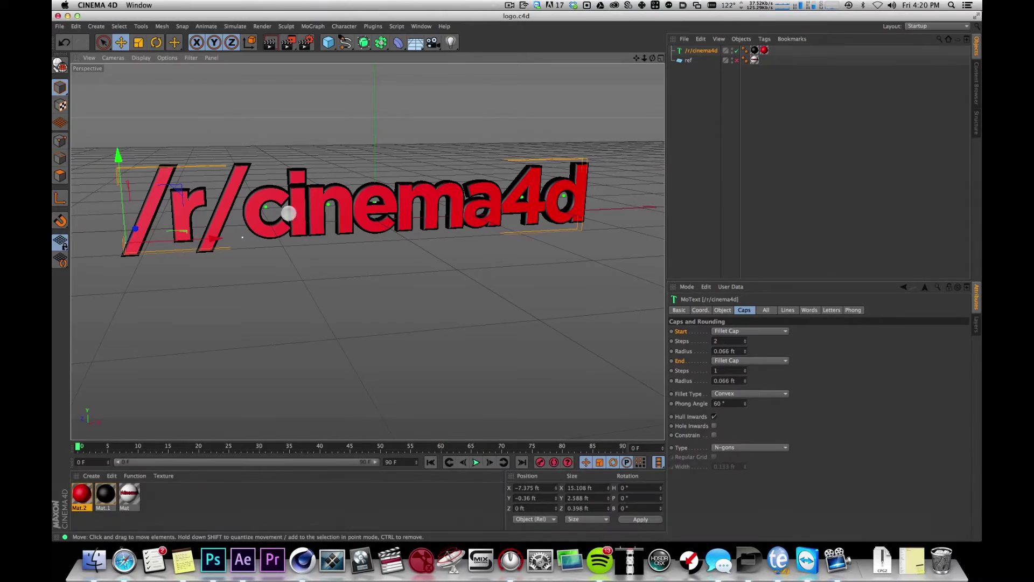
Step: Examine the rounded edges and sides of the letters up close from several angles
alt+drag(310, 173, 298, 168)
key(2)
drag(192, 150, 279, 96)
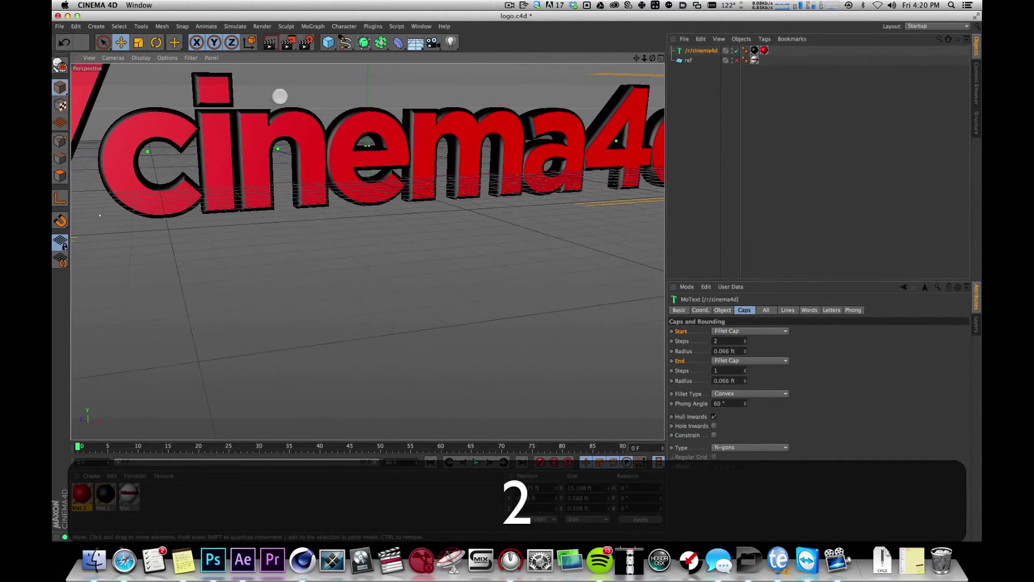
key(1)
drag(224, 141, 564, 243)
key(2)
drag(369, 178, 392, 174)
key(1)
mouse_move(525, 140)
mouse_down()
mouse_move(358, 188)
mouse_move(528, 146)
mouse_move(516, 154)
mouse_up()
key(2)
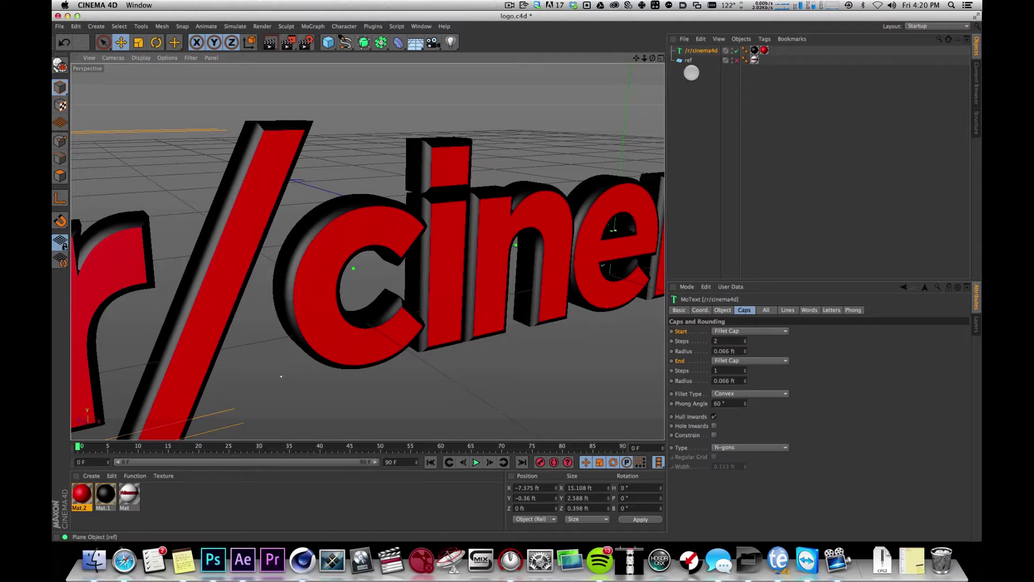
Step: Set the fillet type of the /r/cinema4d text's caps to Half Circle
click(724, 81)
click(699, 50)
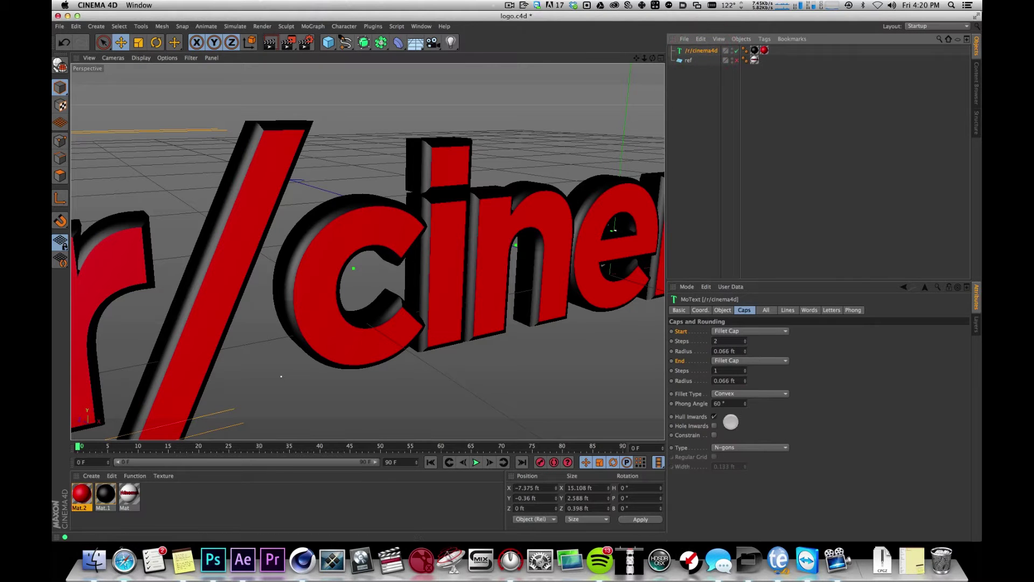
click(725, 394)
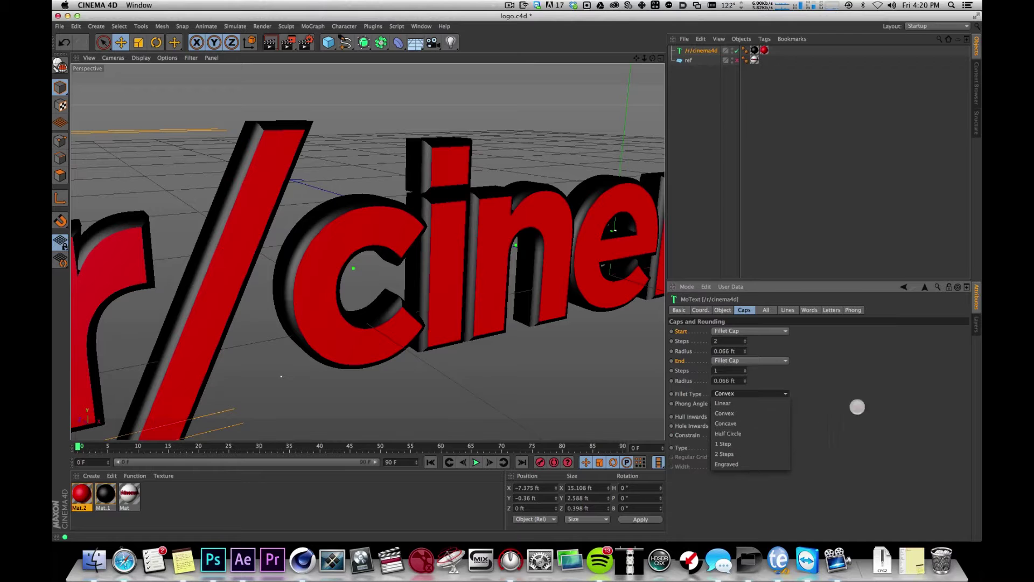
click(849, 356)
click(738, 390)
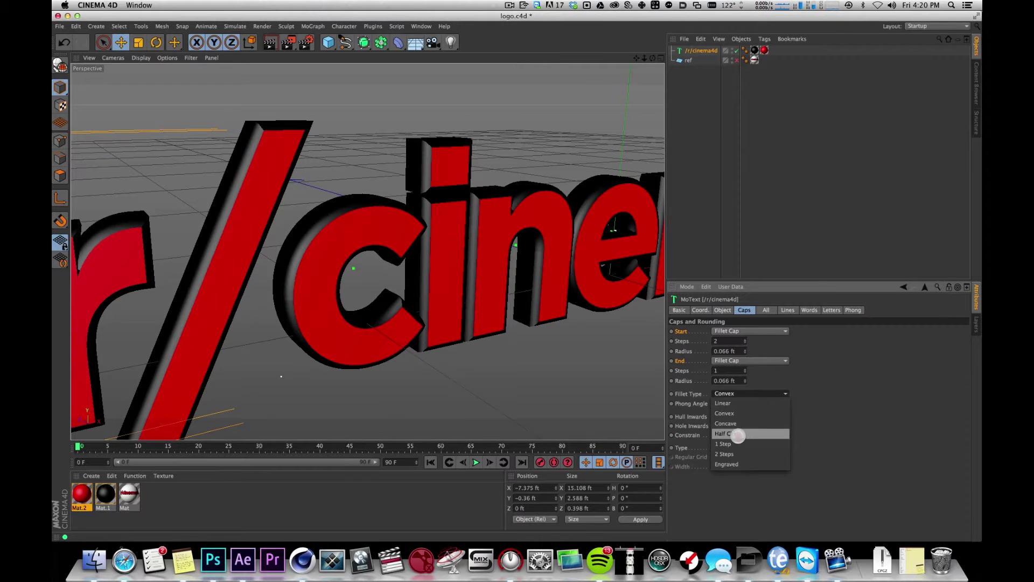
click(738, 435)
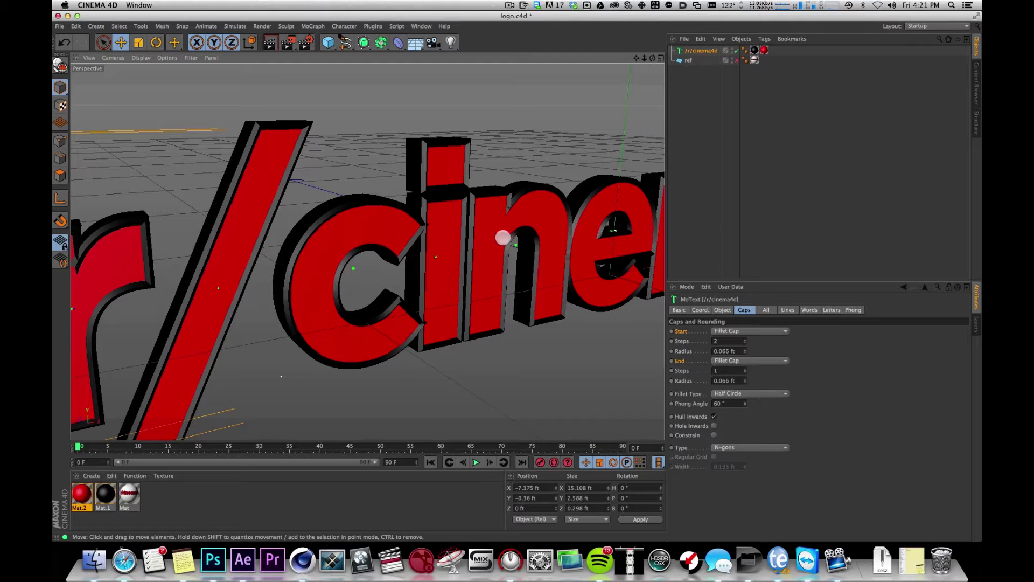
Step: Render a viewport preview of the new fillet edges and review the whole text from farther away
key(super+r)
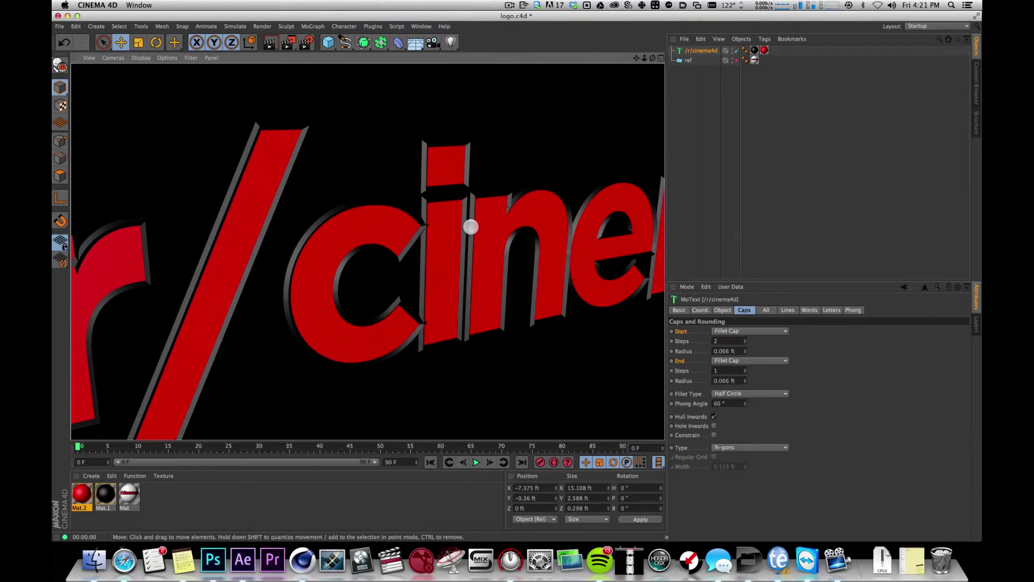
key(2)
drag(487, 199, 390, 286)
key(1)
drag(545, 181, 485, 202)
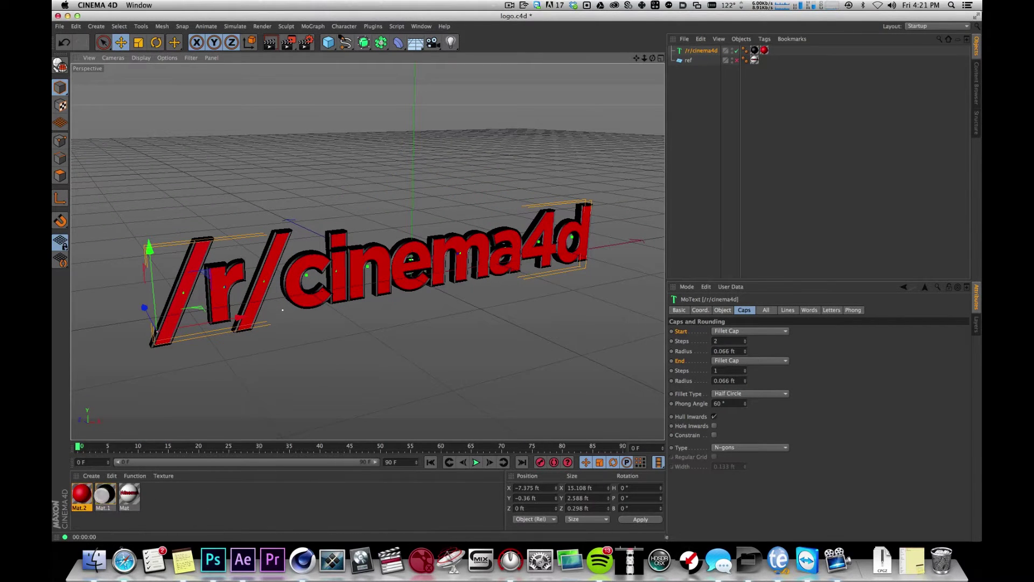
Step: Add a spot light and move it straight out in front of the text to about -6.8 ft in Z
click(102, 495)
shift+click(79, 493)
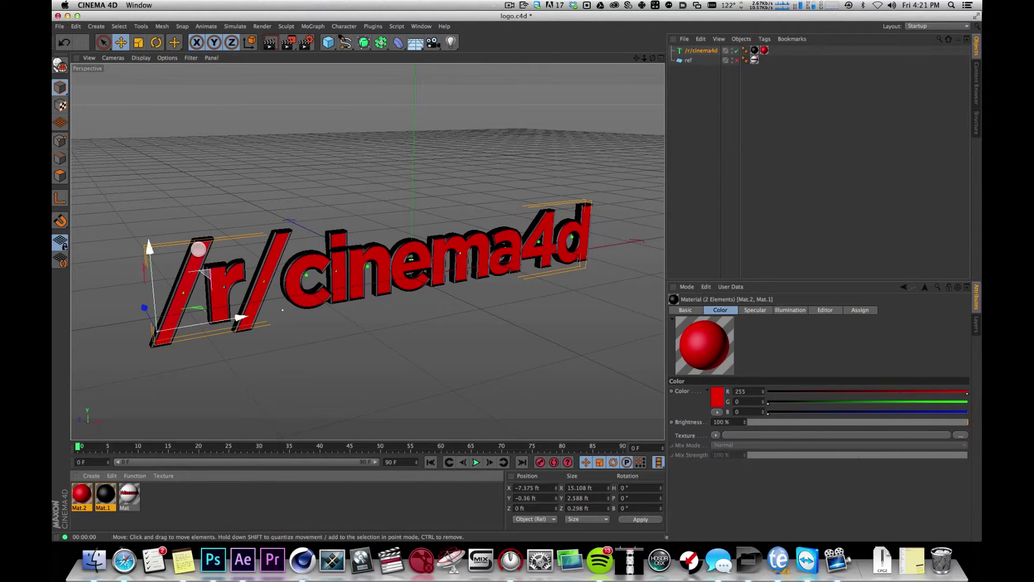
click(754, 172)
drag(449, 44, 568, 56)
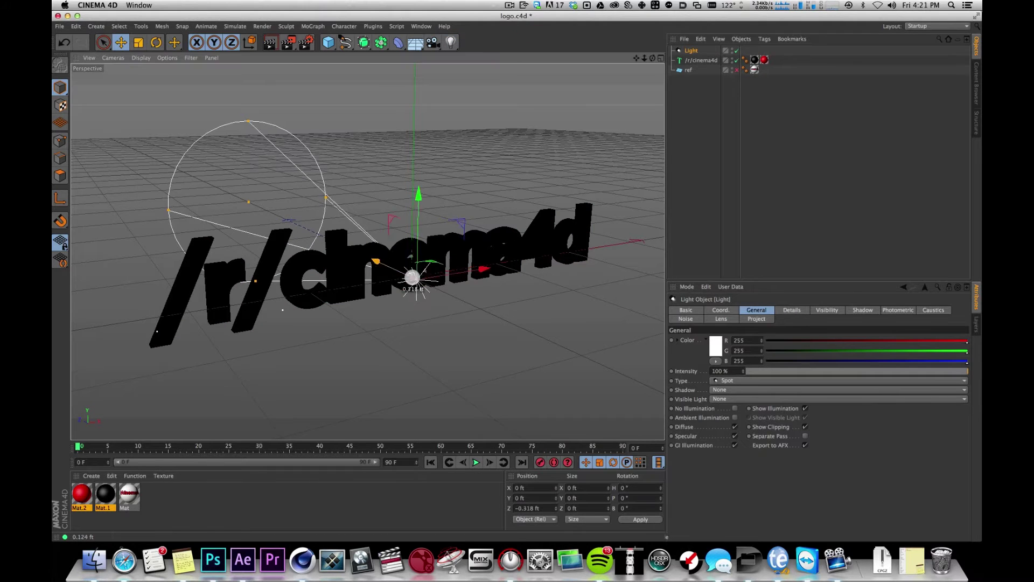
drag(370, 259, 513, 343)
Step: Widen the spot light's cone in the top view so that it covers most of the text's width
click(658, 58)
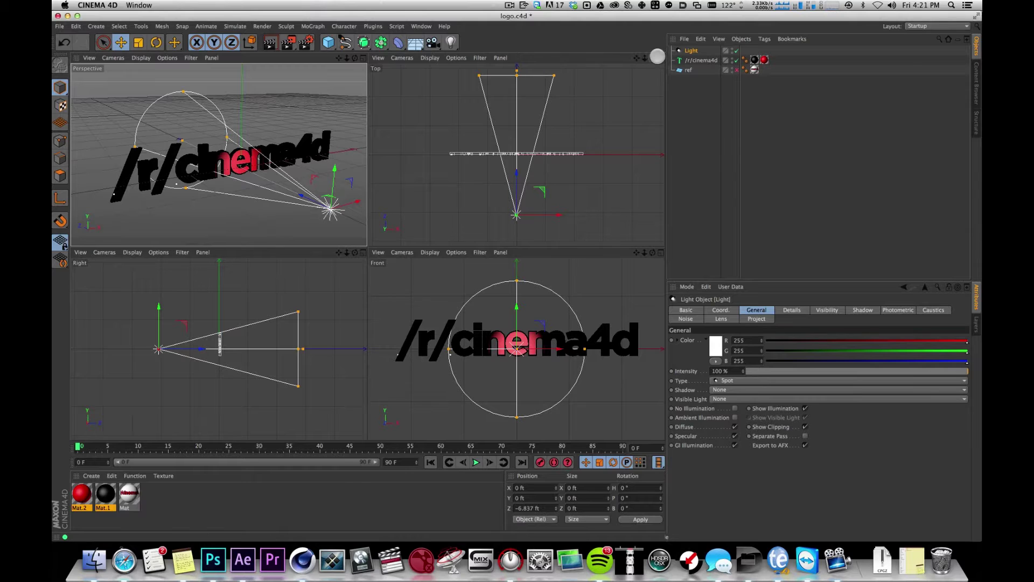
click(658, 57)
drag(441, 92, 601, 108)
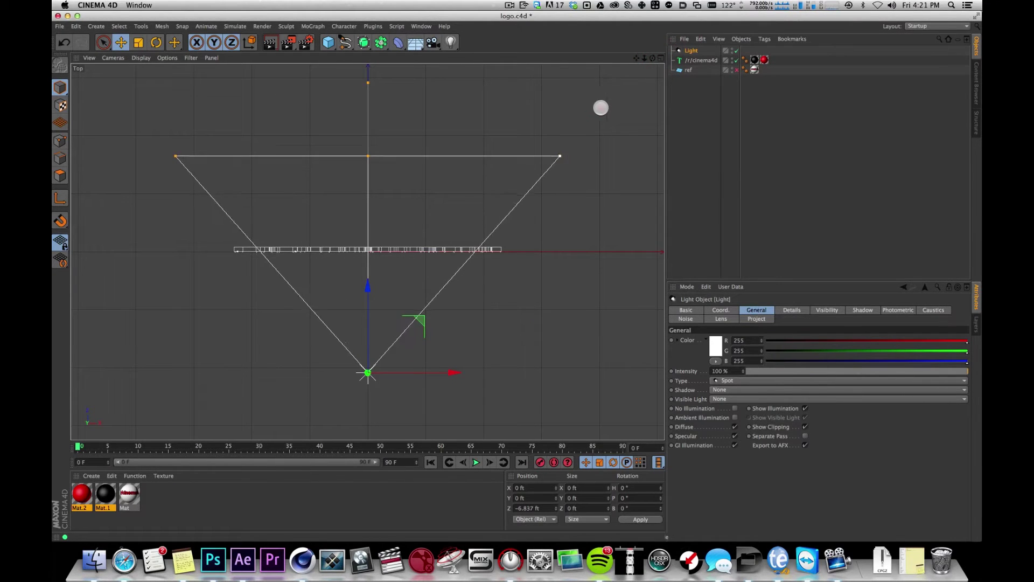
key(1)
drag(429, 226, 426, 124)
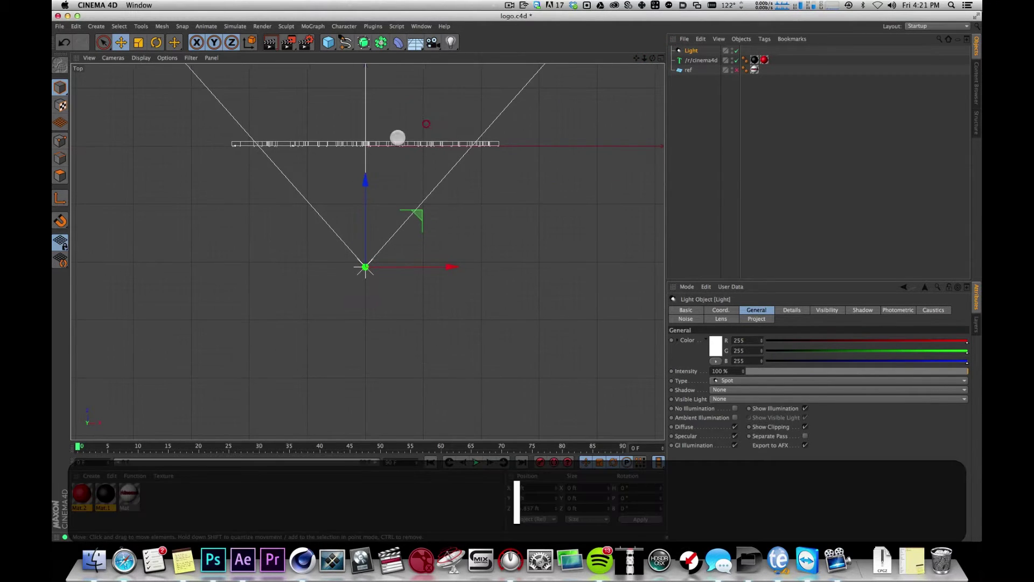
Step: Move the spot light to about X 2.35 ft and Z -14.35 ft, and rotate its heading to about 9.4° toward the text
drag(361, 191, 372, 351)
key(r)
key(e)
drag(406, 394, 450, 400)
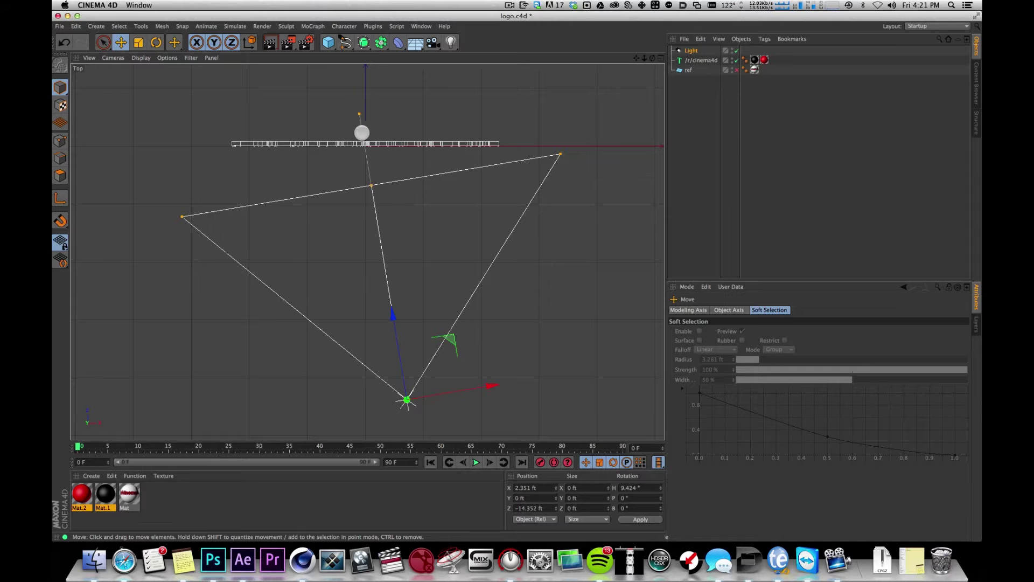
Step: Copy the spot light with a heading of about -13.4°, place it near X -5.5 ft and Z -20.9 ft, and extend its cone past the text
key(r)
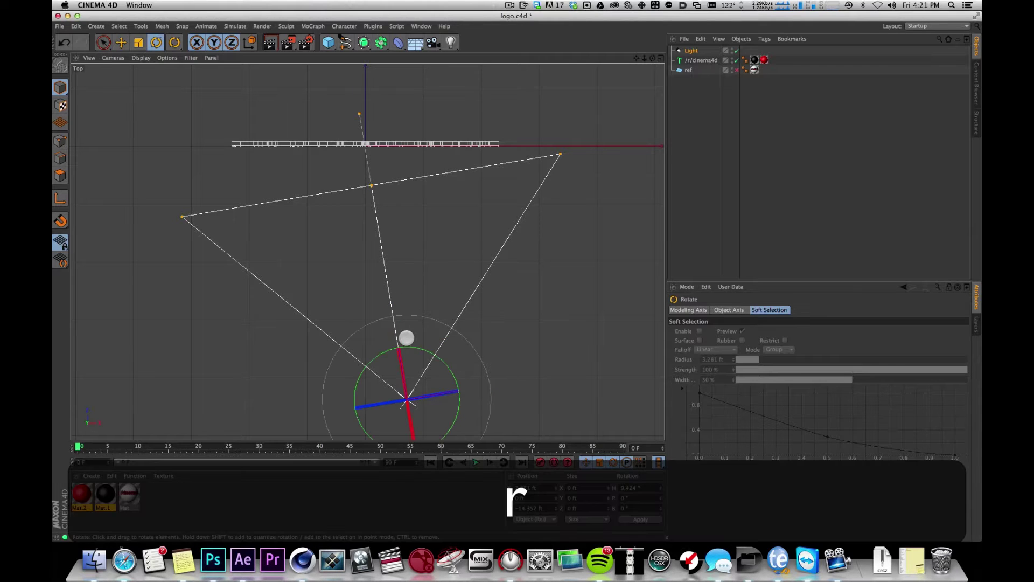
drag(409, 346, 428, 349)
key(e)
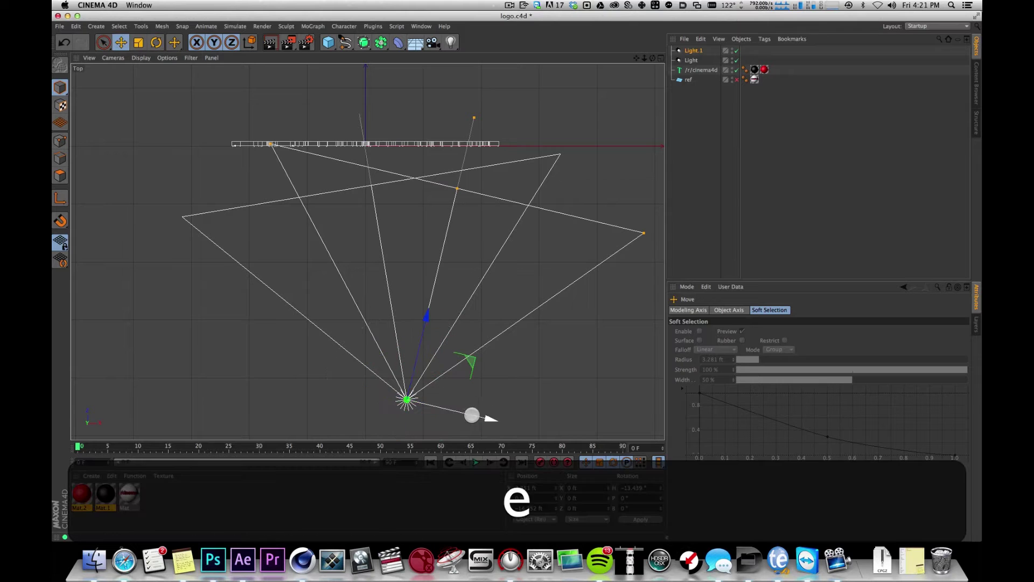
drag(473, 415, 364, 407)
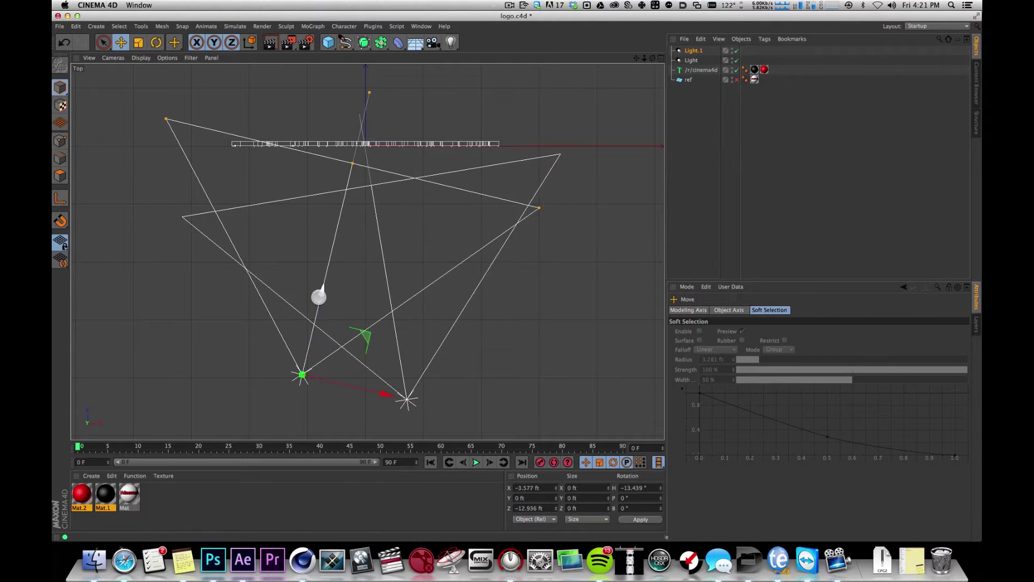
drag(318, 298, 218, 348)
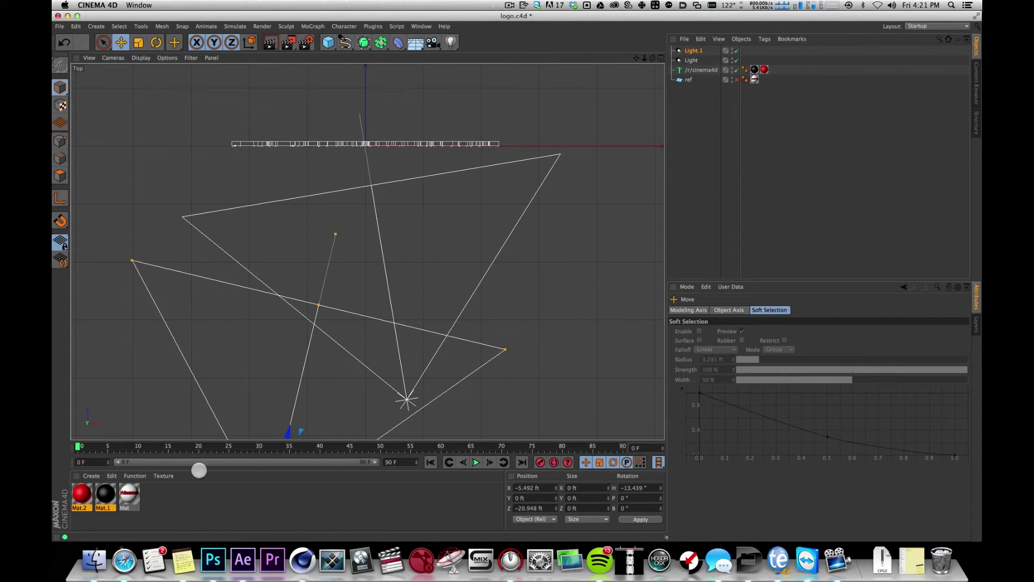
drag(335, 234, 537, 4)
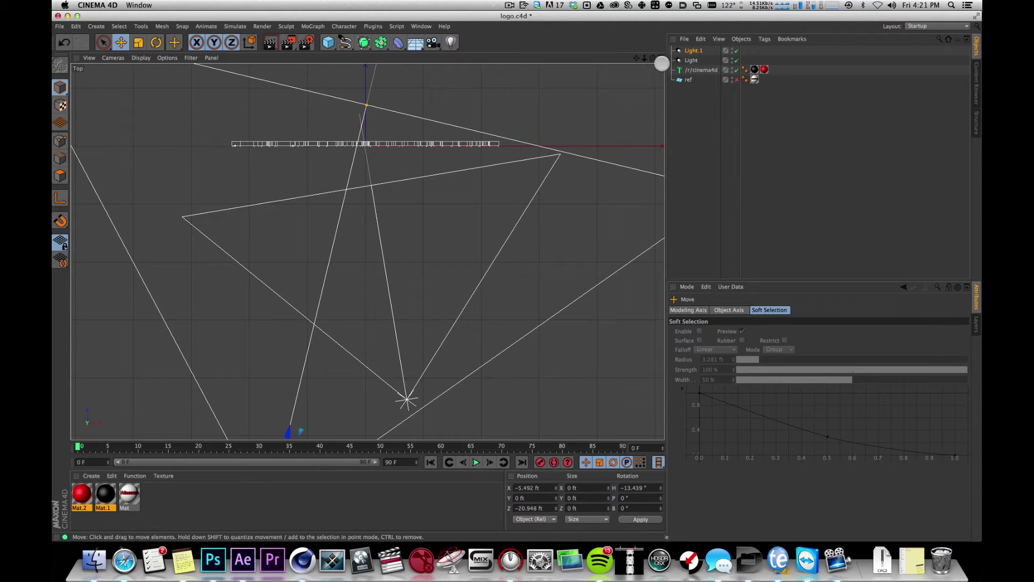
Step: Rename the original spot light Key and its copy Fill
double_click(693, 60)
text(Key)
key(Return)
double_click(695, 50)
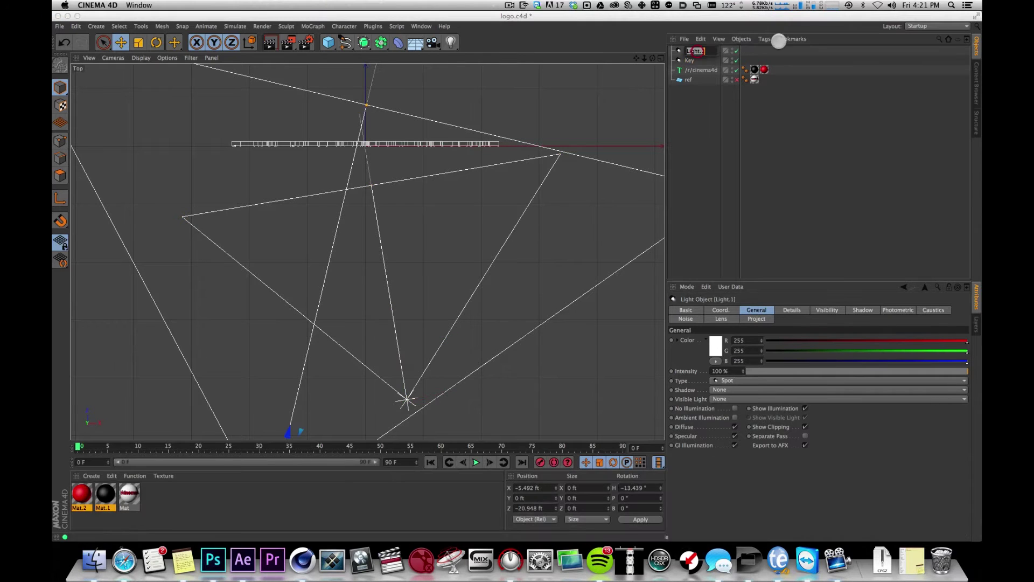
text(fill)
key(Return)
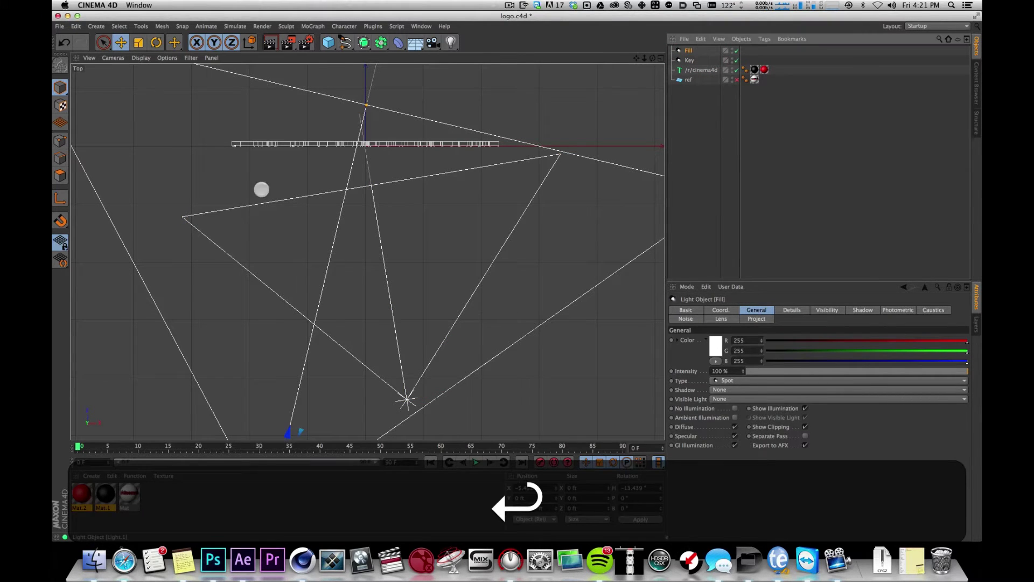
Step: Raise both lights together to about 2.5 ft in Y and tilt their pitch to about -6.4° toward the text
click(660, 58)
key(2)
mouse_move(520, 313)
mouse_down()
mouse_move(501, 323)
mouse_move(532, 308)
mouse_up()
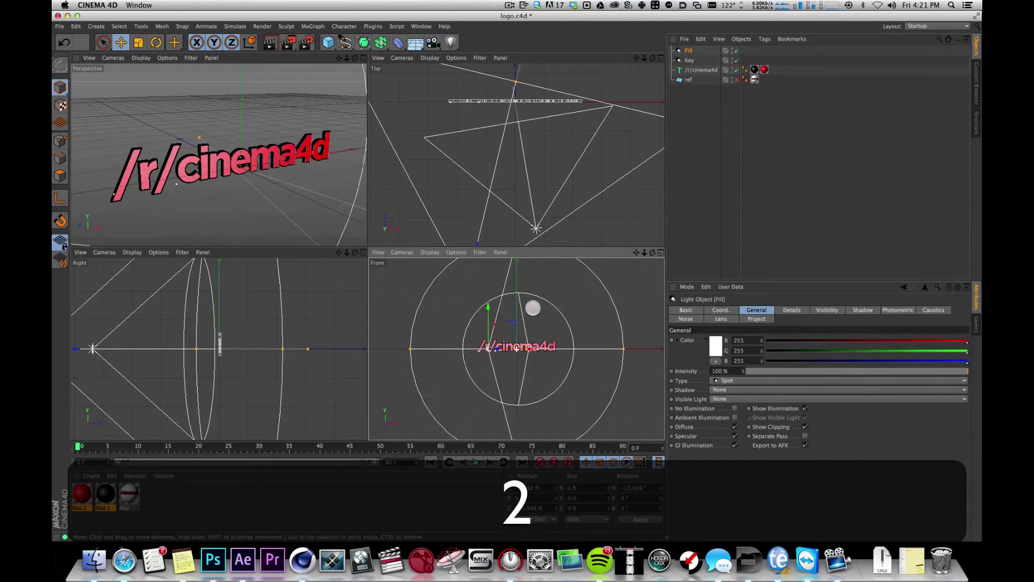
shift+click(688, 60)
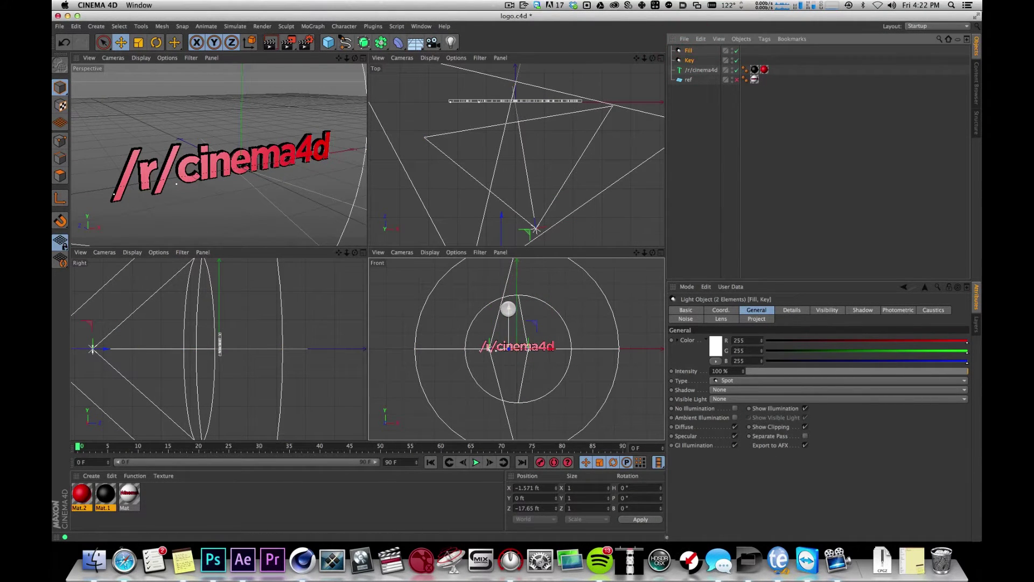
mouse_move(508, 308)
mouse_down()
mouse_move(508, 294)
mouse_move(506, 318)
mouse_up()
key(r)
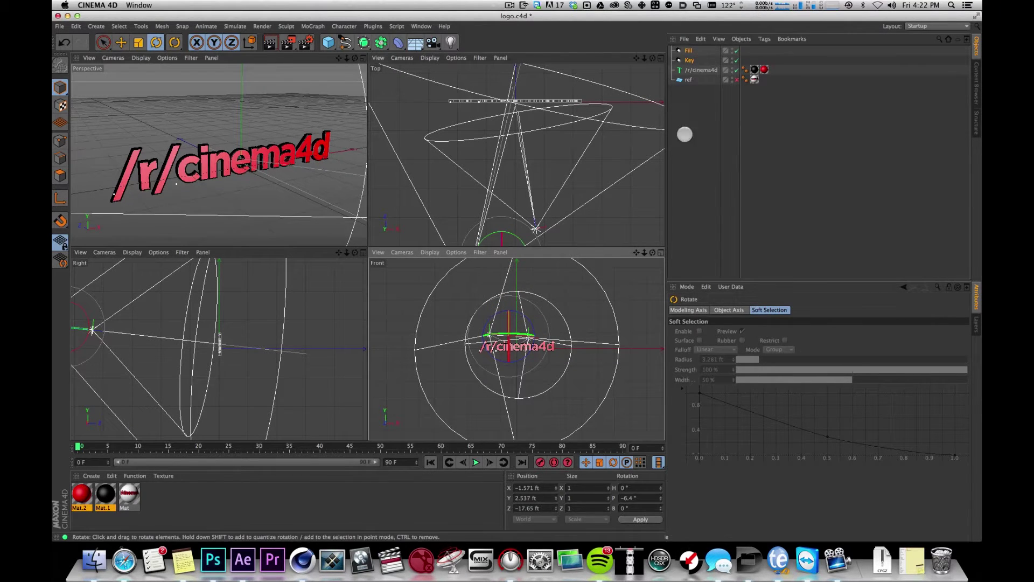
click(743, 146)
Step: Give the Key light Shadow Maps (Soft) shadows with a 1500x1500 shadow map
click(689, 59)
click(877, 312)
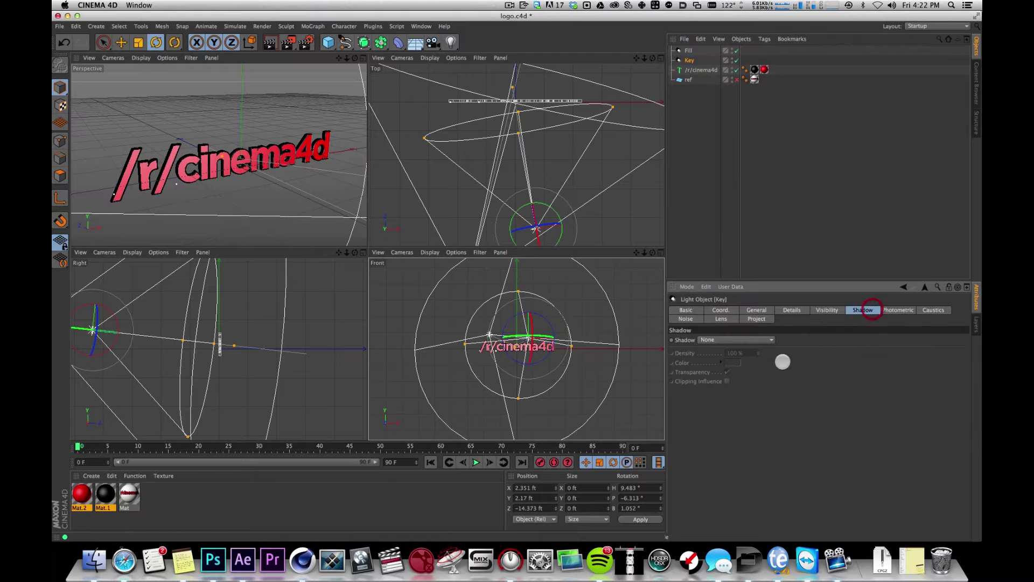
click(736, 340)
click(731, 359)
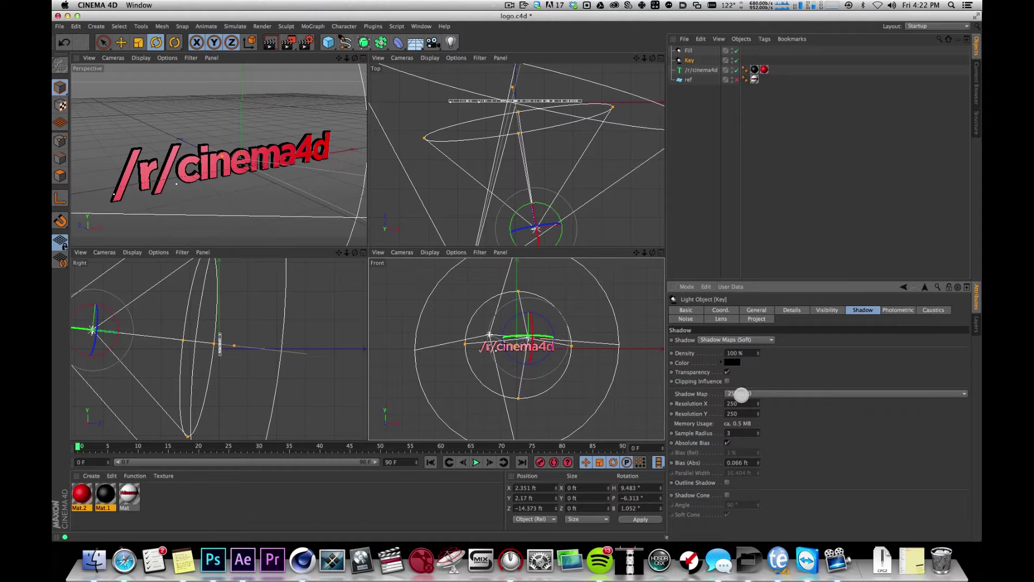
click(738, 394)
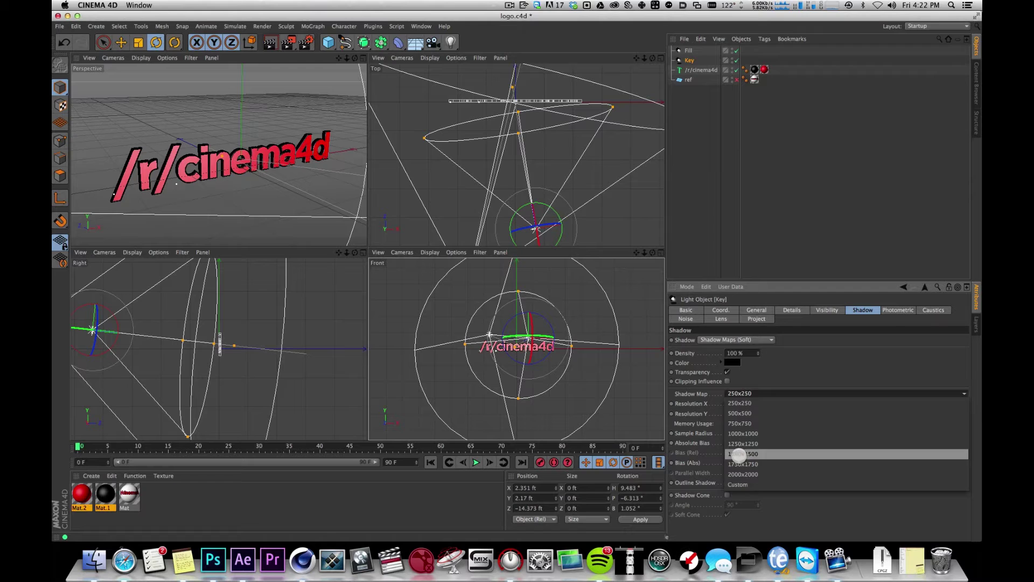
click(739, 454)
click(696, 122)
Step: Set the Key light's intensity to 90%
click(695, 60)
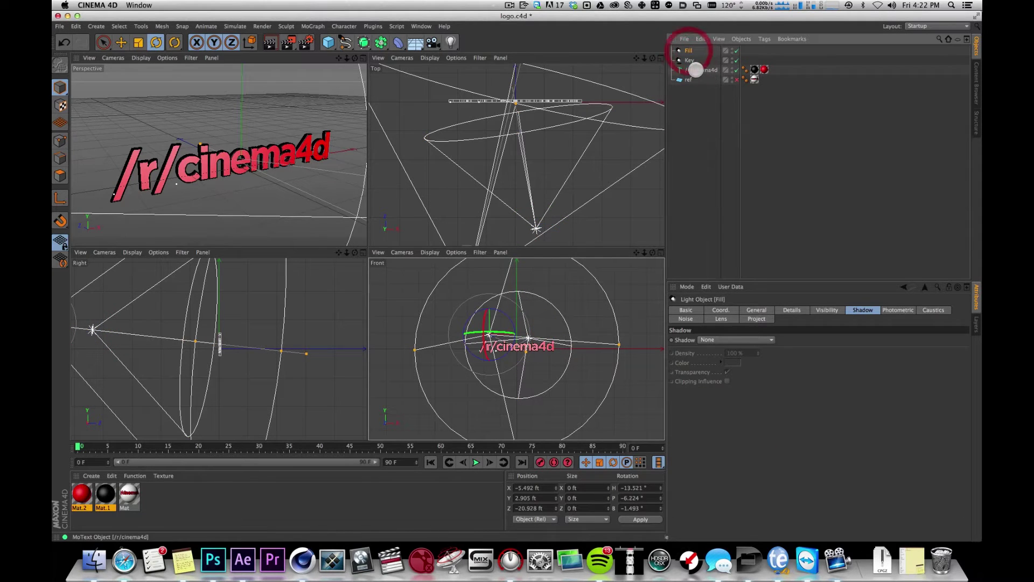
click(722, 310)
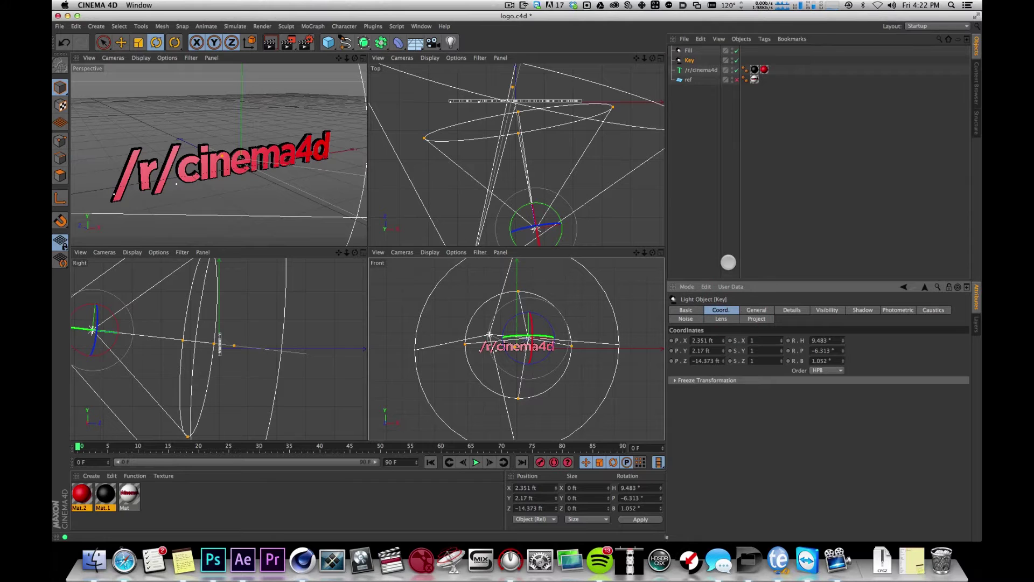
click(756, 310)
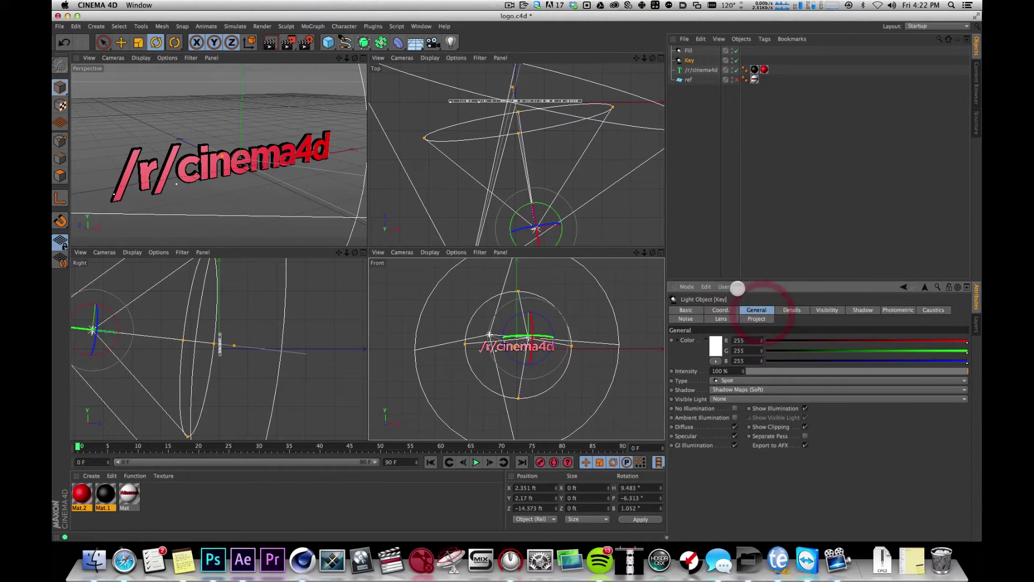
double_click(726, 370)
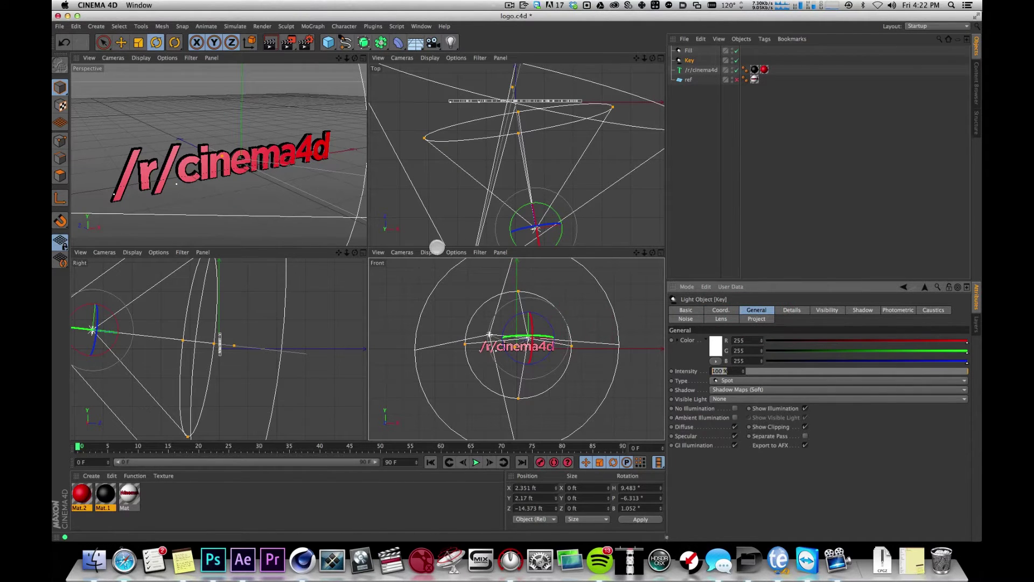
text(90)
key(Return)
Step: Set the Fill light's intensity to 60%
click(689, 50)
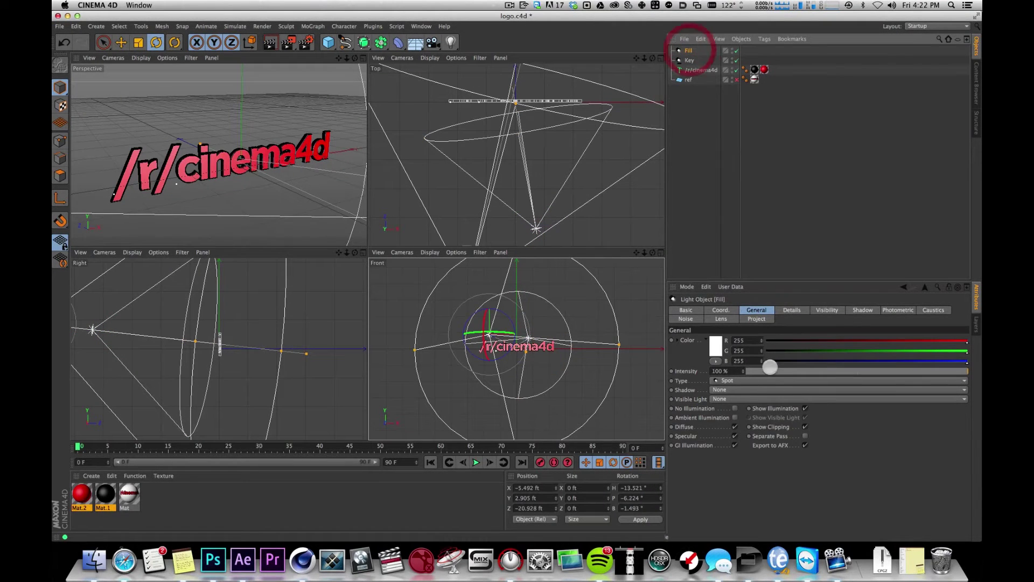
click(722, 370)
text(60)
key(Return)
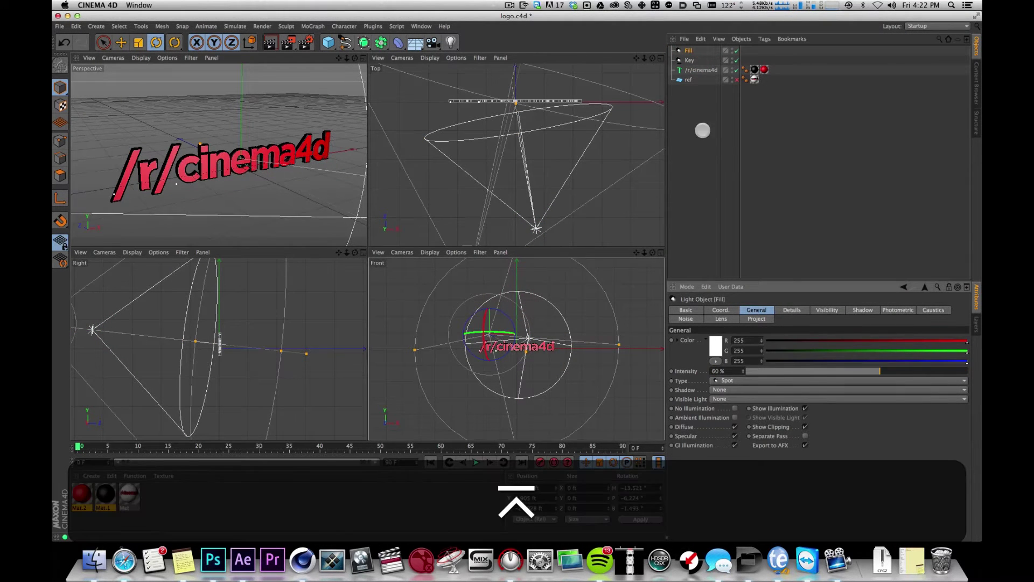
click(849, 243)
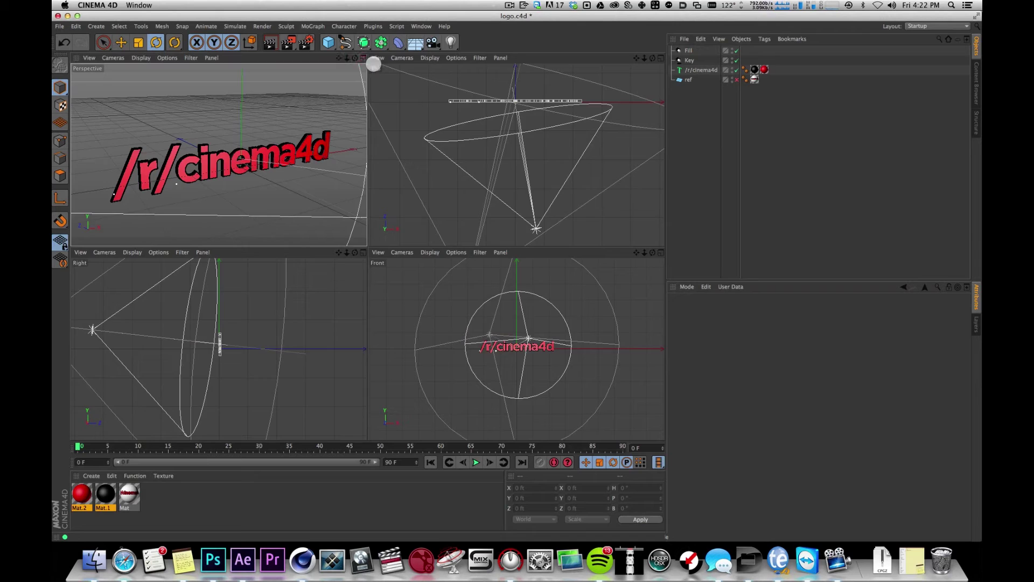
Step: Render the perspective view from two angles to examine the lighting on the text
key(F1)
key(super+r)
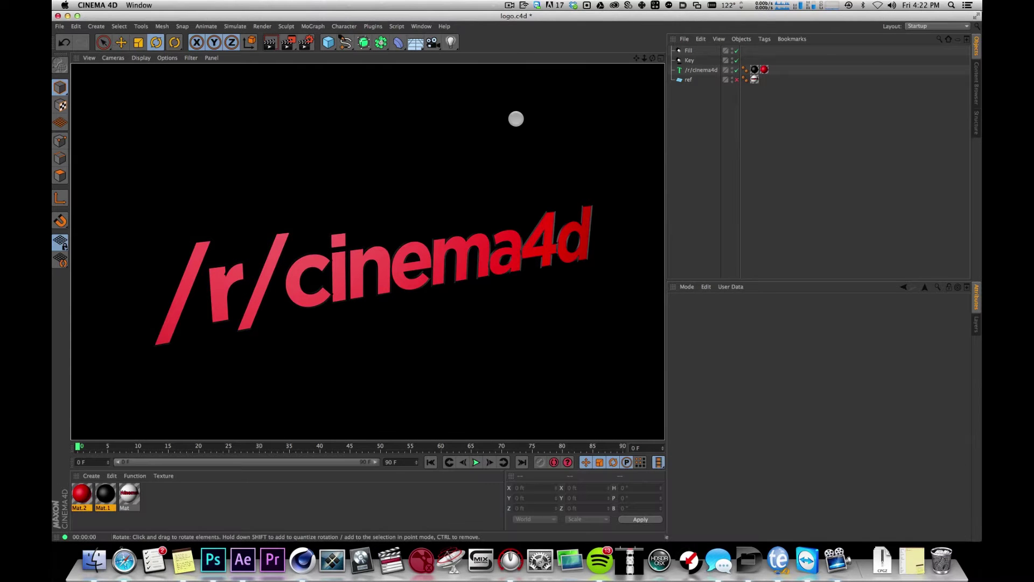
alt+drag(489, 272, 496, 221)
key(1)
key(super+r)
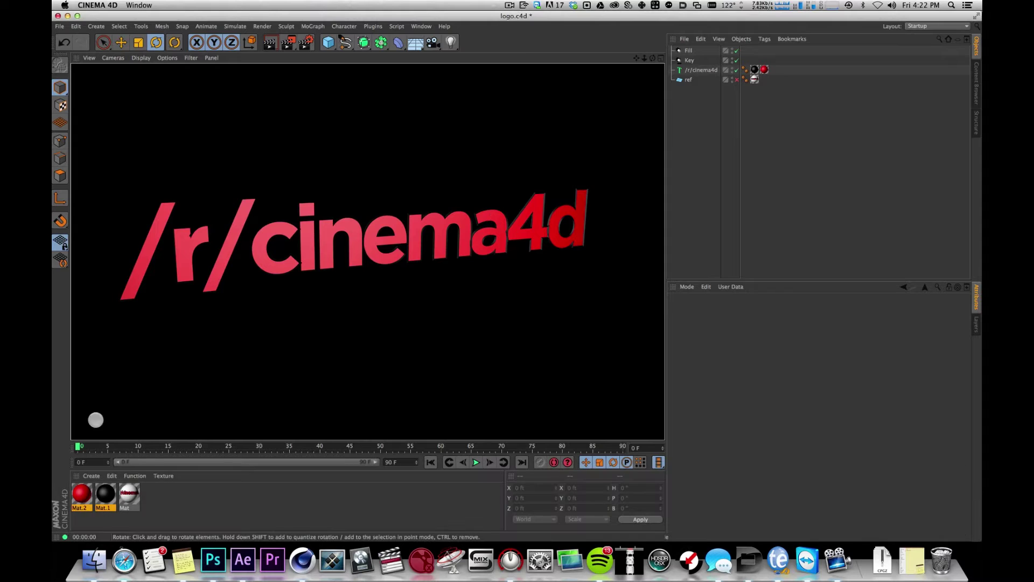
Step: Deselect the materials and save the scene file
drag(190, 493, 220, 518)
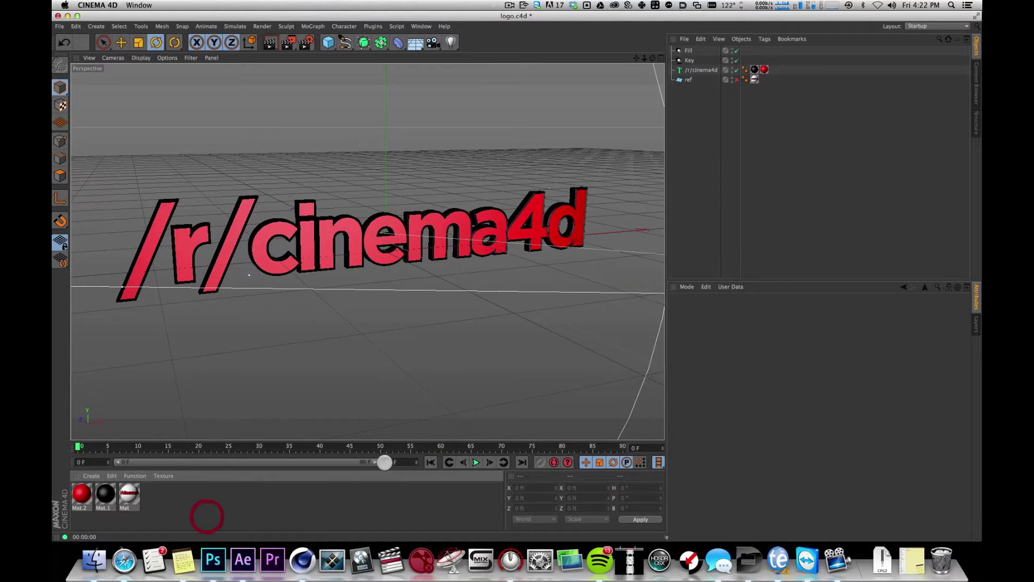
click(800, 149)
key(super+s)
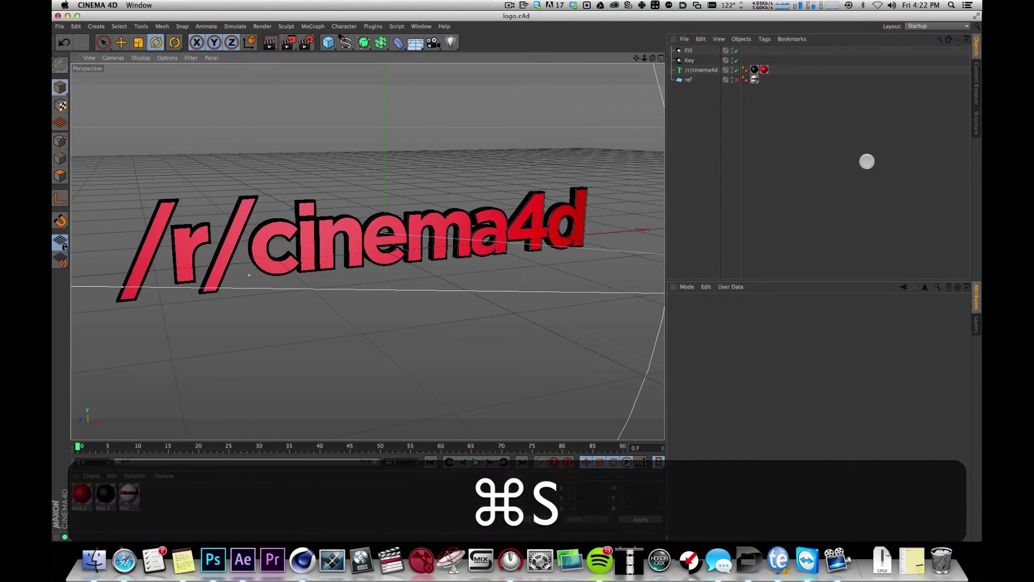
Step: Search the Content Browser presets for "hdri" and load the HDRI 004 material into the scene
click(974, 75)
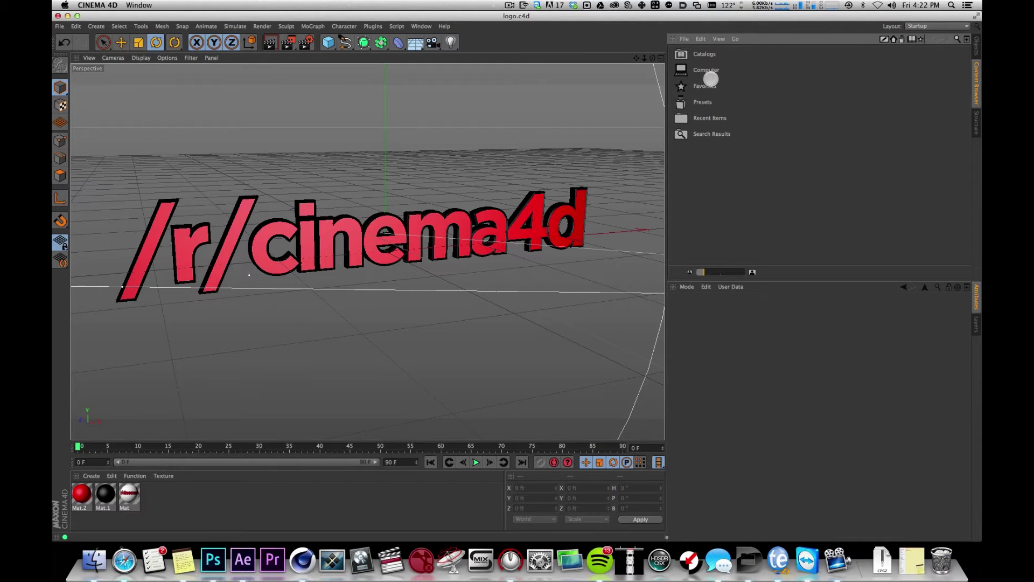
double_click(702, 103)
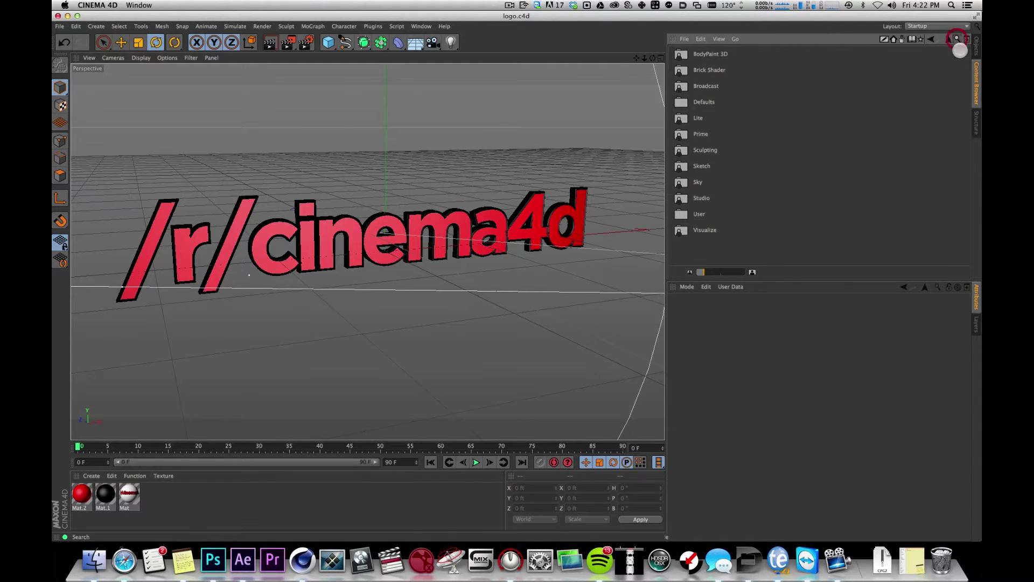
click(957, 39)
click(803, 64)
text(h)
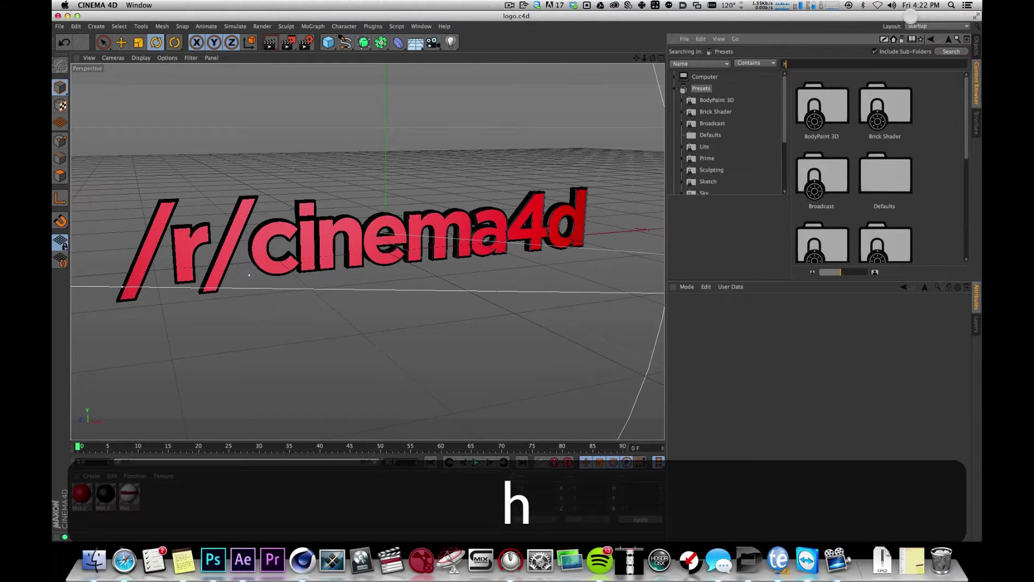
text(dri)
key(Return)
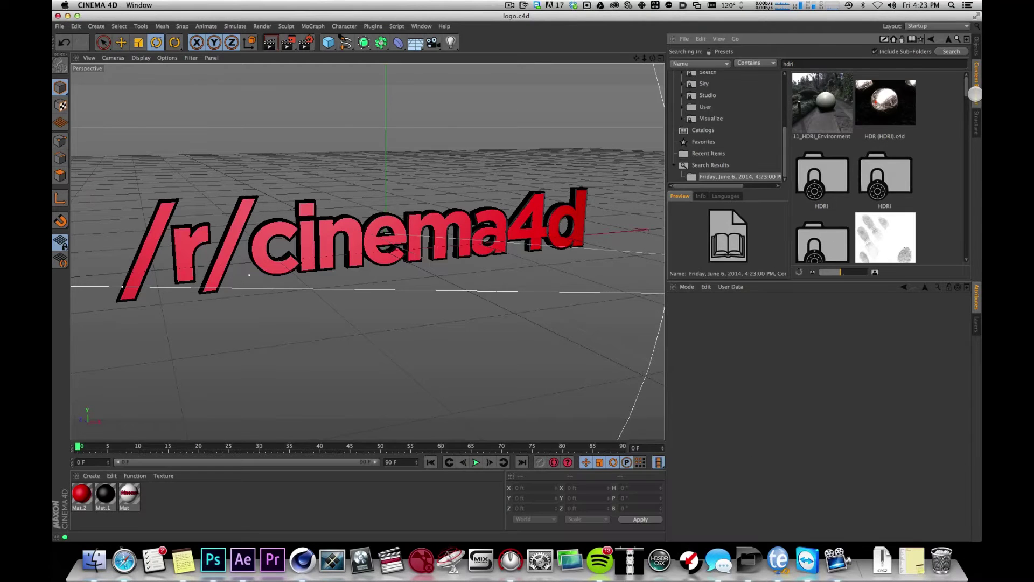
drag(965, 84, 963, 141)
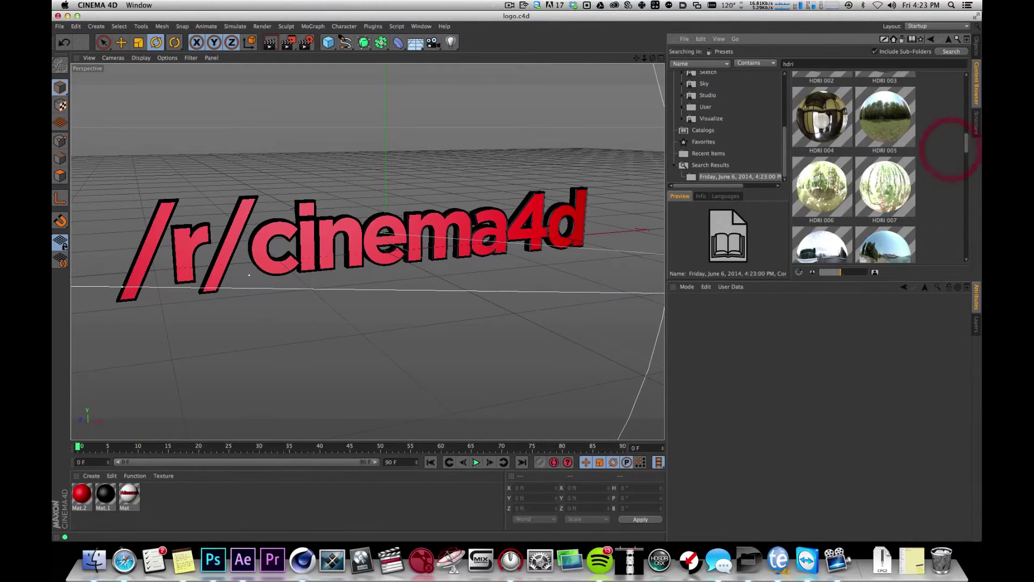
click(822, 119)
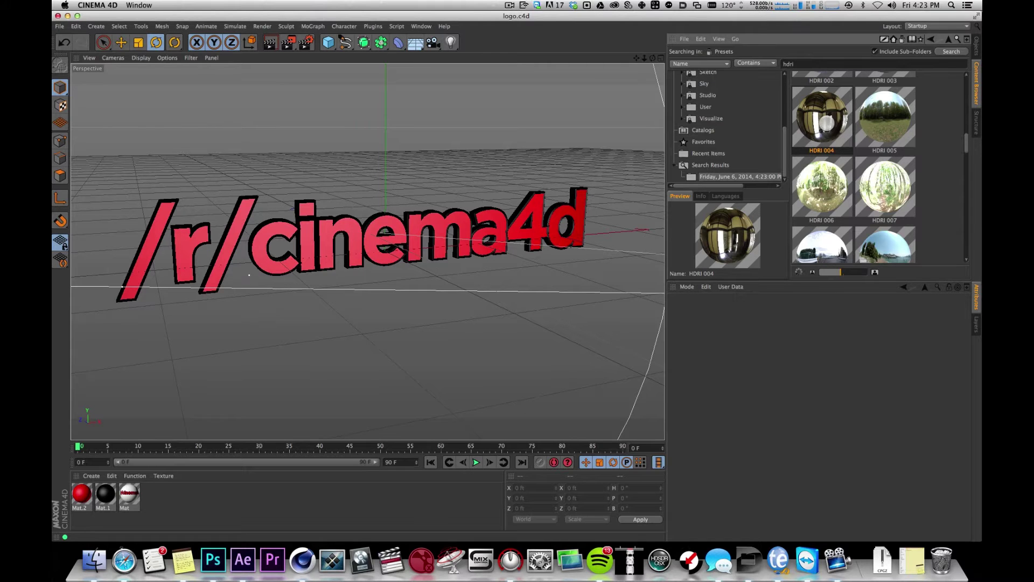
double_click(827, 123)
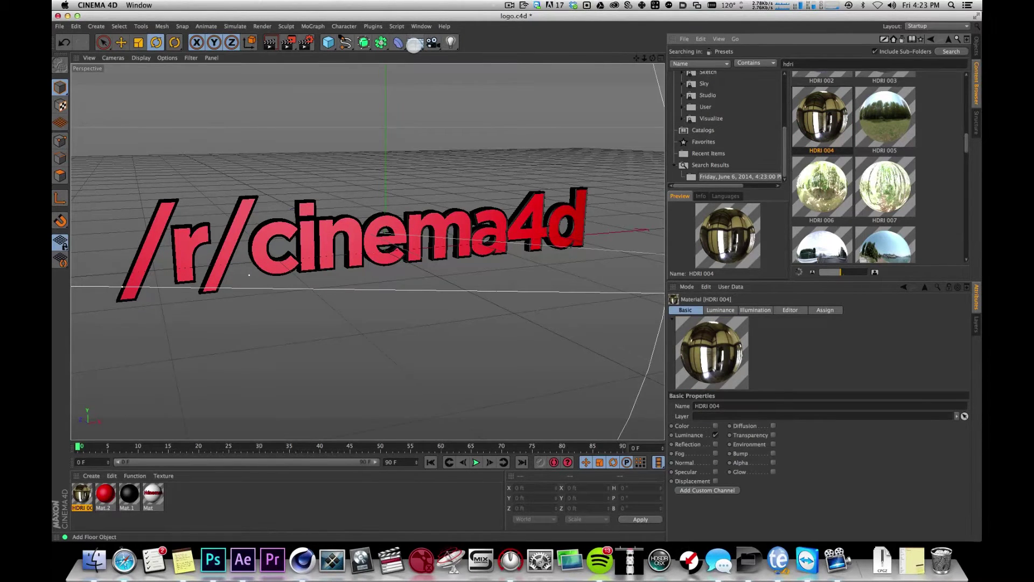
Step: Add a Sky object and apply the HDRI 004 material to it
drag(415, 44, 440, 69)
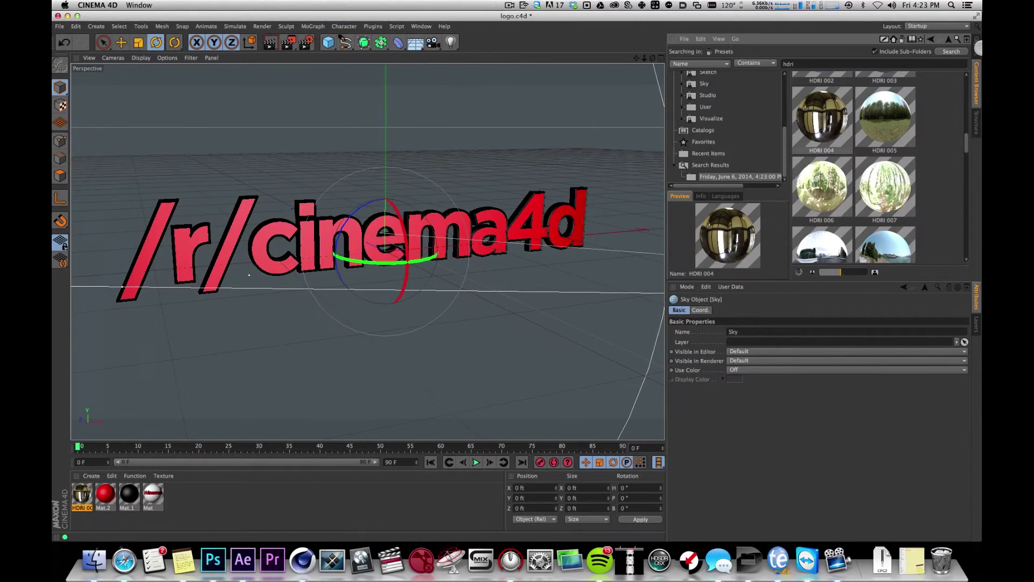
click(976, 51)
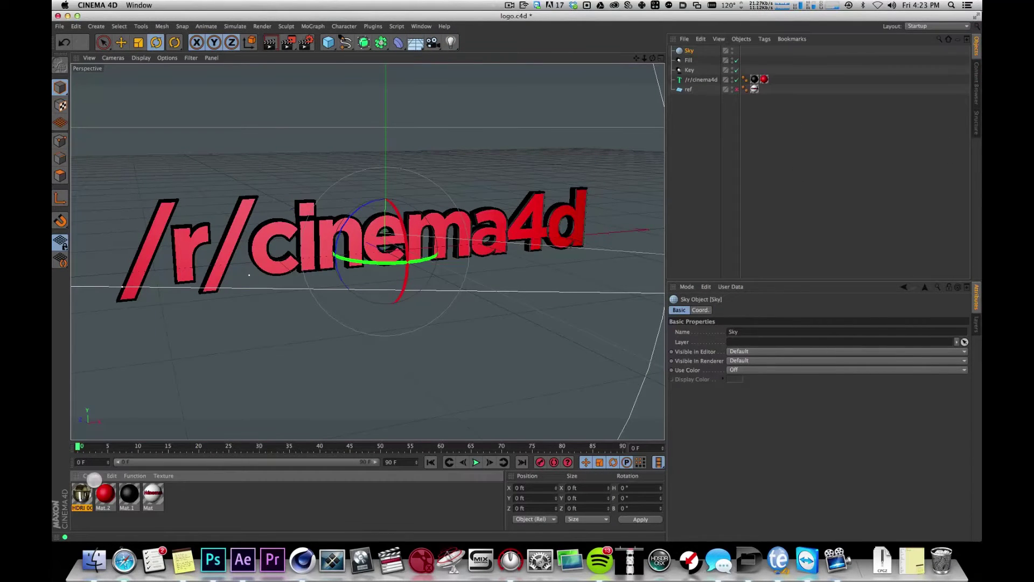
drag(670, 58, 684, 51)
click(720, 188)
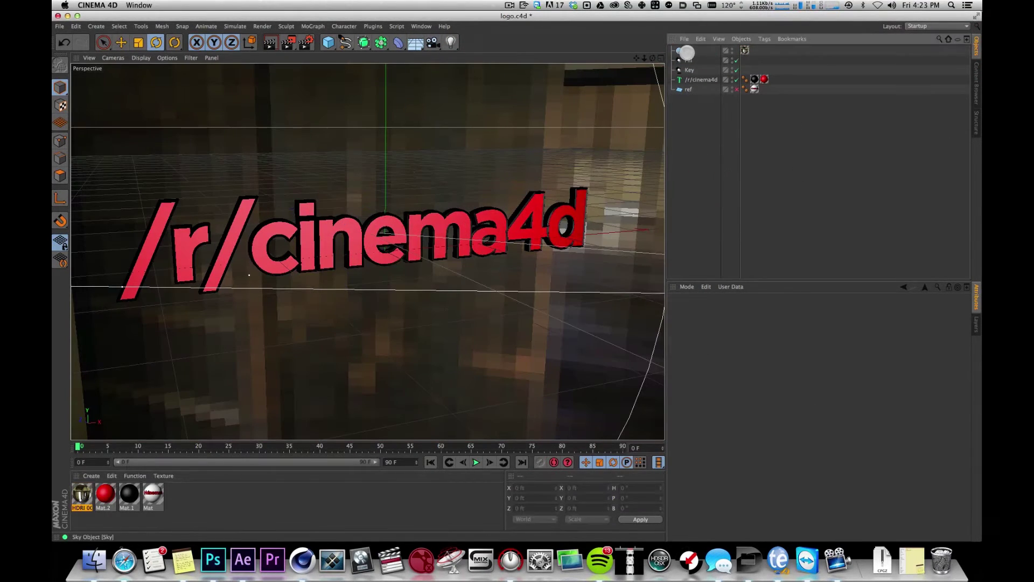
Step: Add a Compositing tag to the Sky and turn off Seen by Camera and Seen by Transparency
click(686, 51)
click(765, 38)
mouse_move(840, 54)
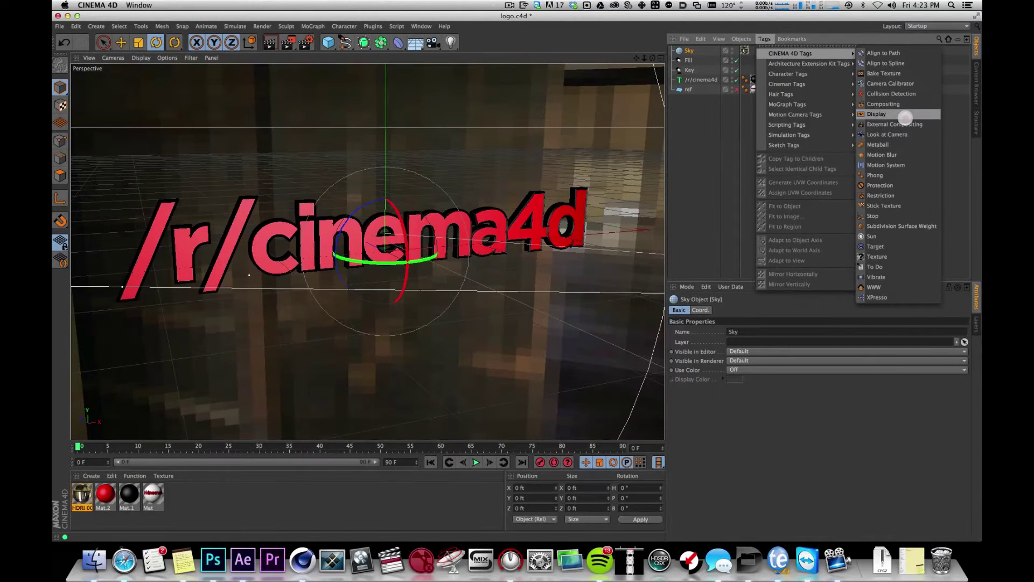
click(889, 102)
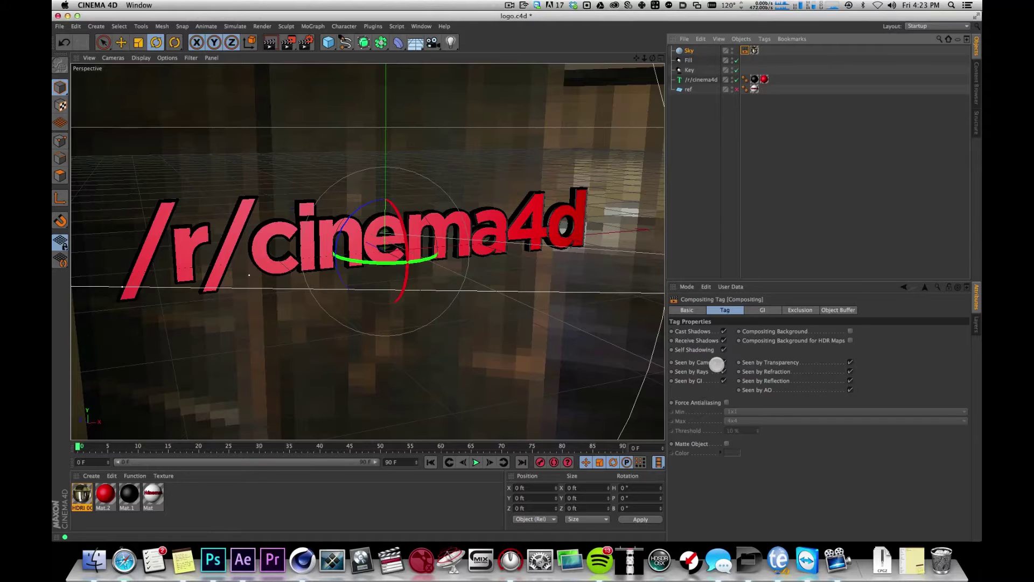
click(723, 361)
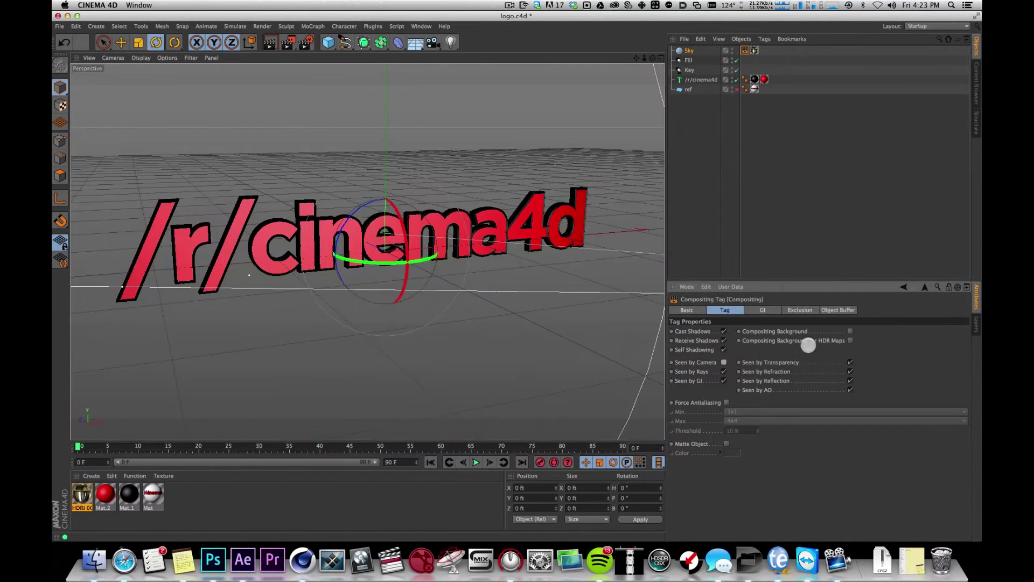
click(849, 362)
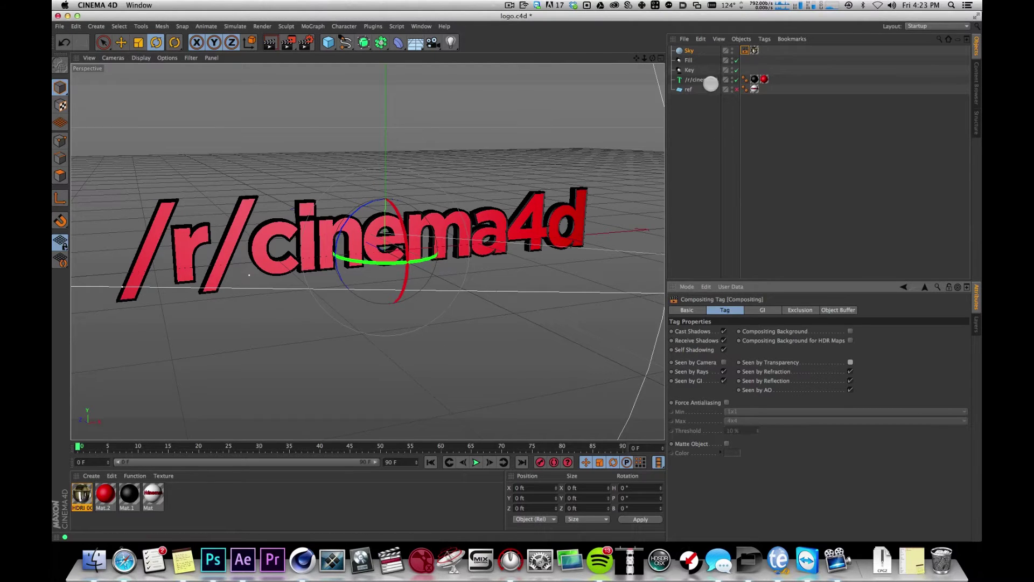
Step: Render the perspective view to examine the text with the HDRI sky in the scene
alt+drag(389, 175, 451, 270)
key(super+r)
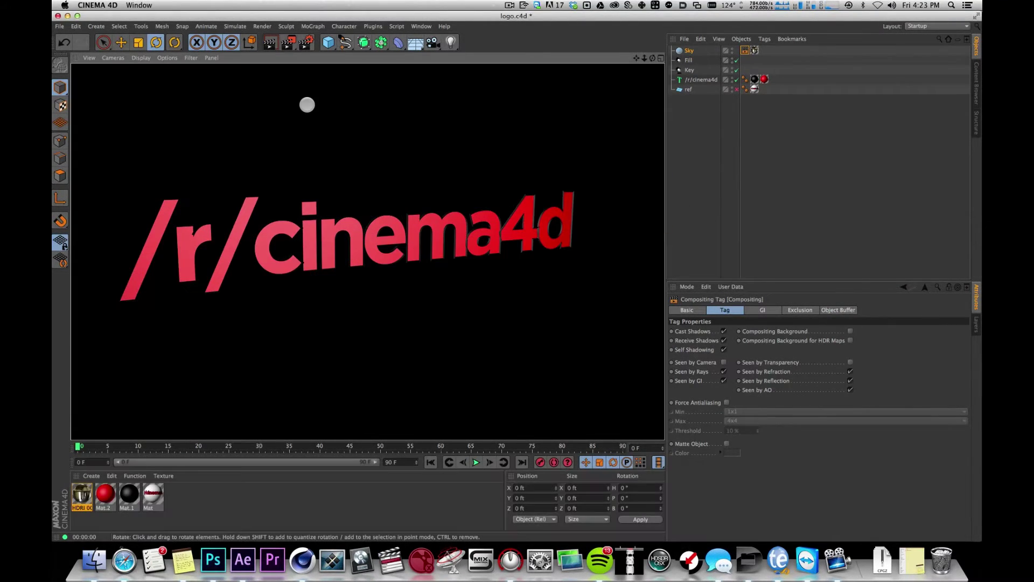
click(447, 176)
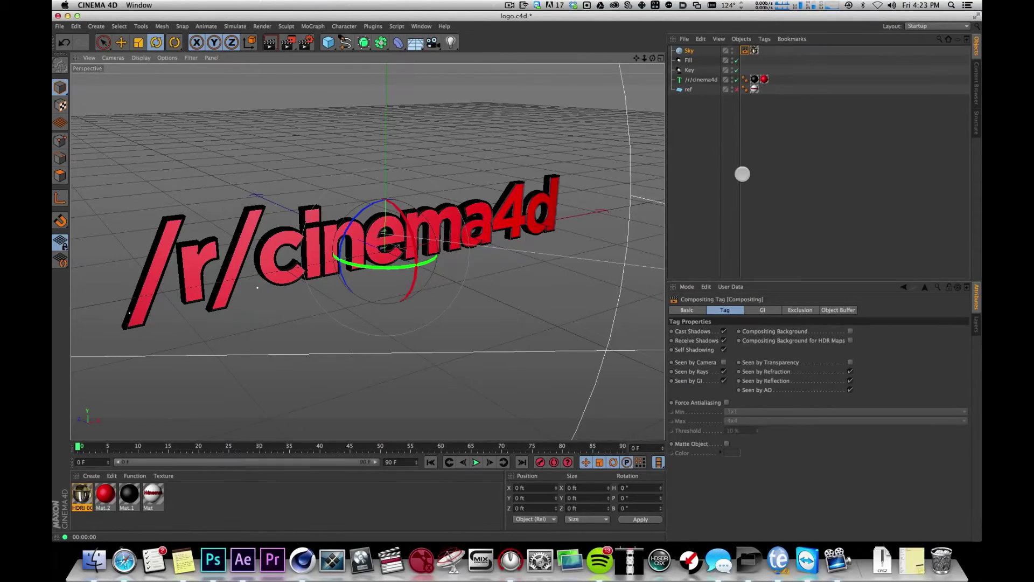
Step: Enable the Reflection channel on the red Mat.2 and black Mat.1 materials together and render the text from two angles
click(783, 173)
click(223, 502)
click(110, 502)
shift+click(124, 497)
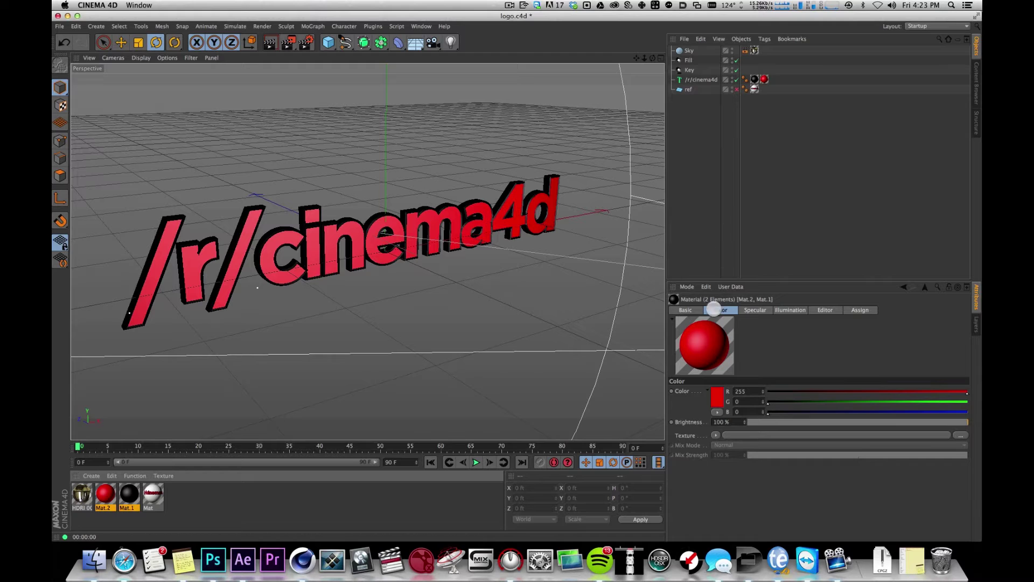
click(692, 310)
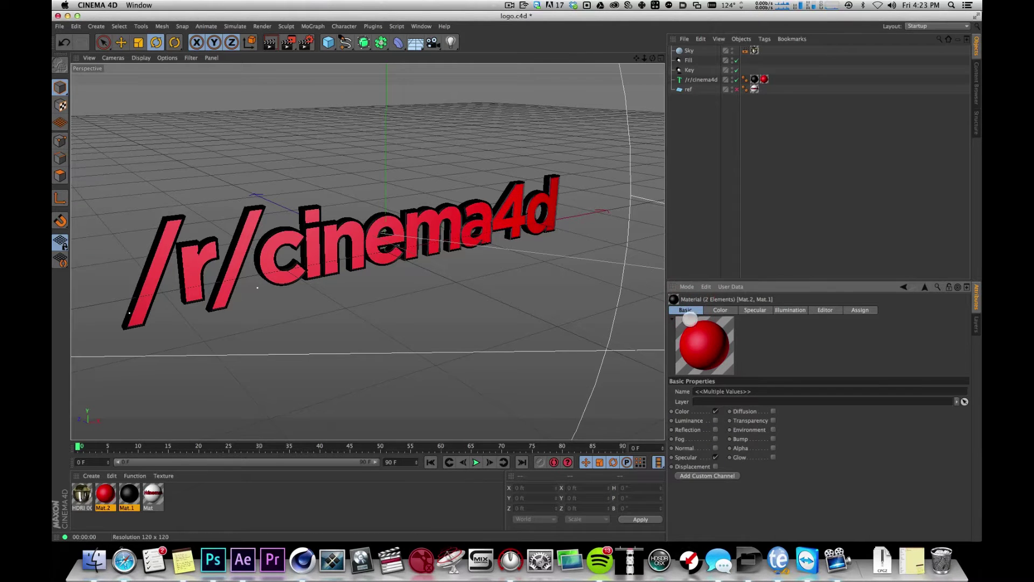
click(715, 429)
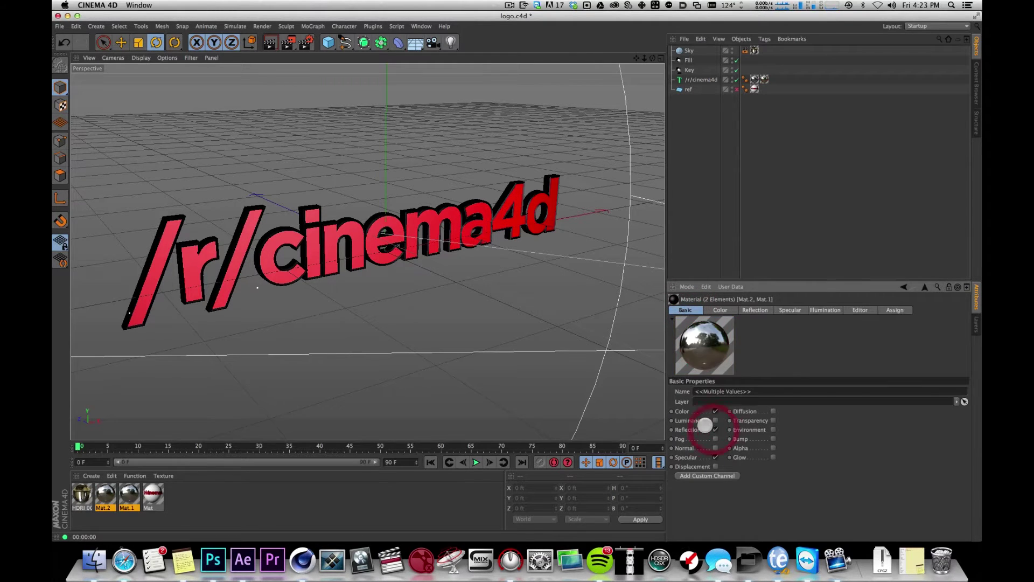
click(754, 310)
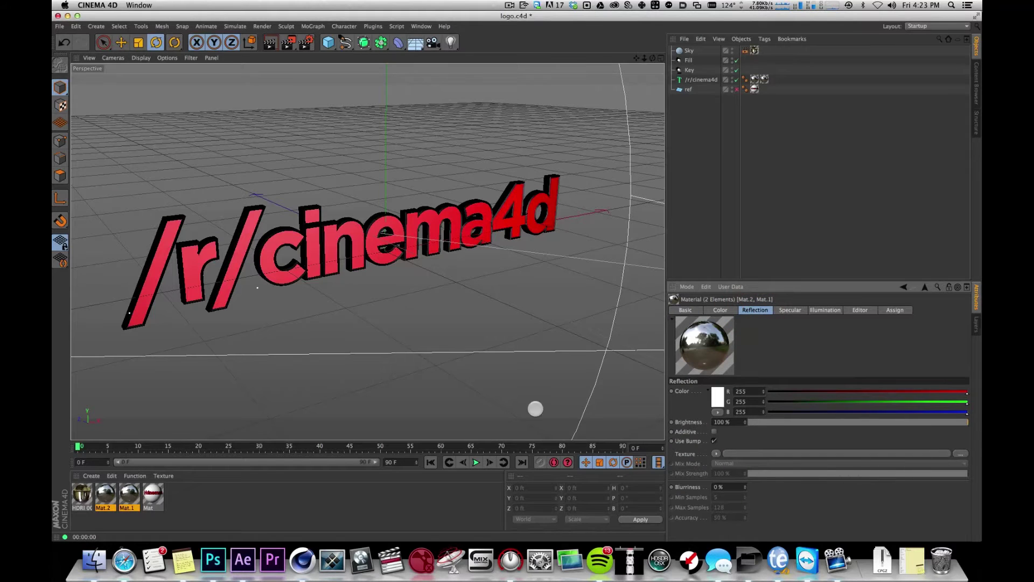
key(super+r)
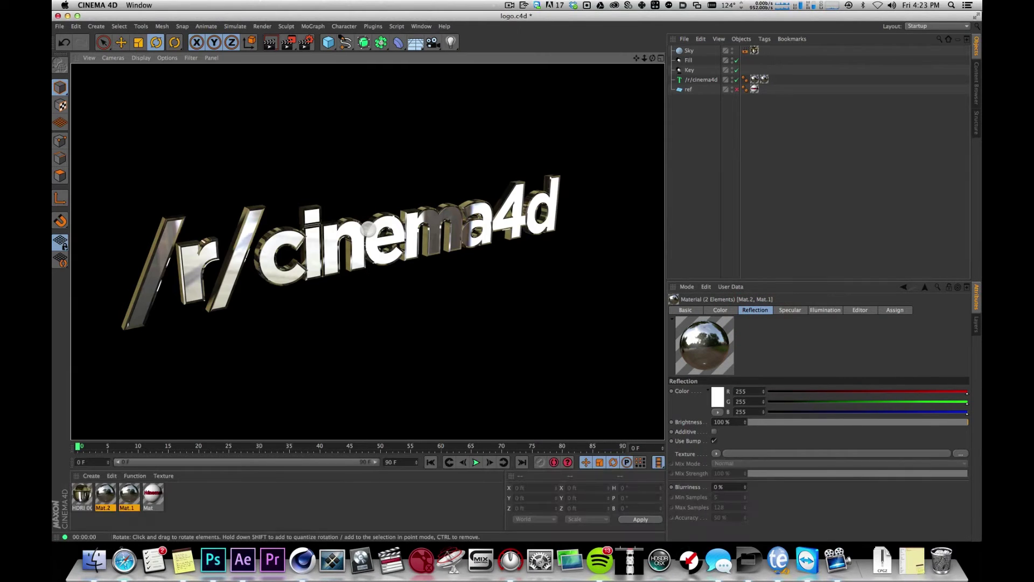
alt+drag(403, 238, 503, 312)
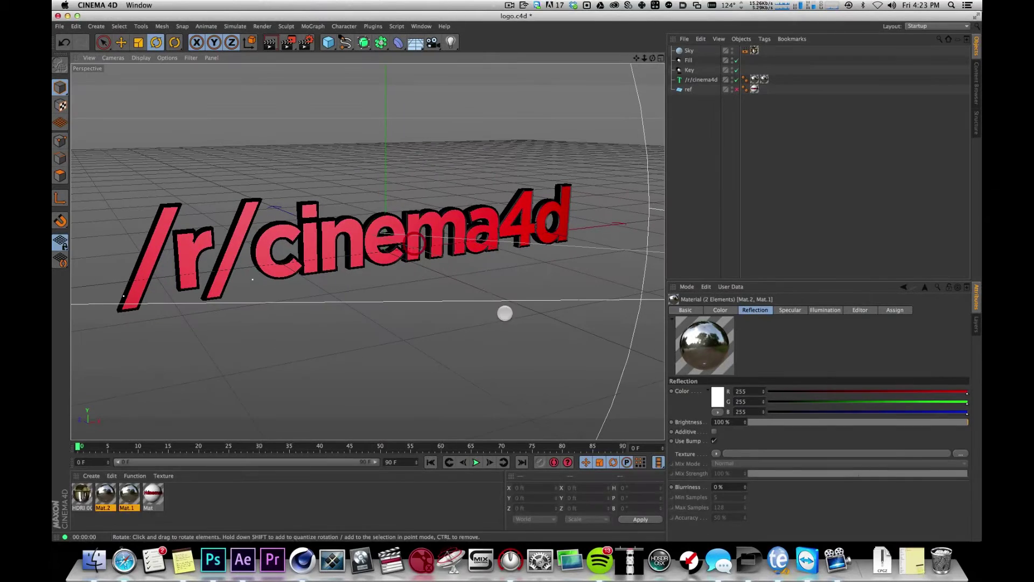
key(super+r)
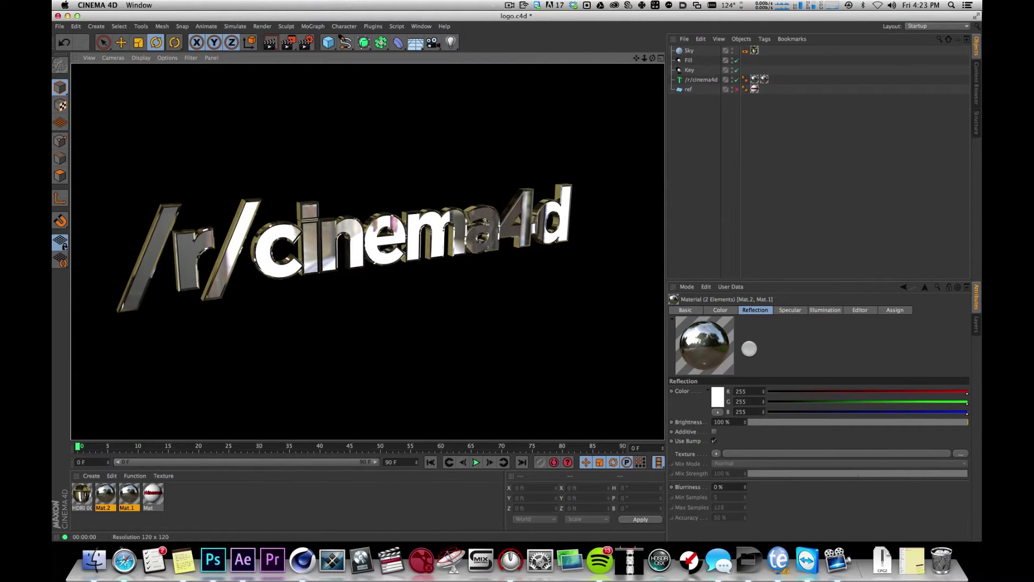
Step: Set the reflection brightness of both Mat.2 and Mat.1 to 30% and render the text from two angles
click(758, 425)
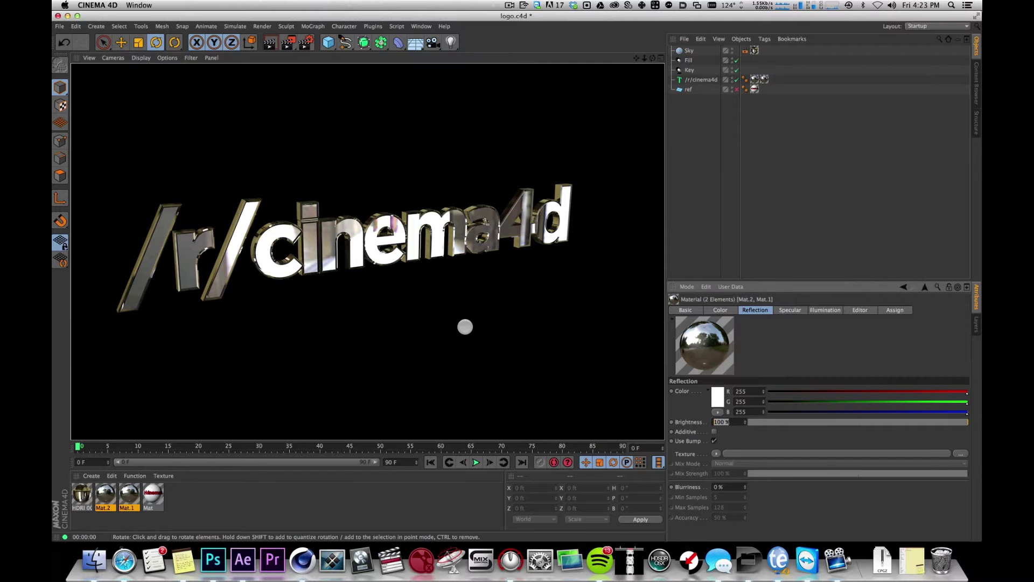
text(30)
key(Return)
key(super+r)
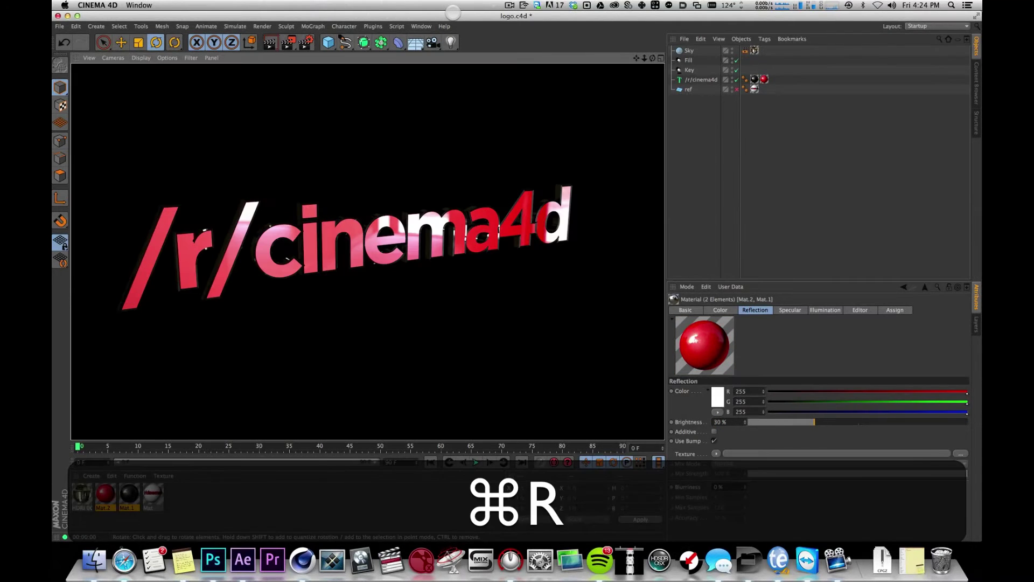
alt+drag(536, 139, 466, 196)
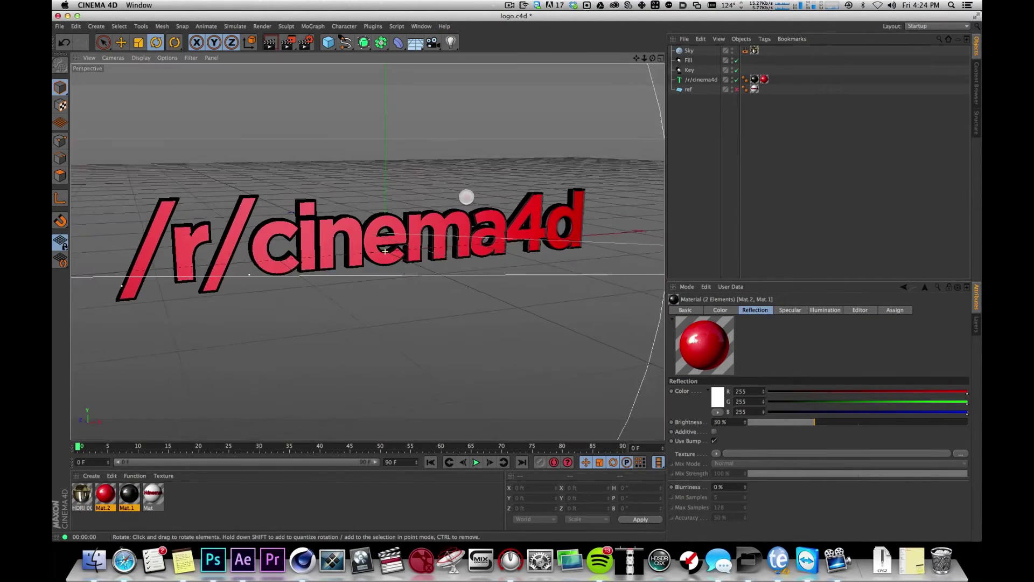
key(super+r)
Step: Set the reflection brightness of only the red Mat.2 material to 20% and render the view
click(570, 390)
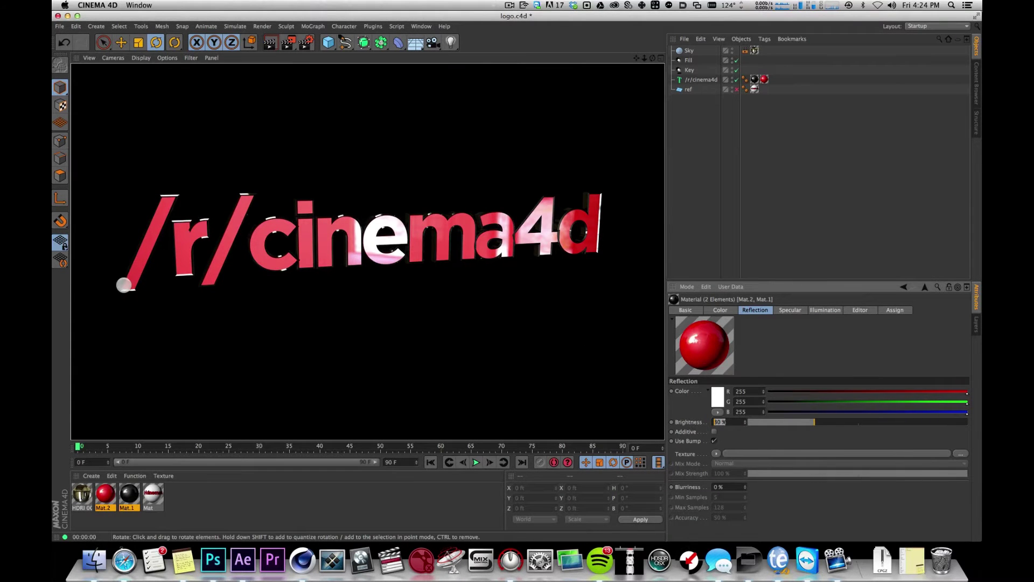
click(220, 526)
click(106, 492)
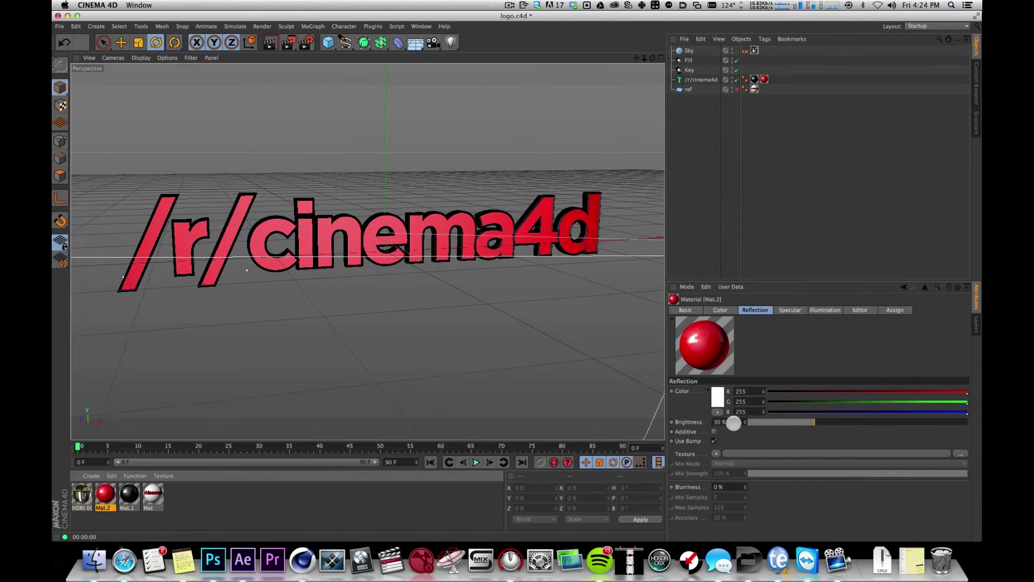
click(734, 423)
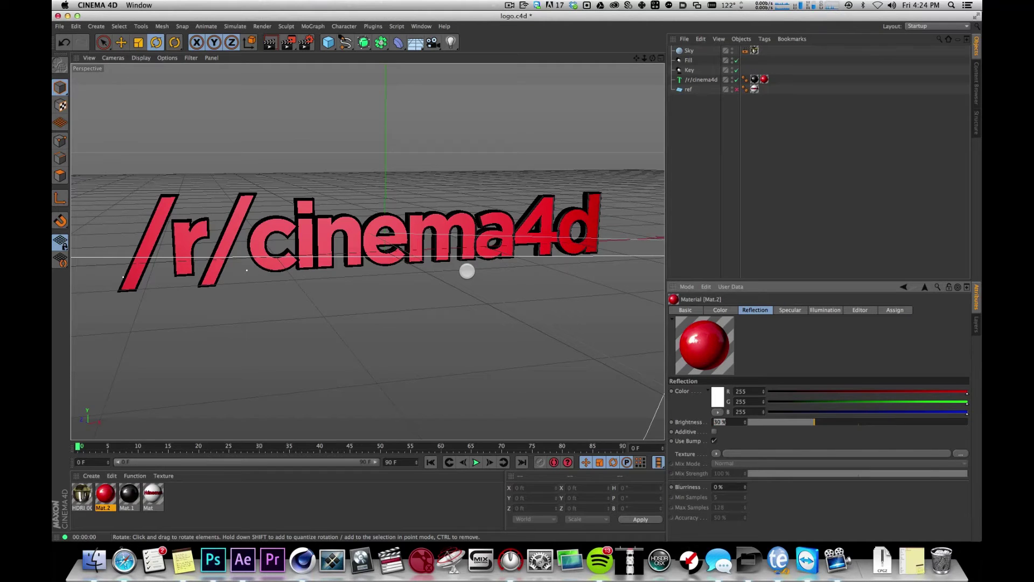
click(201, 503)
click(106, 494)
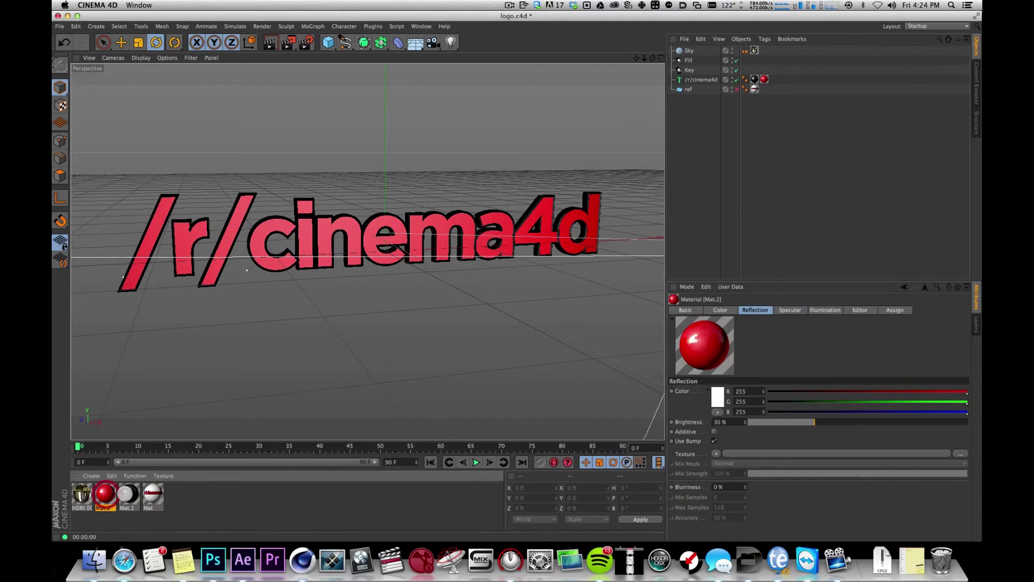
drag(728, 422, 629, 414)
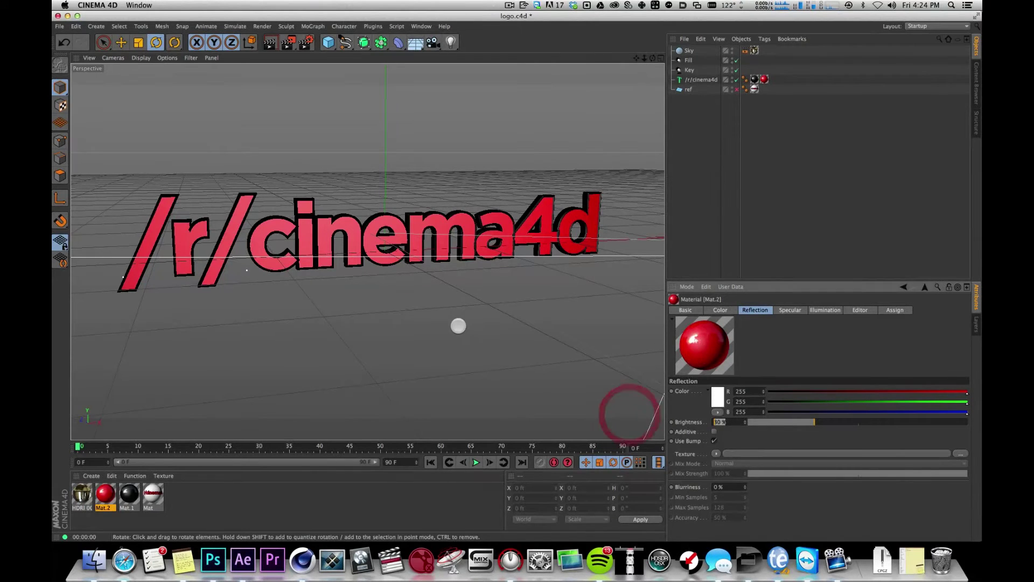
text(20)
key(Return)
key(super+r)
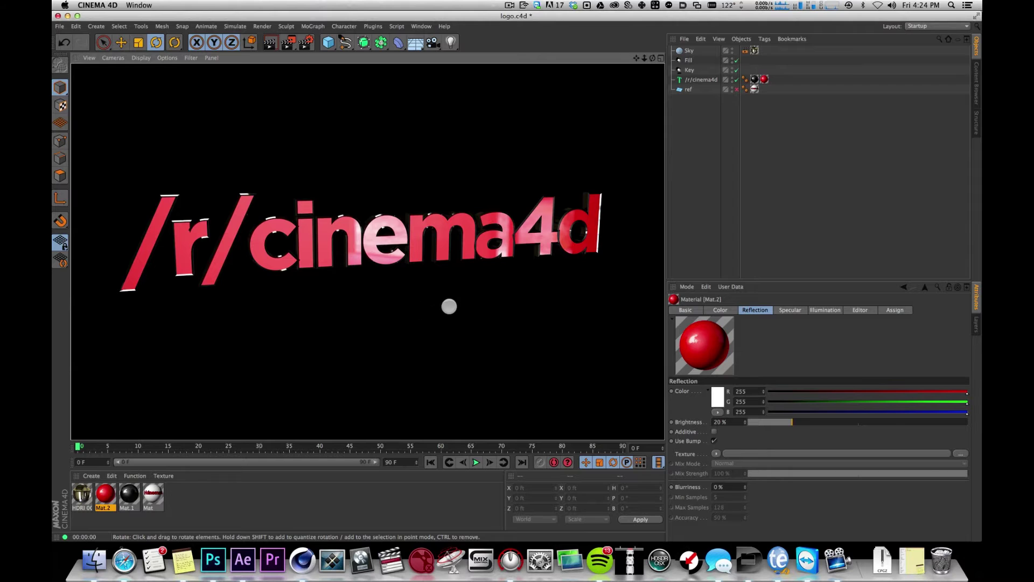
Step: Enable the Bump channel on the red Mat.2 material, load the Metal surface shader as its texture, and render the view
alt+drag(453, 231, 441, 235)
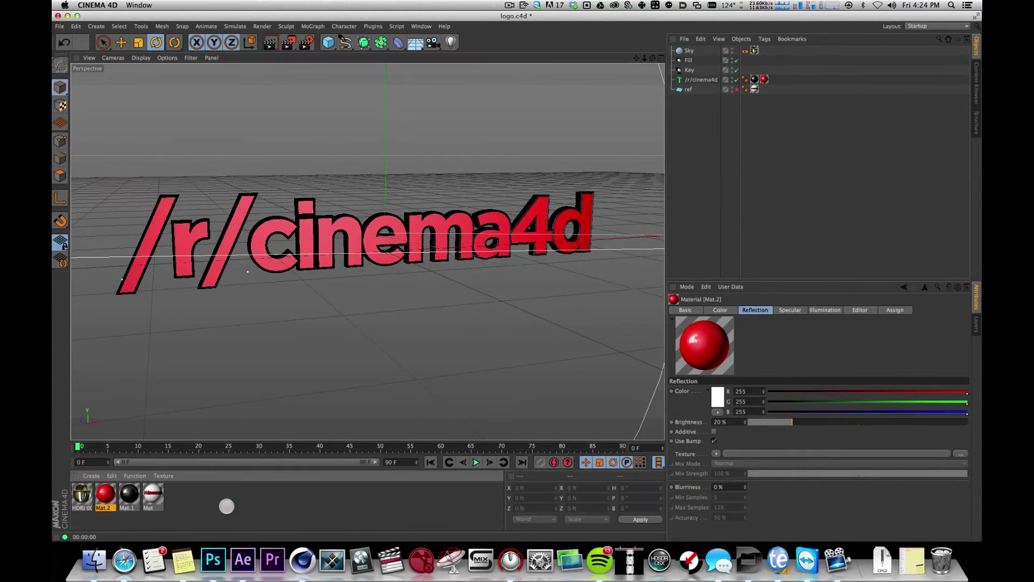
click(226, 506)
click(105, 493)
click(811, 370)
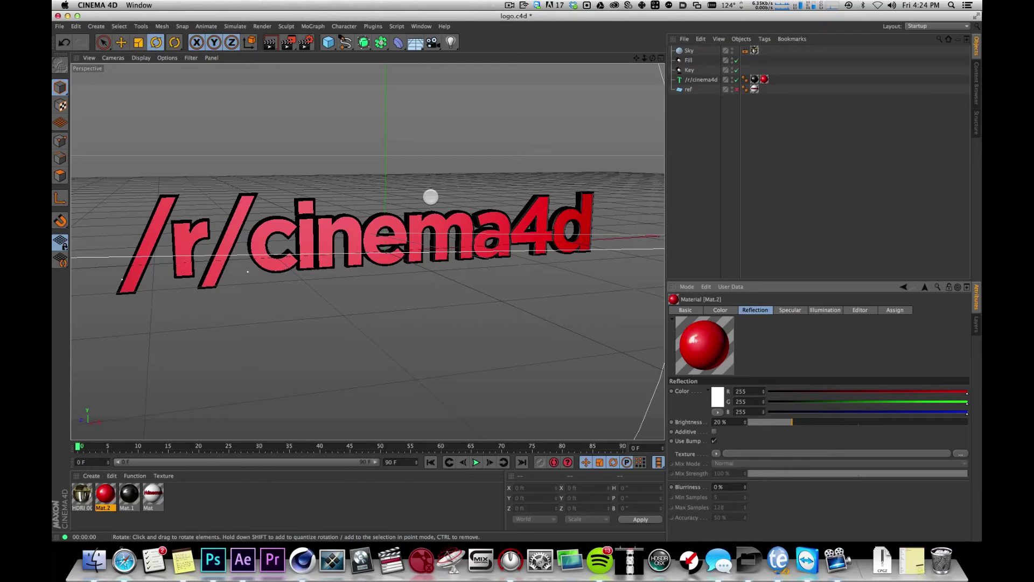
click(686, 309)
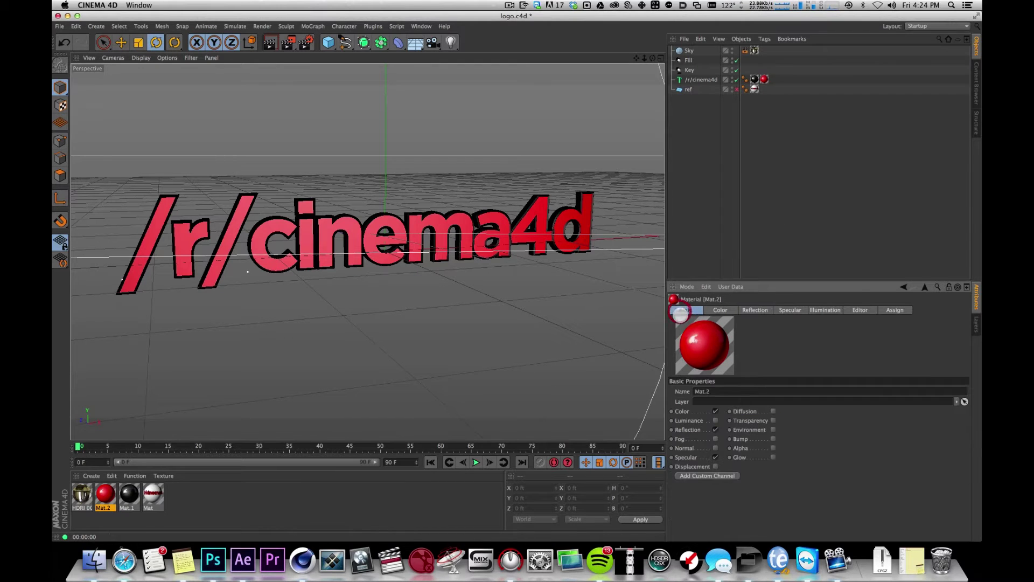
click(773, 438)
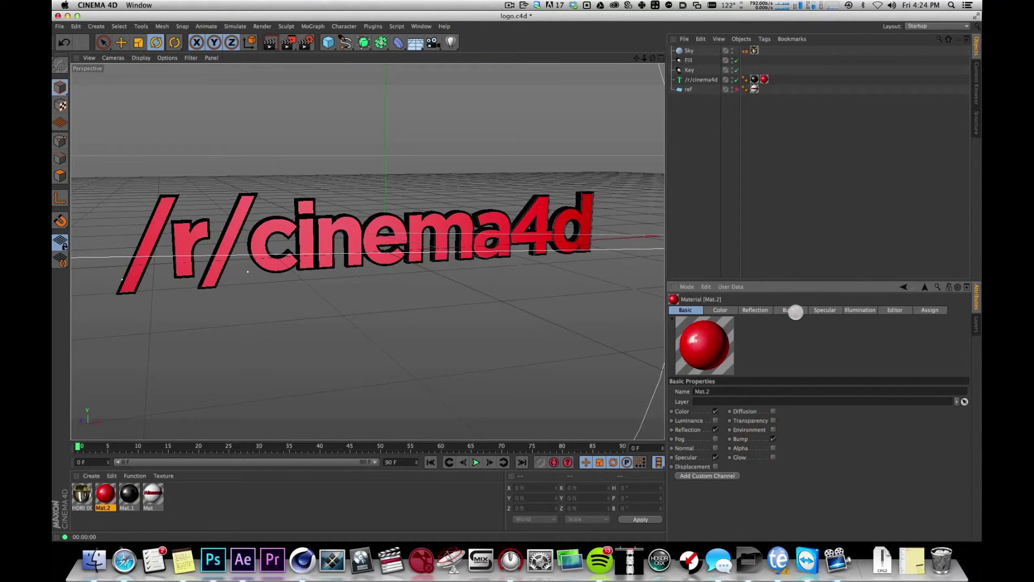
click(790, 310)
click(709, 414)
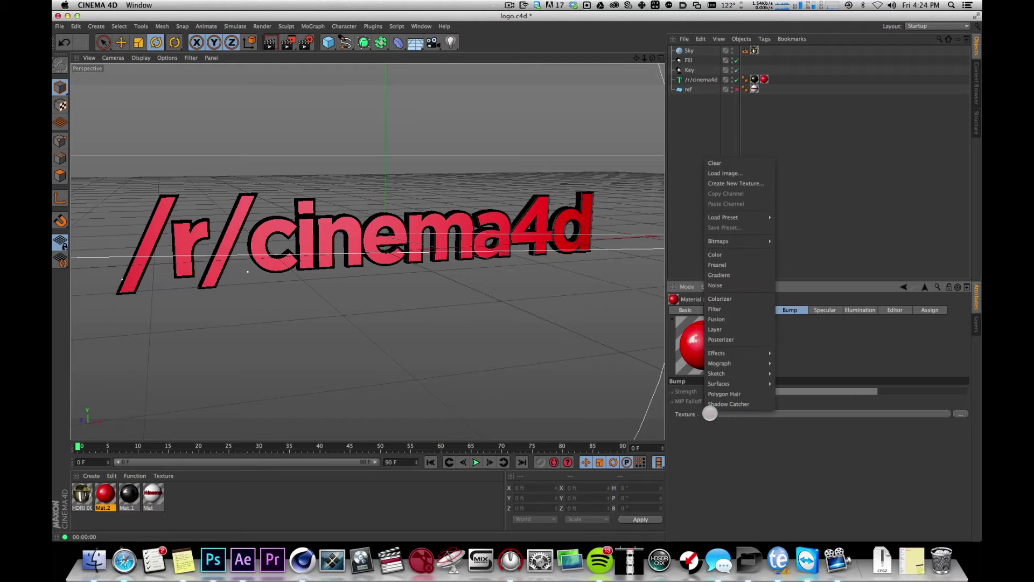
mouse_move(740, 382)
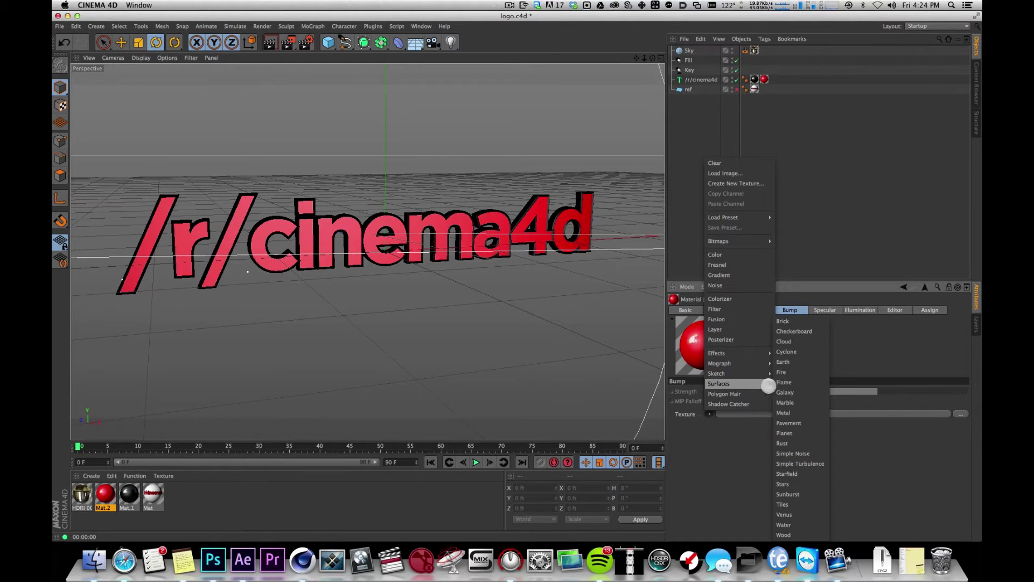
click(794, 412)
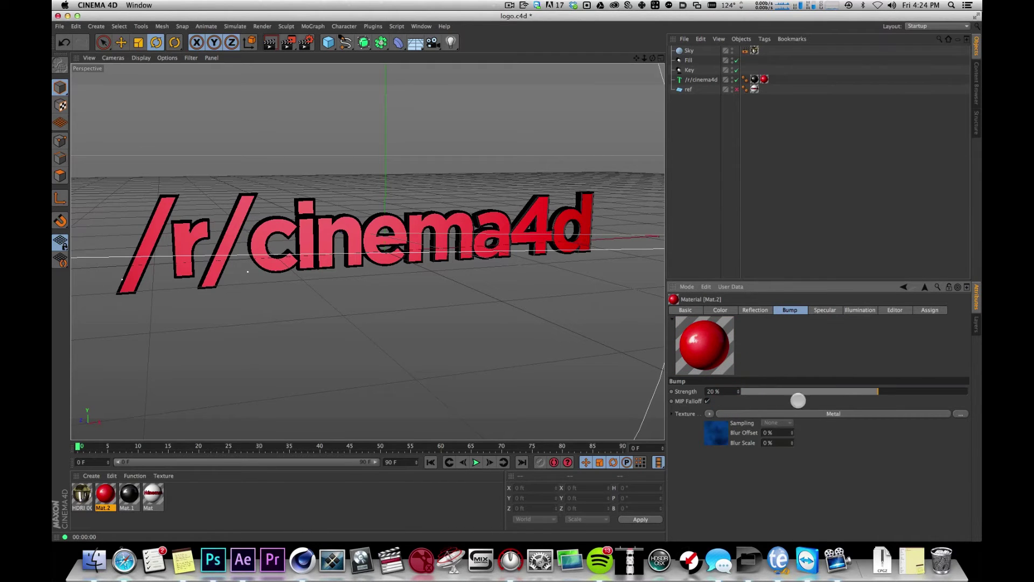
key(super+r)
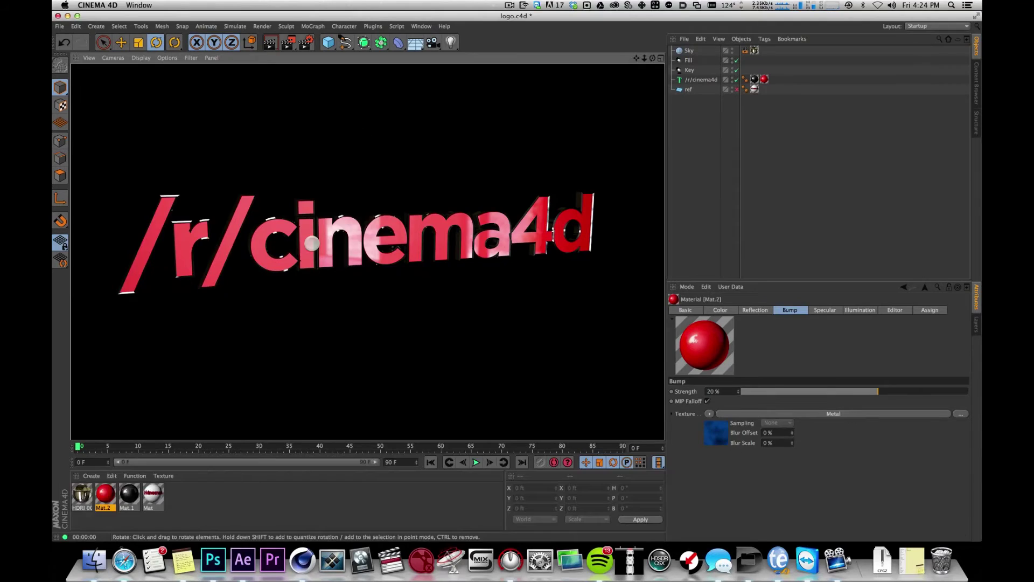
Step: Change the projection of the text's Mat.2 texture tag to Cubic and render the letters close up
key(2)
drag(312, 244, 380, 162)
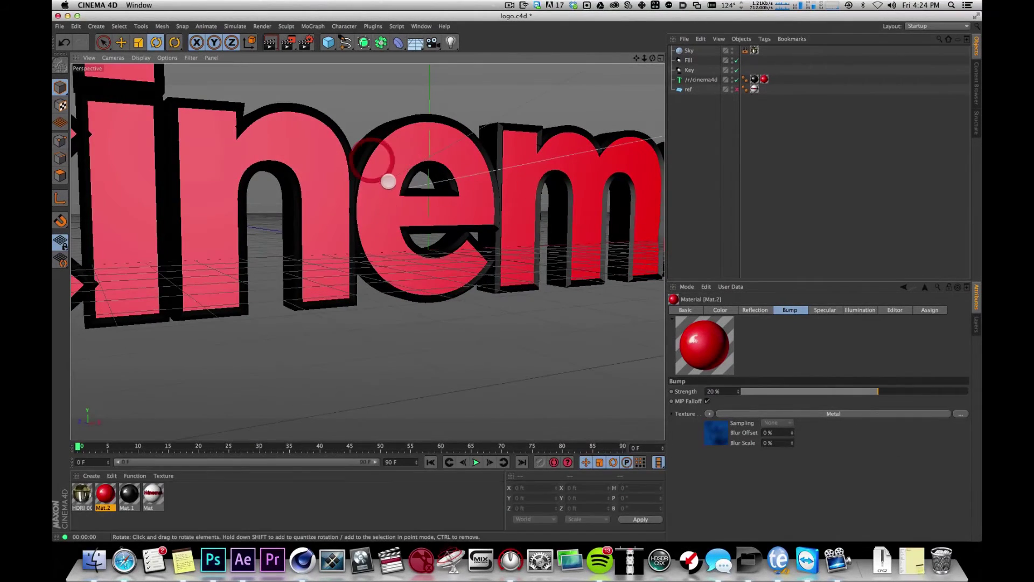
key(super+r)
key(2)
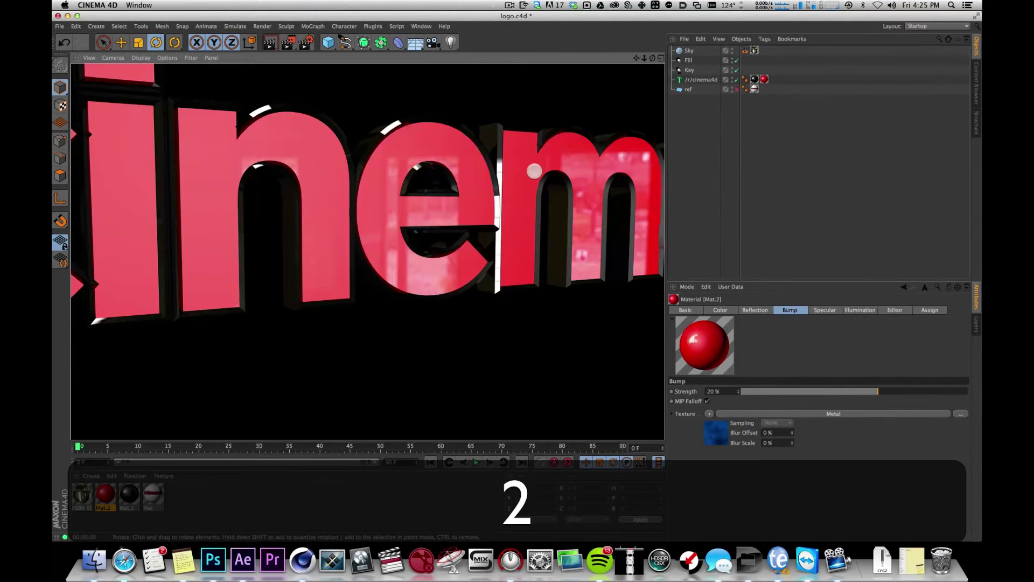
drag(533, 170, 764, 169)
click(767, 79)
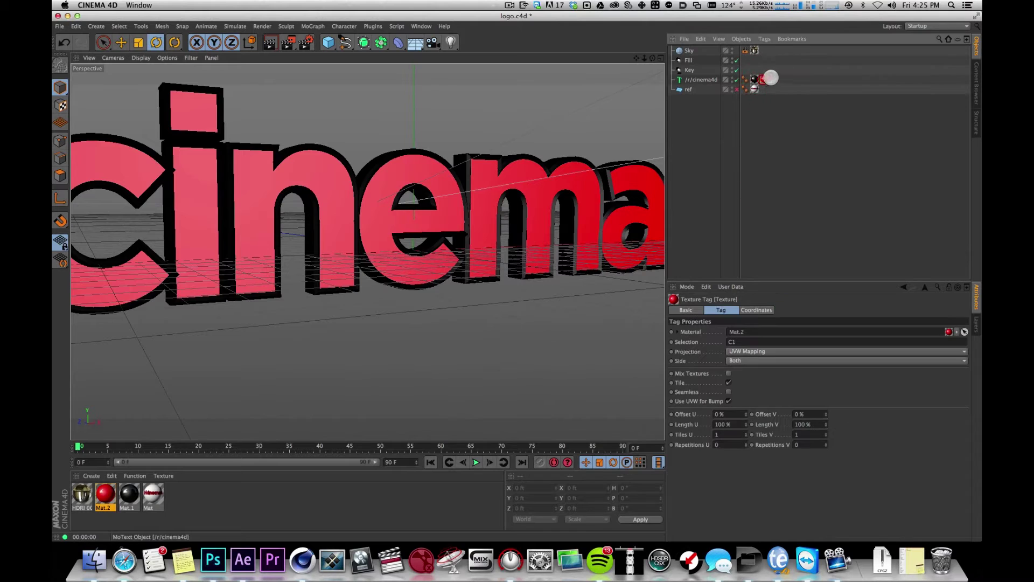
click(750, 352)
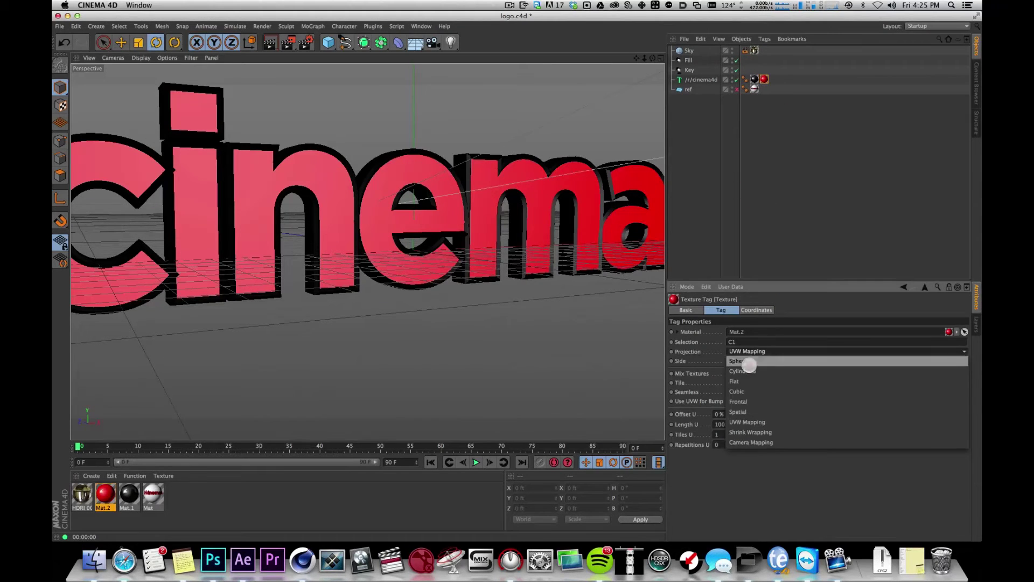
click(743, 389)
key(super+r)
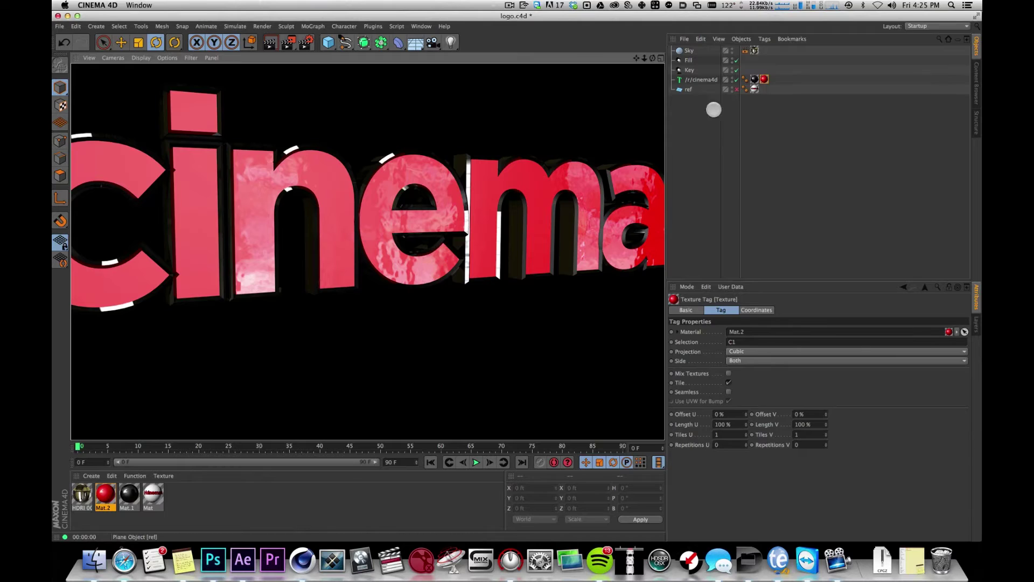
Step: Set the horizontal spacing of the /r/cinema4d MoText to -0.2 ft and render the view
click(736, 159)
click(695, 80)
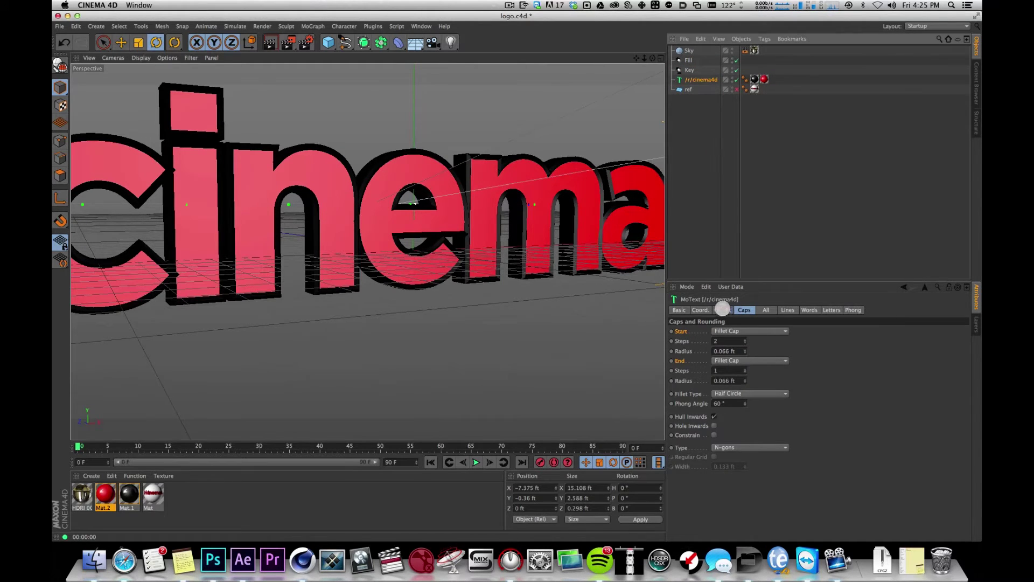
click(722, 310)
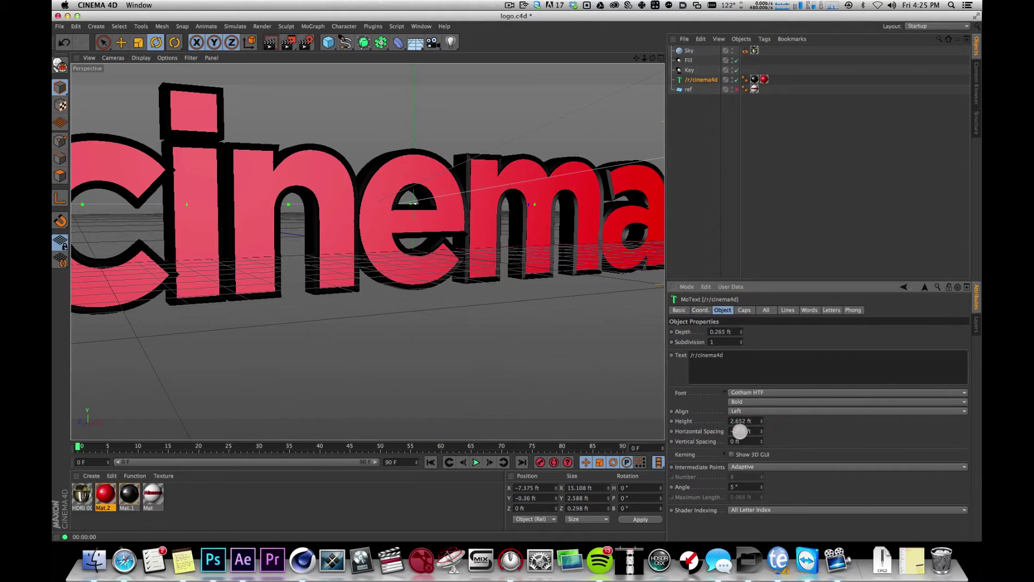
text(2)
key(Return)
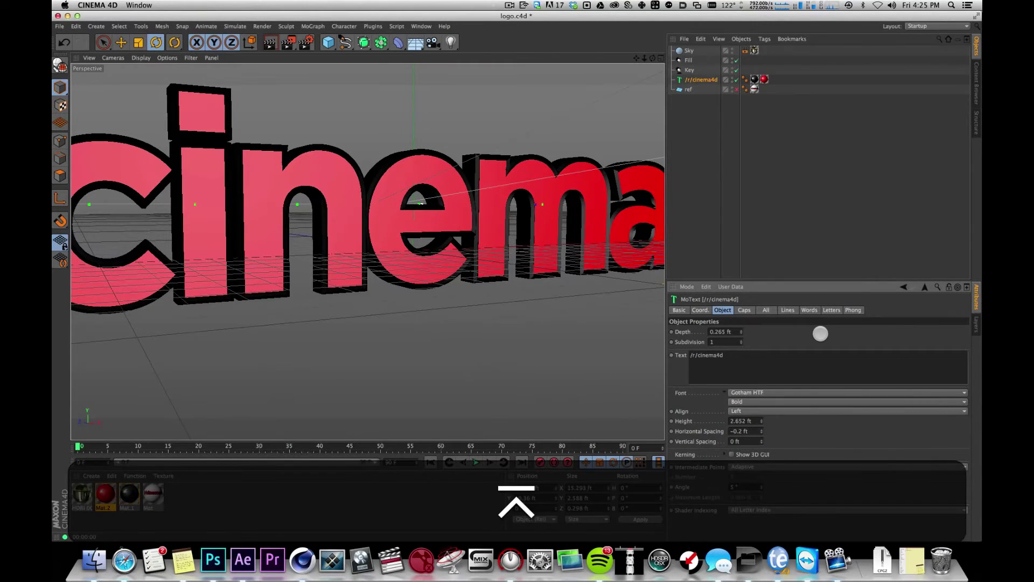
key(super+r)
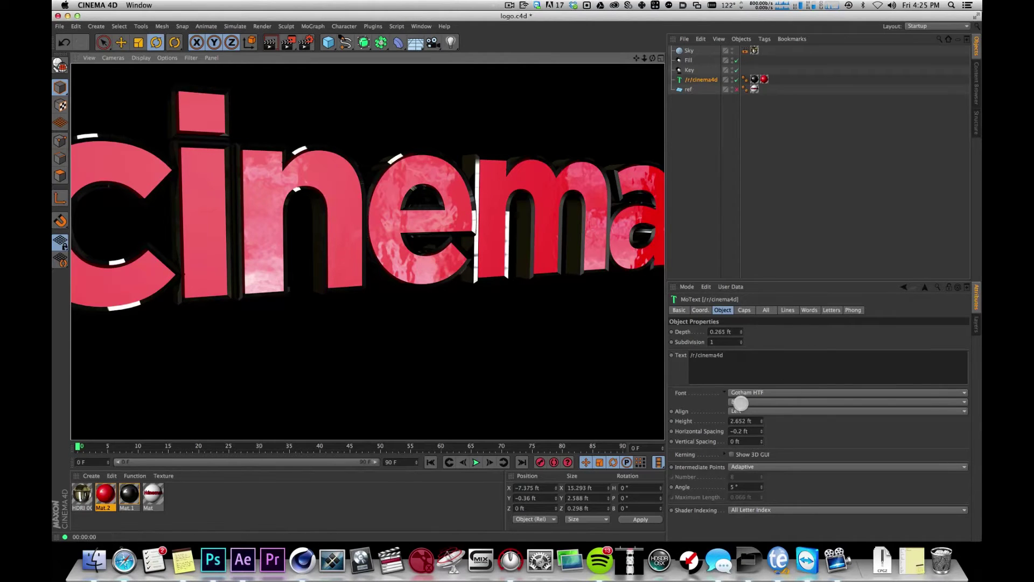
Step: Set the MoText's horizontal spacing to 0 ft and render the letters again
drag(748, 432, 604, 380)
text(0)
key(Return)
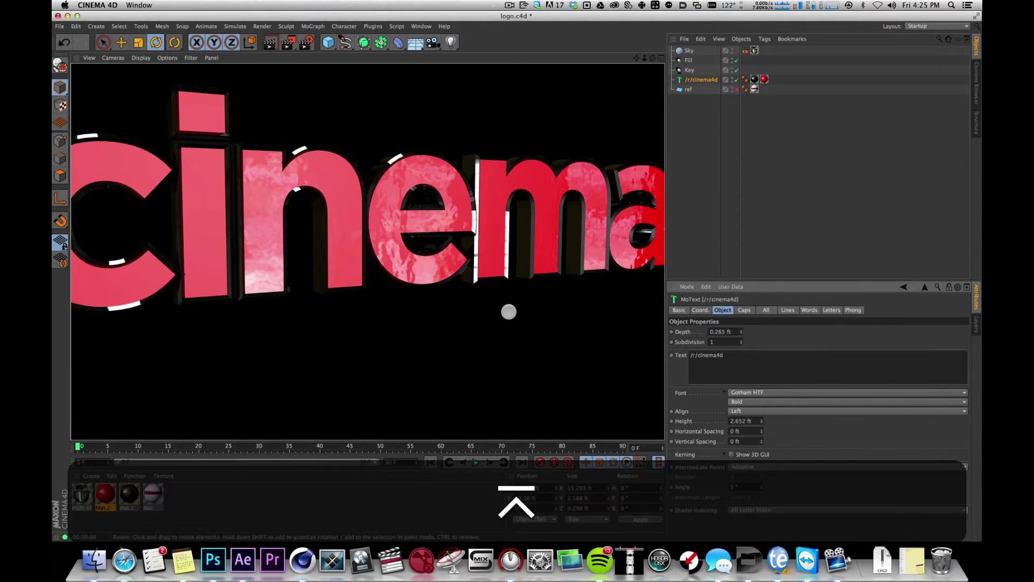
key(super+r)
key(2)
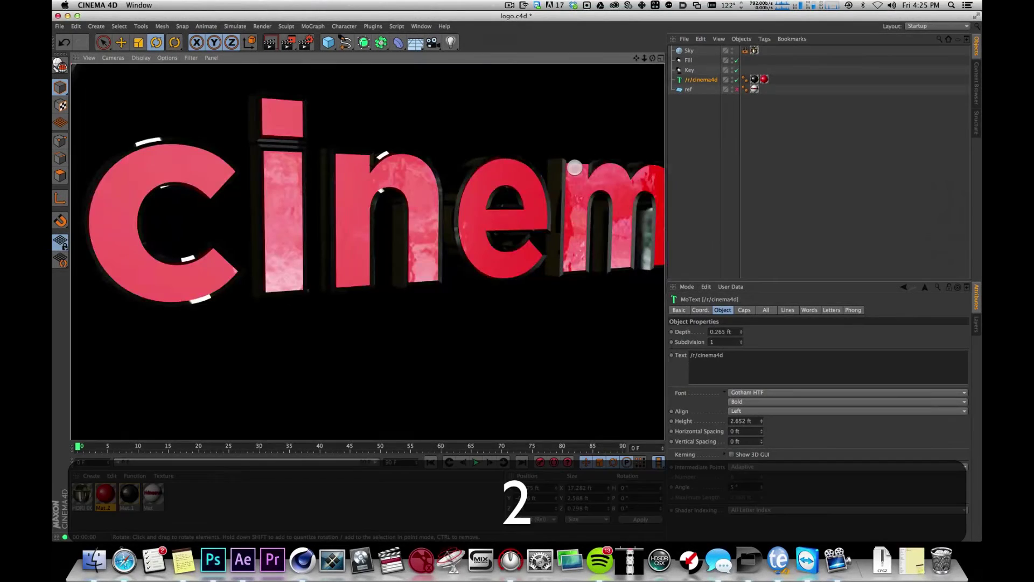
Step: Raise the bump strength of the red Mat.2 material to 100% and render the letters close up
drag(522, 230, 512, 213)
key(super+r)
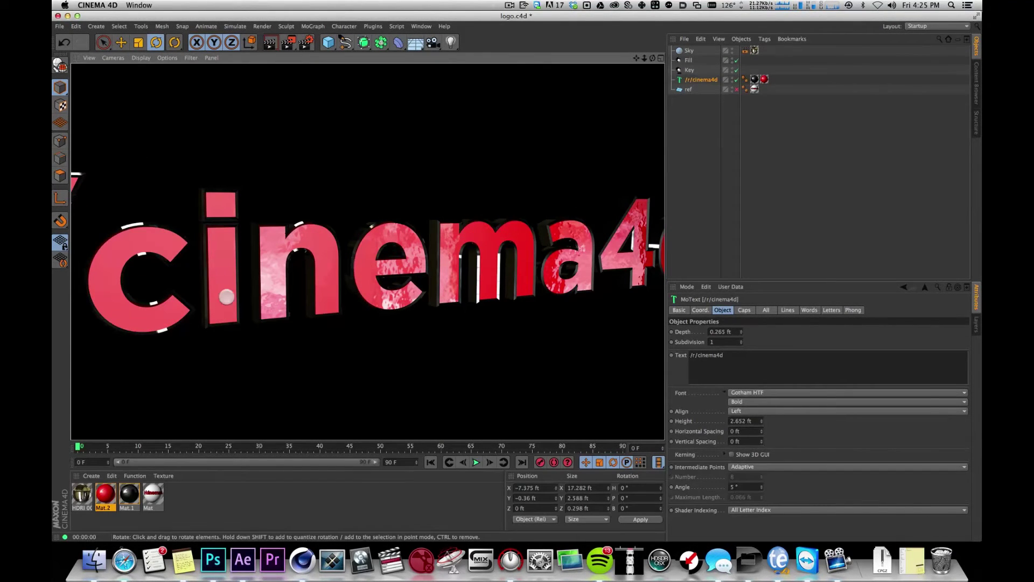
key(2)
mouse_move(483, 220)
mouse_down()
mouse_move(538, 250)
mouse_move(496, 182)
mouse_up()
click(102, 493)
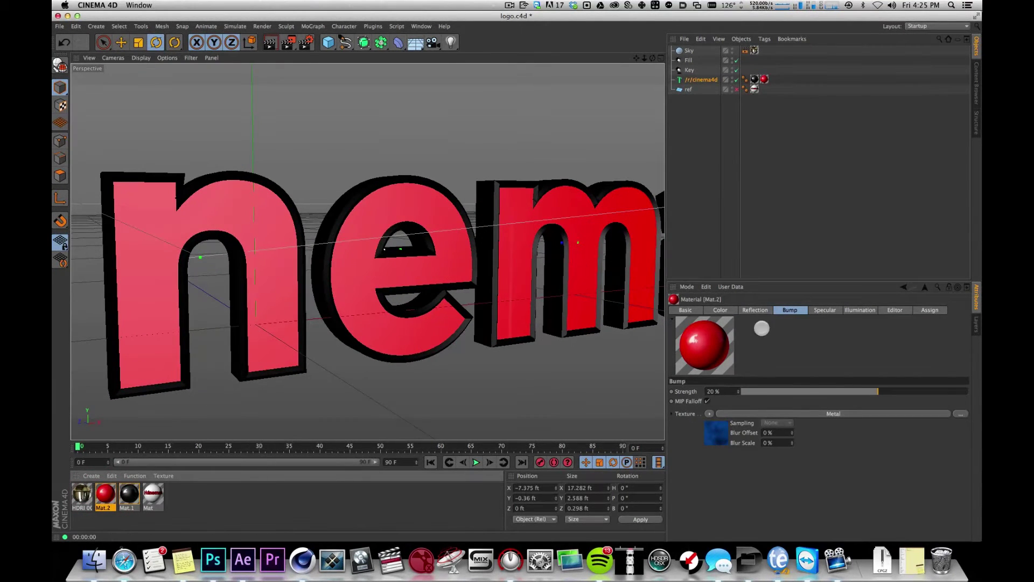
drag(879, 386, 966, 388)
key(super+r)
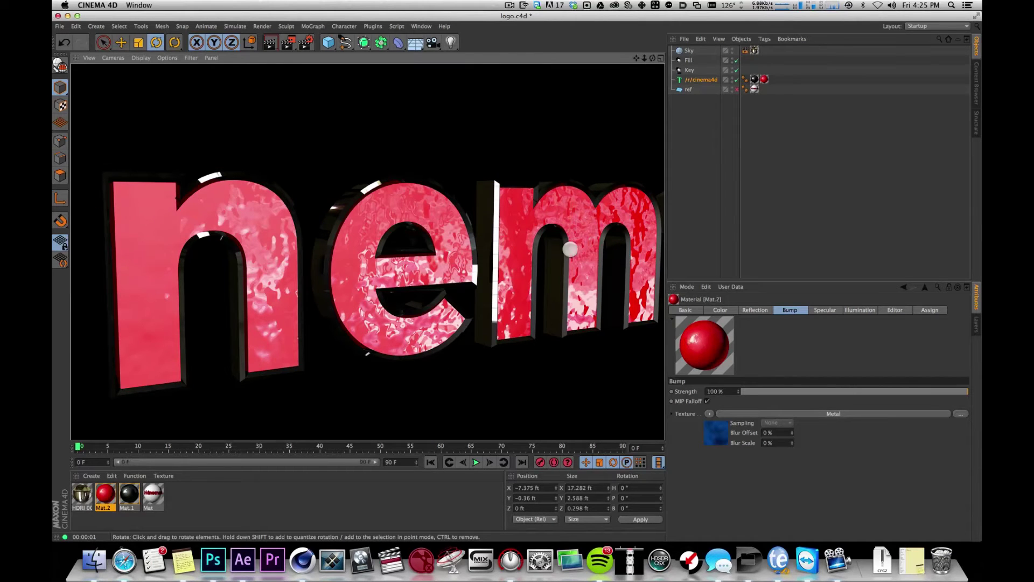
Step: Lower the Mat.2 bump strength to 5% and render the view
double_click(724, 392)
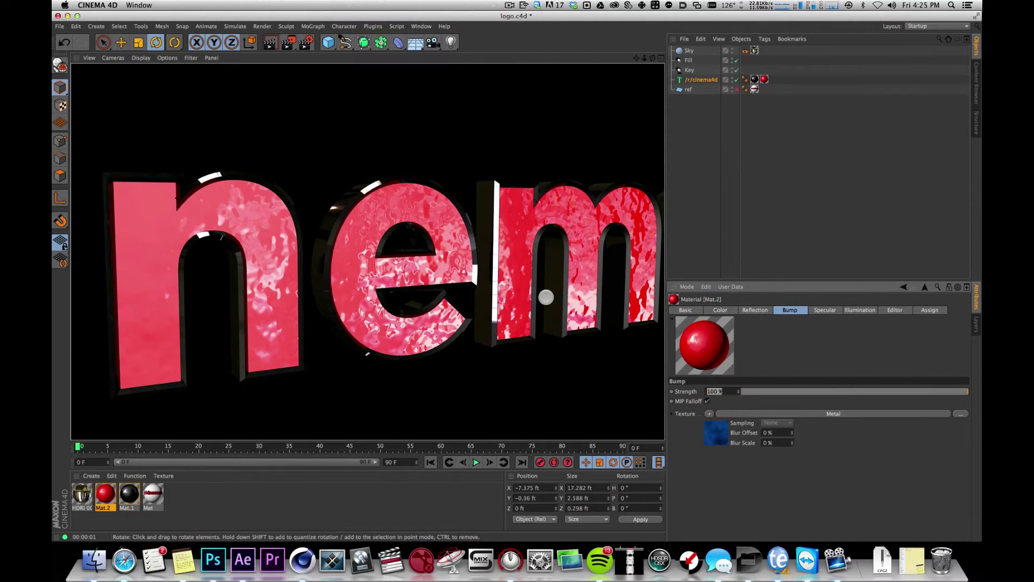
text(5)
key(Return)
key(super+r)
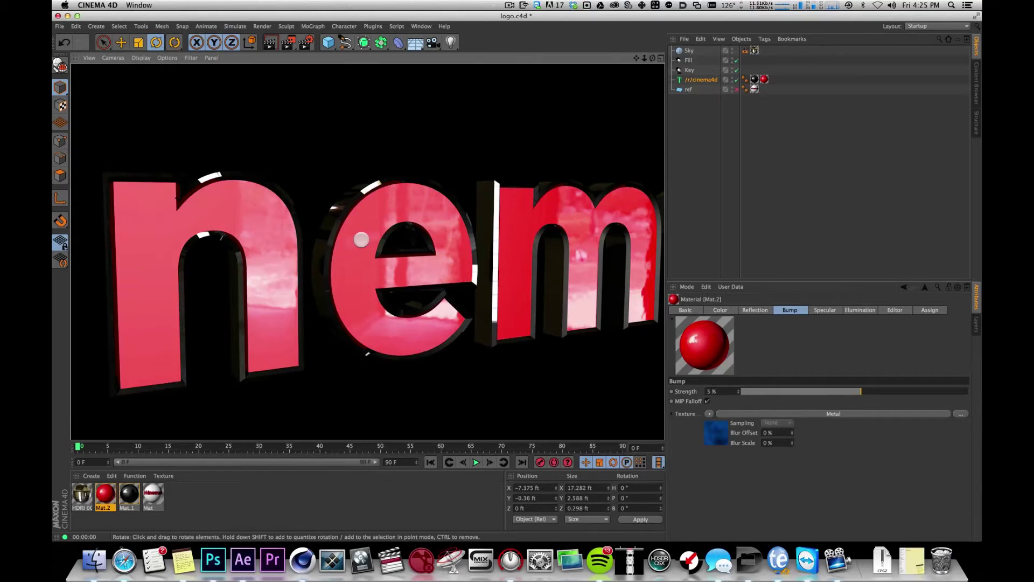
Step: Set the Mat.2 bump strength to 10% and render the letters again
text(10)
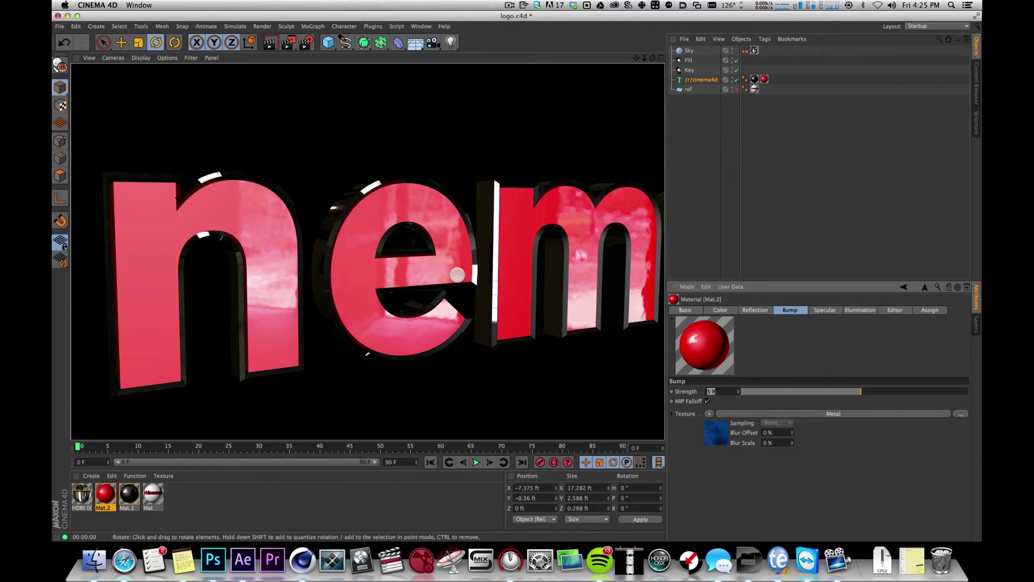
key(Return)
key(super+r)
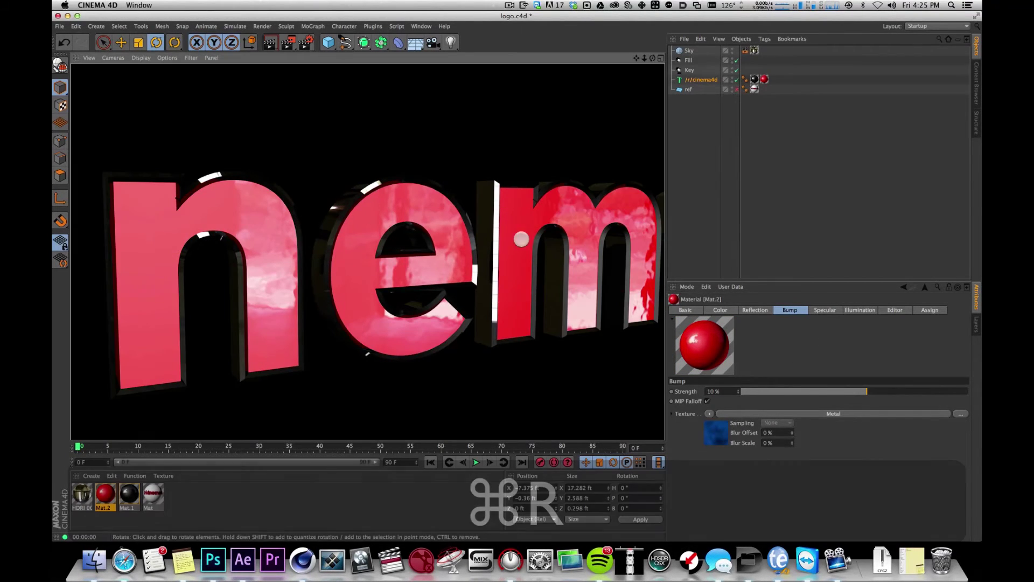
Step: Set the frequency of the Metal shader in Mat.2's bump texture to 2 and render the view
click(758, 79)
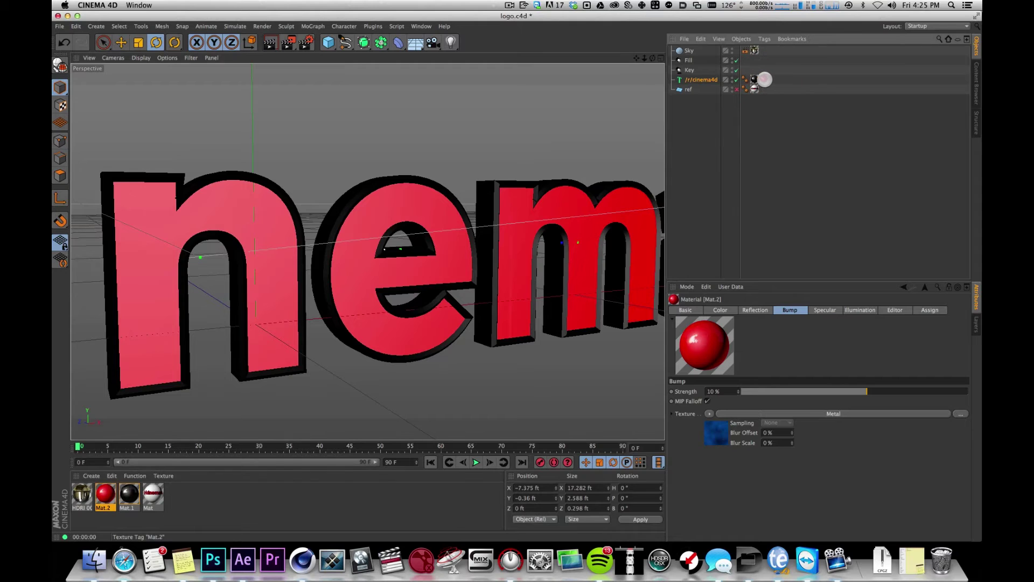
click(763, 78)
click(102, 503)
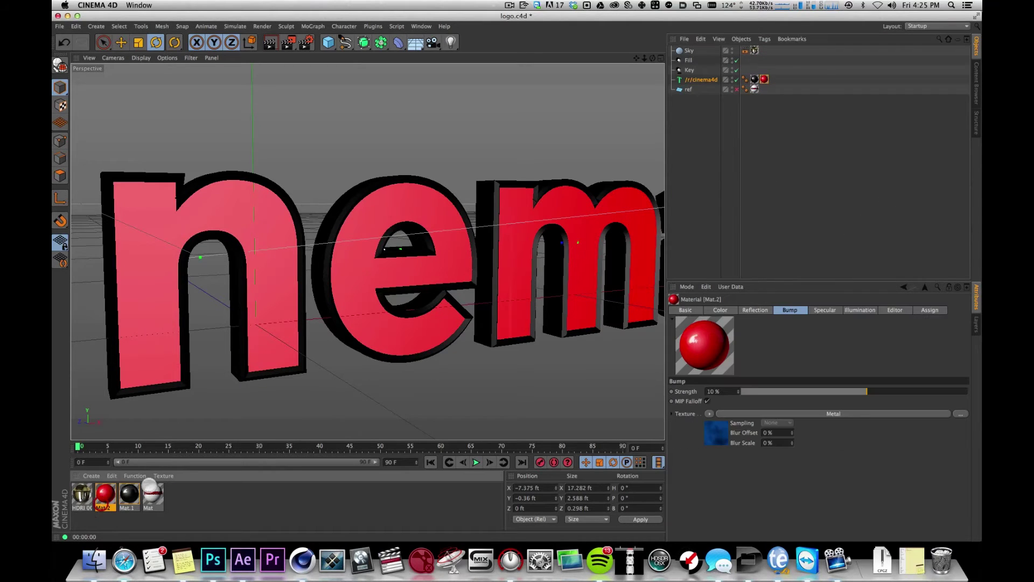
click(791, 305)
click(724, 434)
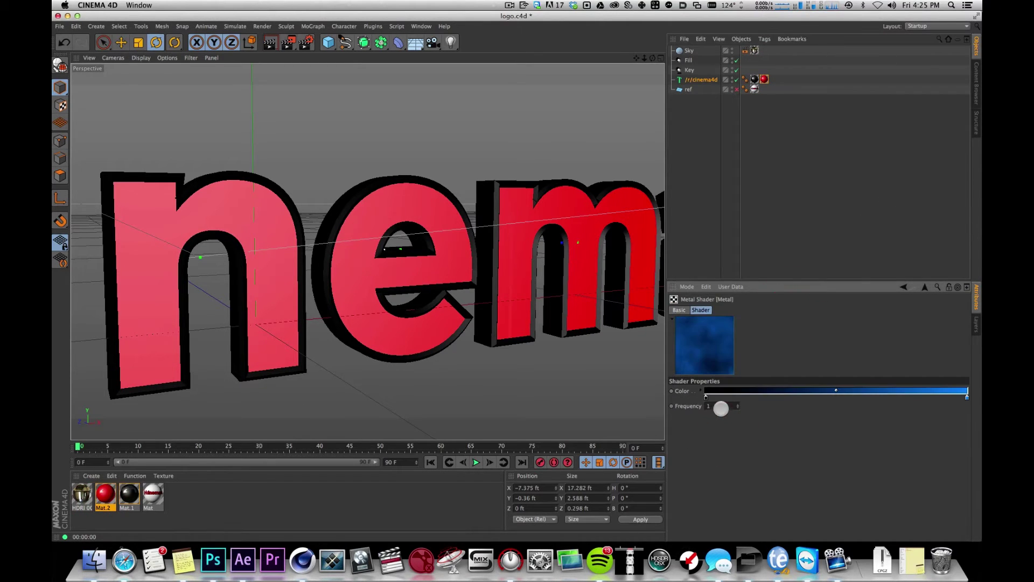
double_click(720, 408)
text(2)
key(Return)
key(super+r)
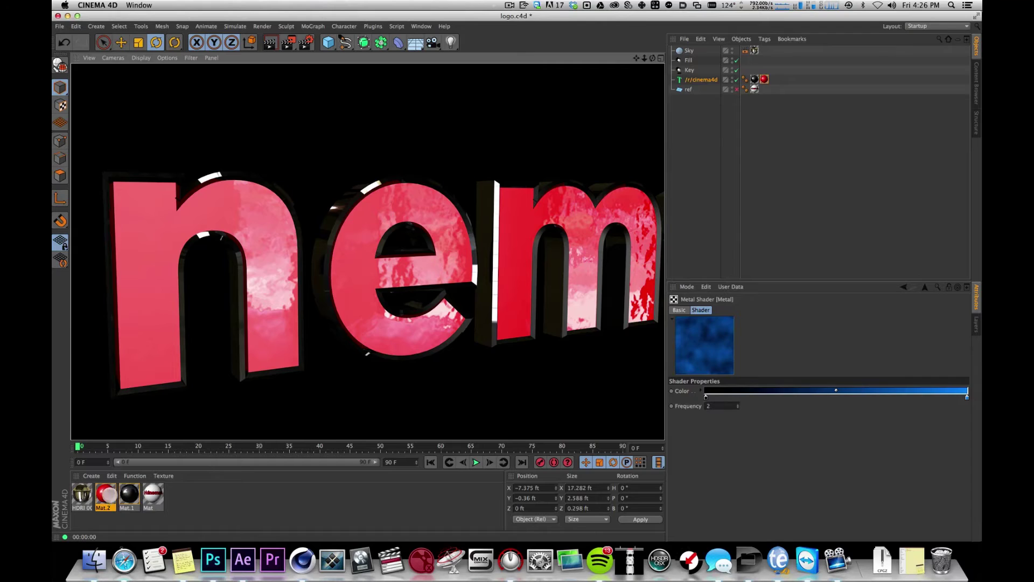
Step: Set the reflection blurriness of Mat.2 to 1% and render the view
click(106, 493)
click(756, 309)
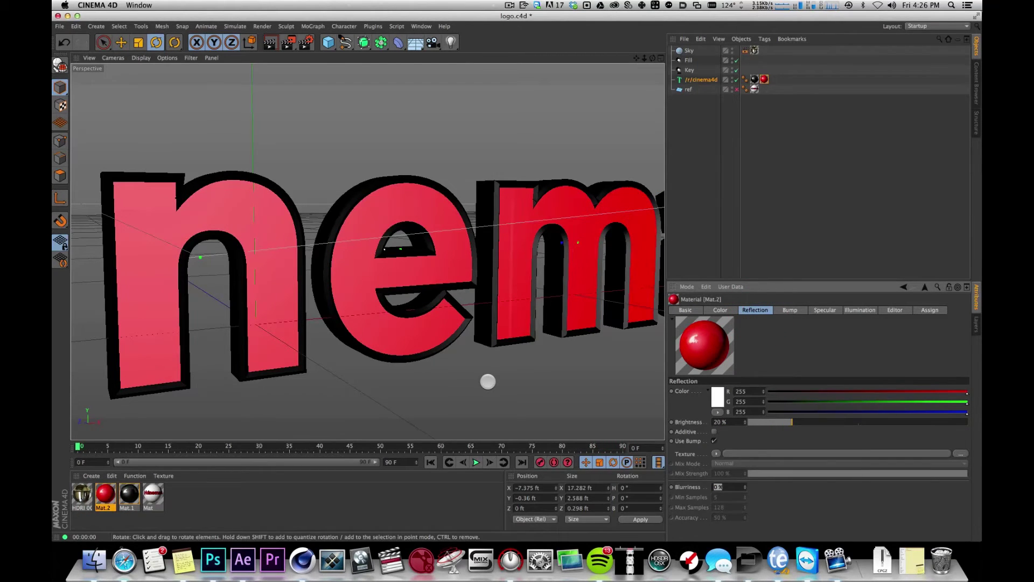
text(1)
key(Return)
key(super+r)
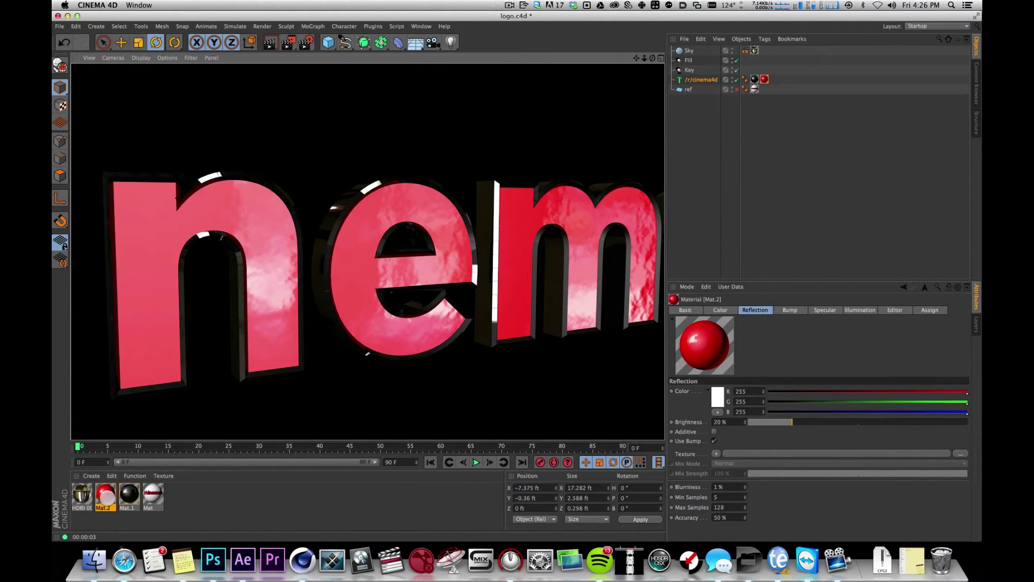
Step: Reduce Mat.2's specular width to 18% and height to 17%, and render the letters
click(105, 493)
click(825, 310)
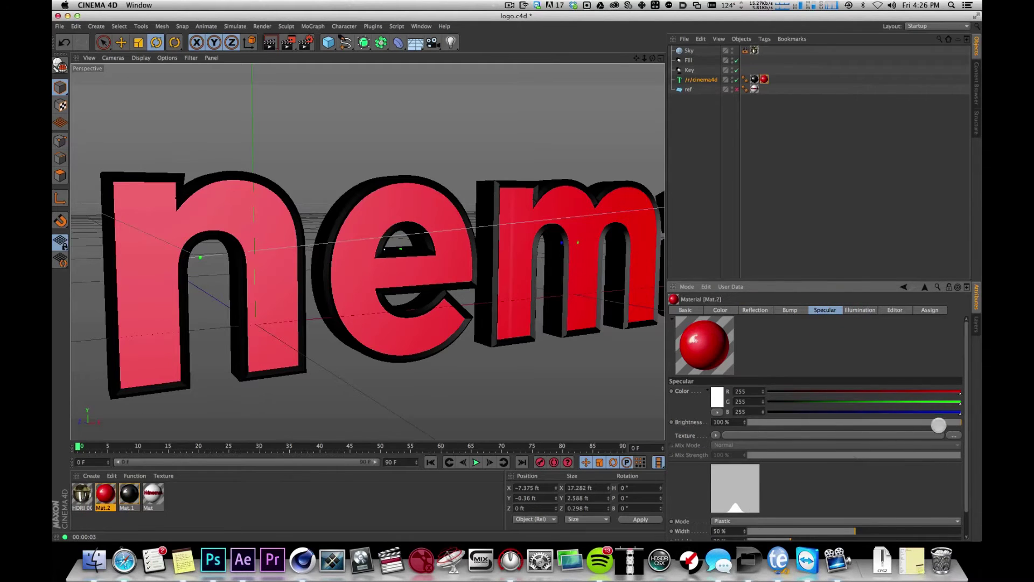
scroll(964, 398, down, 1)
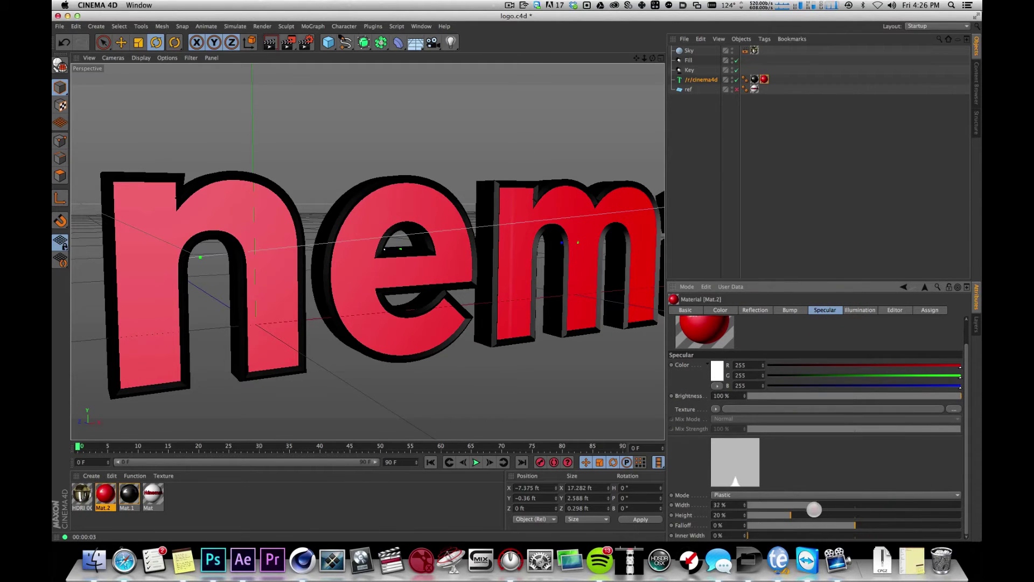
drag(813, 509, 785, 505)
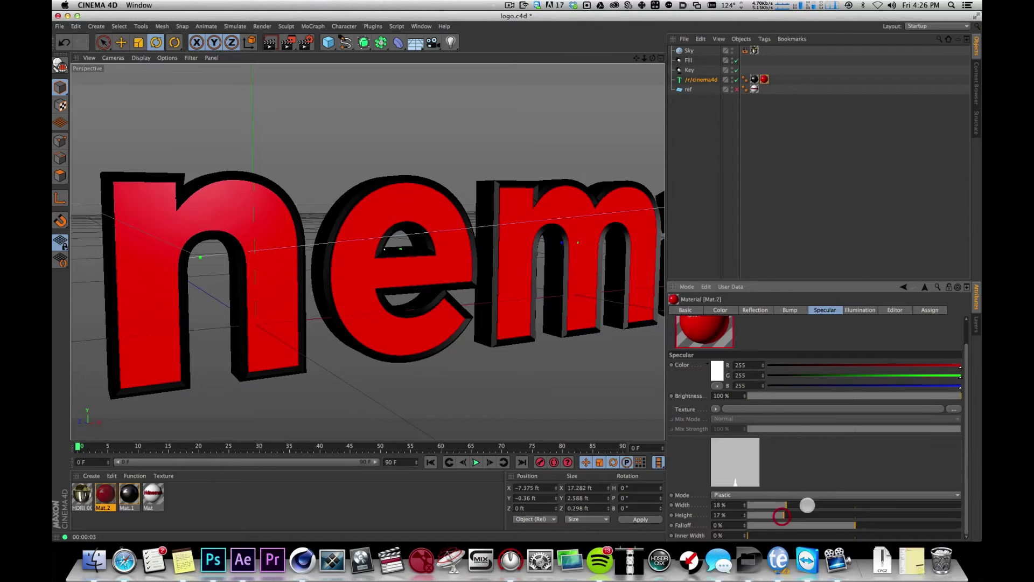
key(super+r)
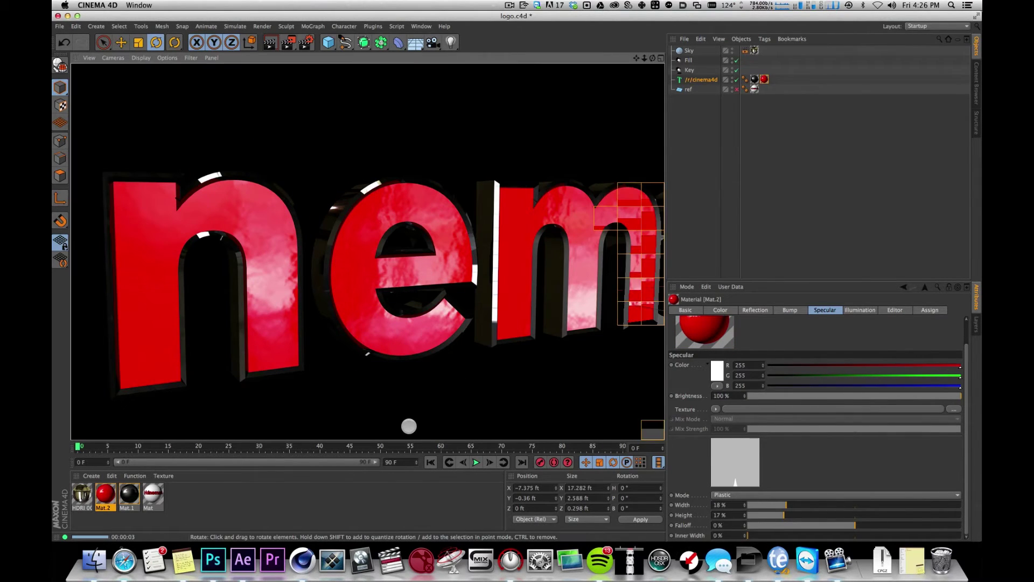
Step: Start an interactive render region and enlarge it across the full view width so it covers the whole /r/cinema4d text
key(2)
drag(538, 203, 324, 250)
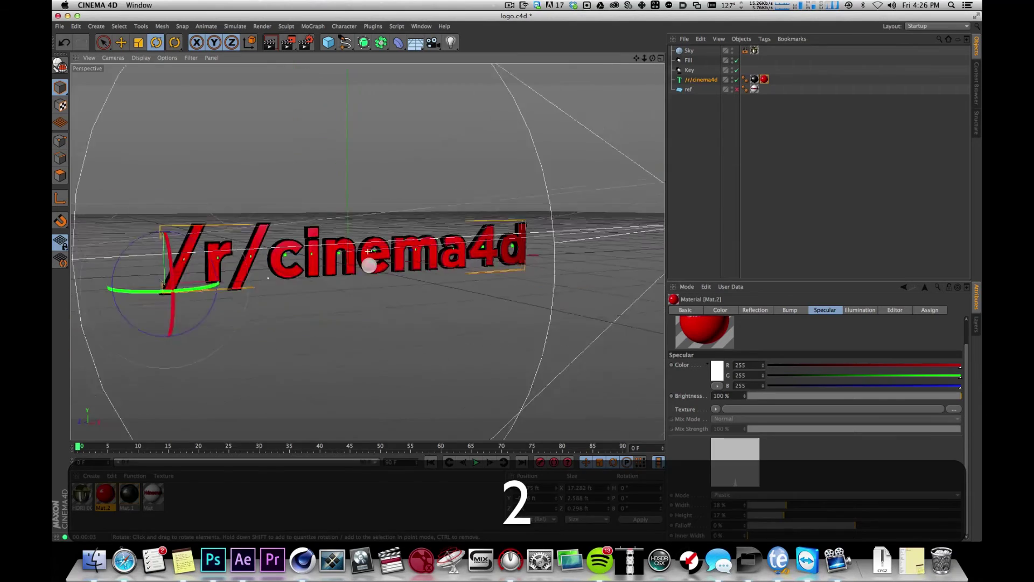
key(1)
click(251, 505)
key(alt+r)
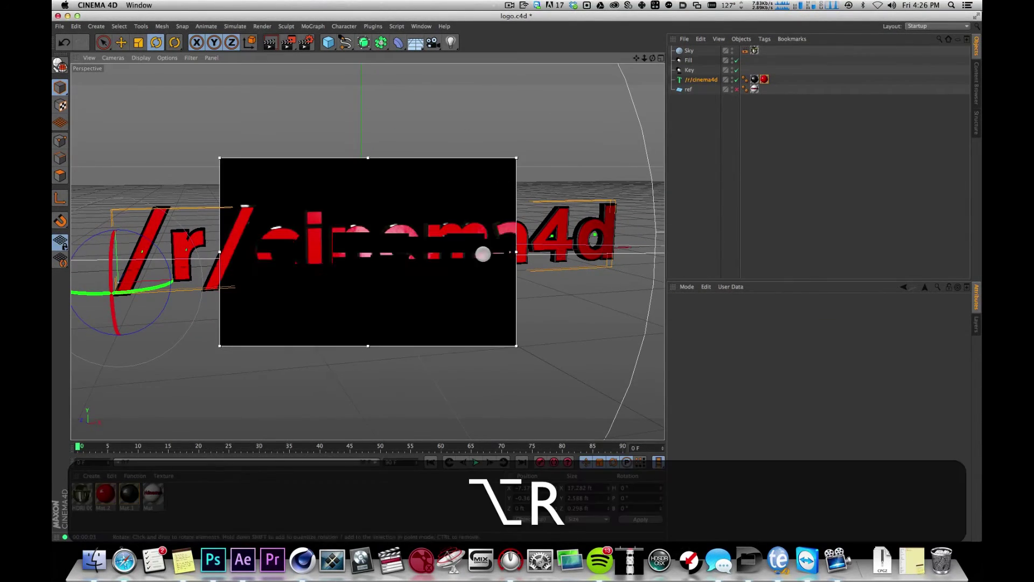
drag(218, 259, 69, 251)
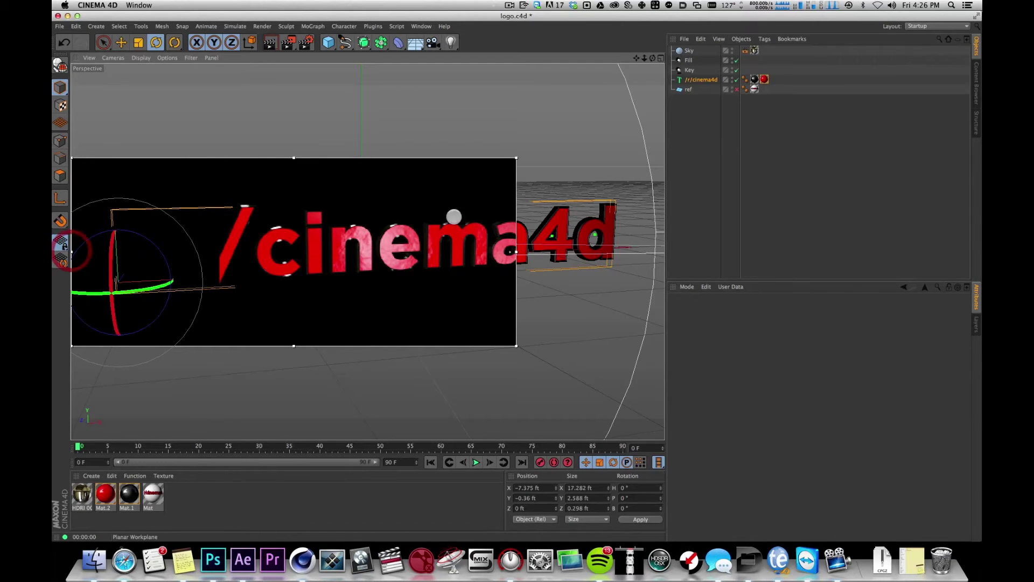
drag(517, 251, 683, 251)
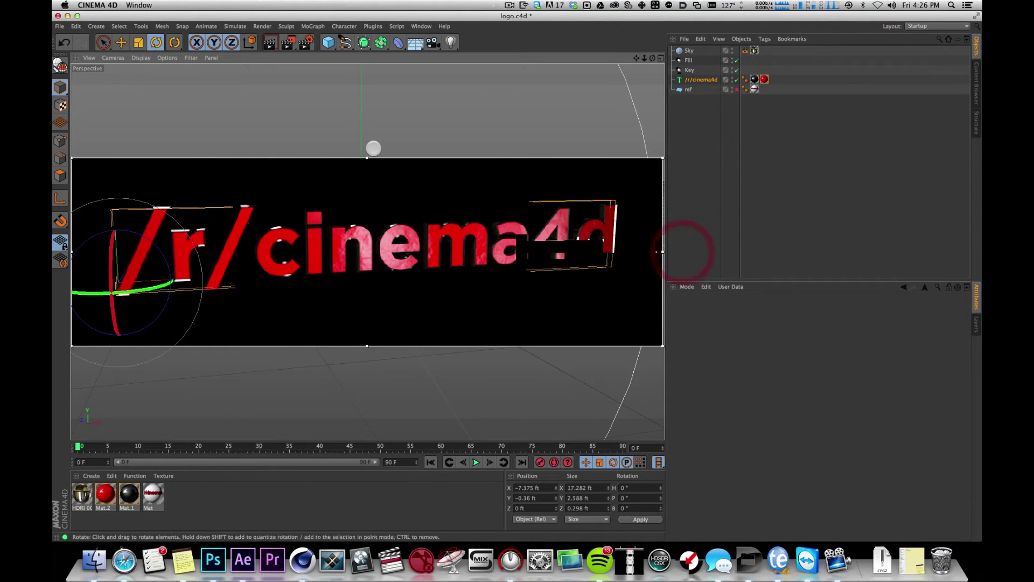
drag(374, 157, 380, 104)
drag(366, 345, 354, 420)
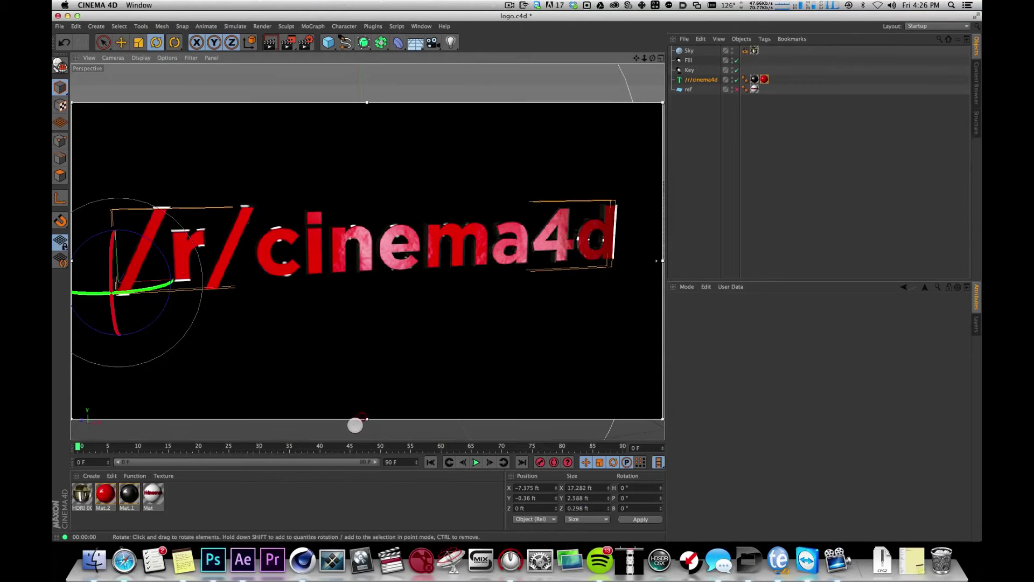
Step: Add a spot light, move it in front of the text to about Z -10.6 ft, and rotate its pitch to -80°
drag(451, 43, 551, 55)
click(657, 58)
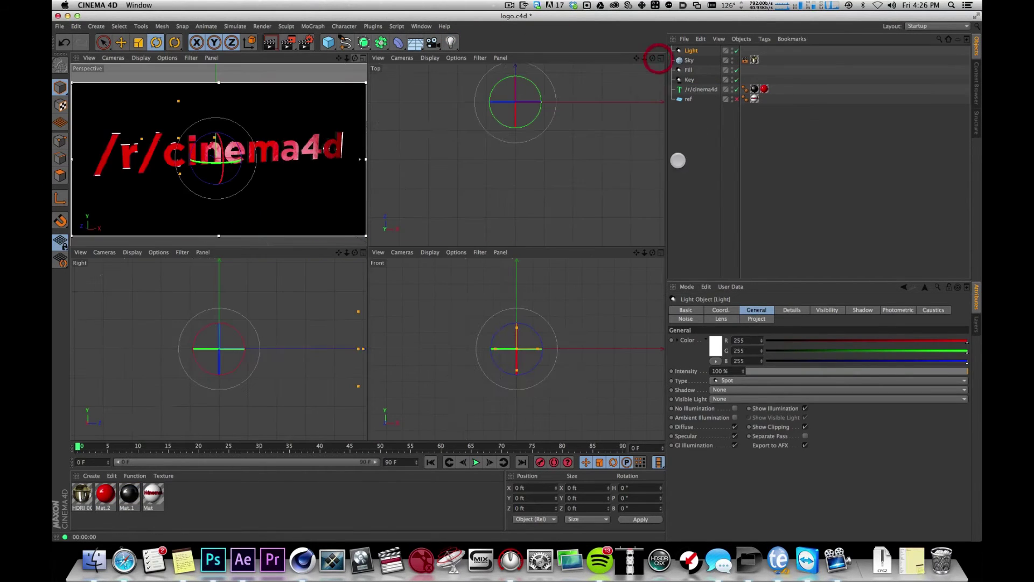
key(e)
drag(514, 77, 542, 101)
key(r)
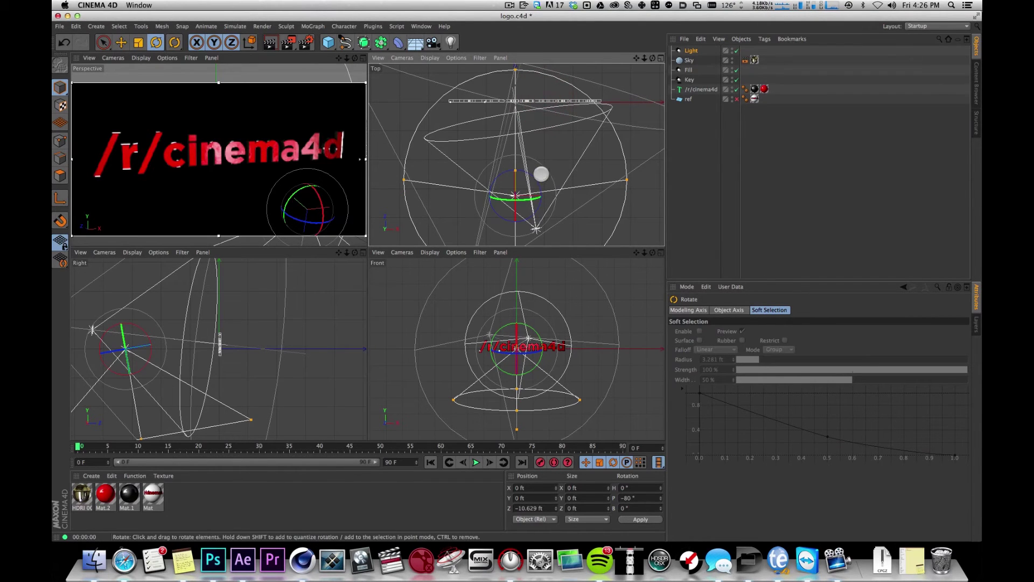
Step: Move the new spot light above the text to about Y 13.3 ft and Z -2.3 ft, and return to the full perspective view
key(e)
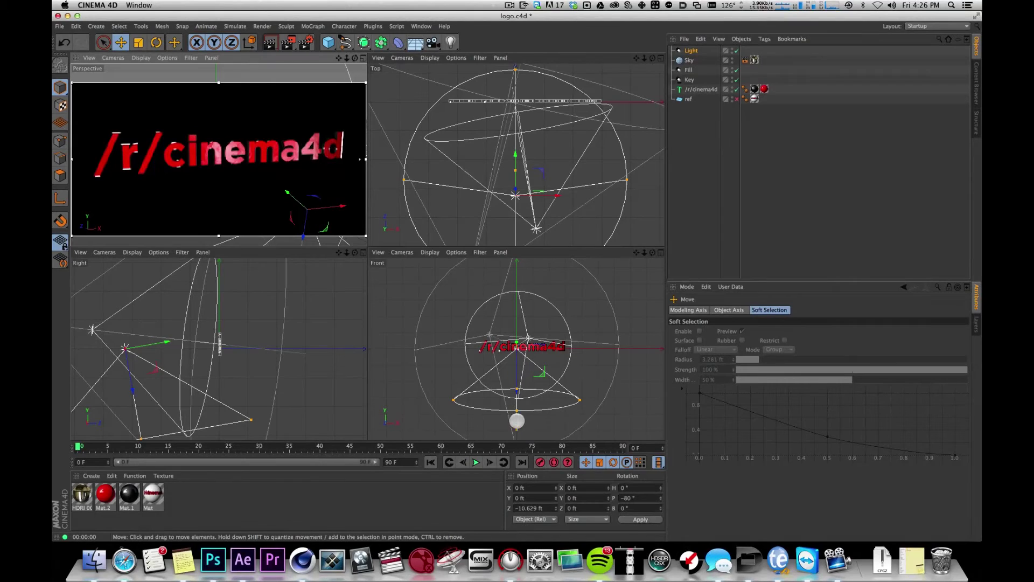
key(2)
drag(167, 347, 256, 367)
key(1)
click(362, 253)
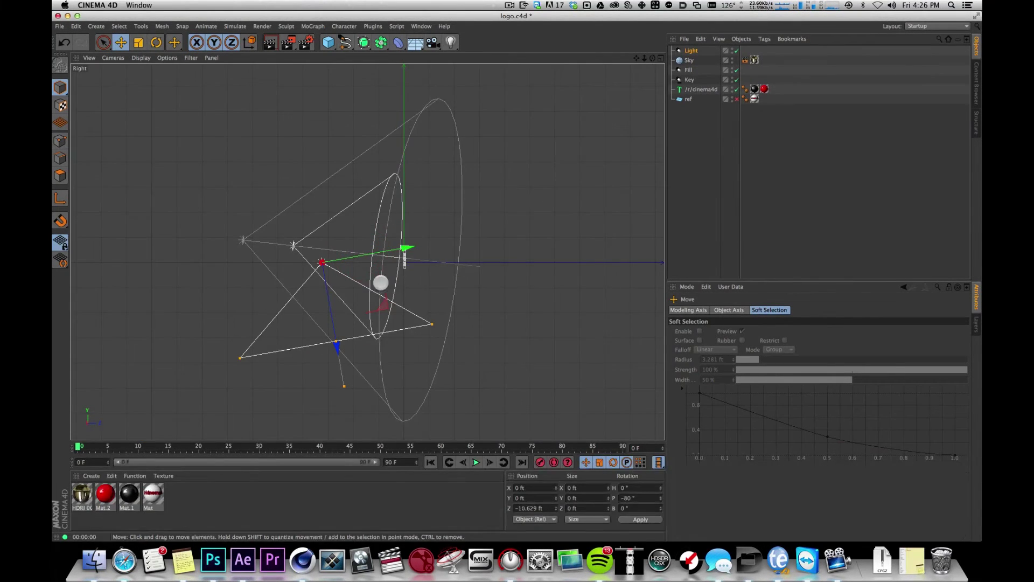
key(2)
drag(381, 282, 414, 178)
drag(307, 351, 485, 106)
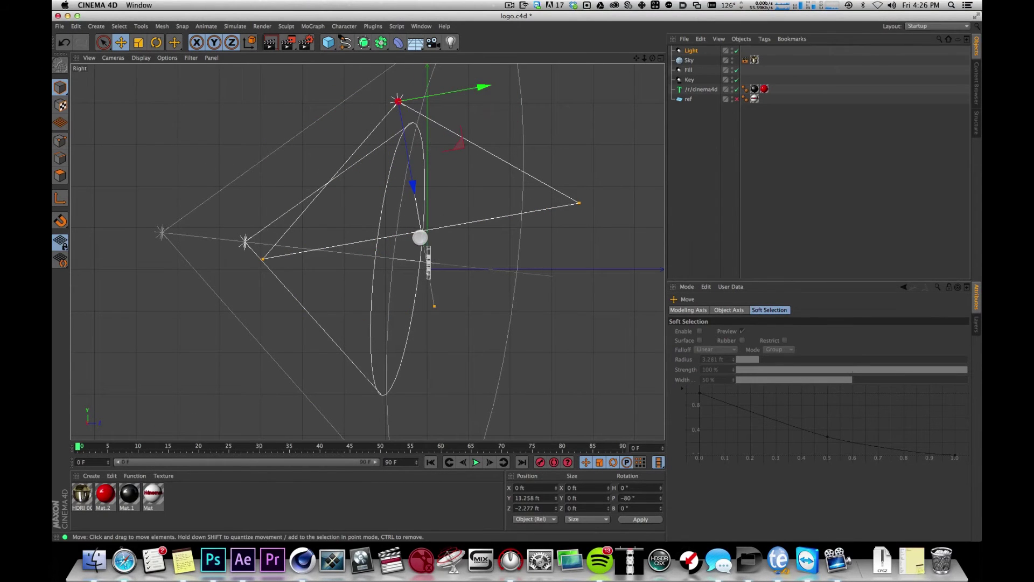
drag(422, 231, 436, 289)
click(661, 58)
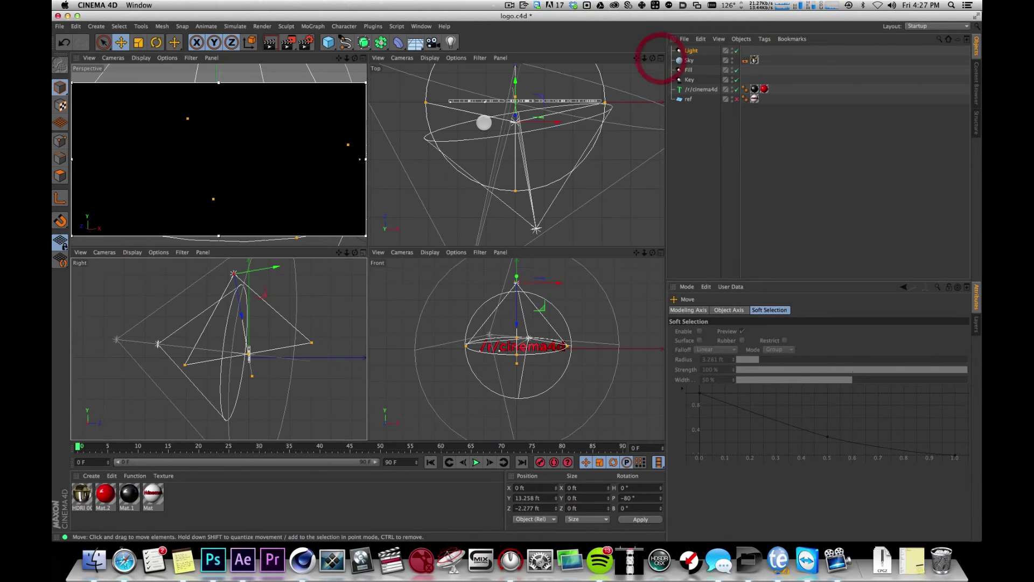
click(360, 59)
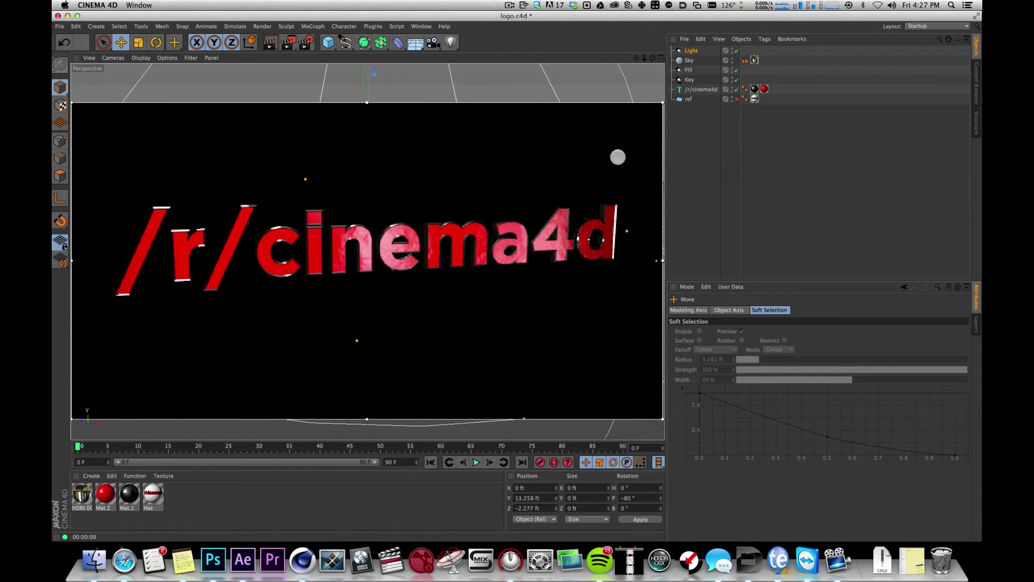
Step: Rename the new spot light as Spec
click(697, 50)
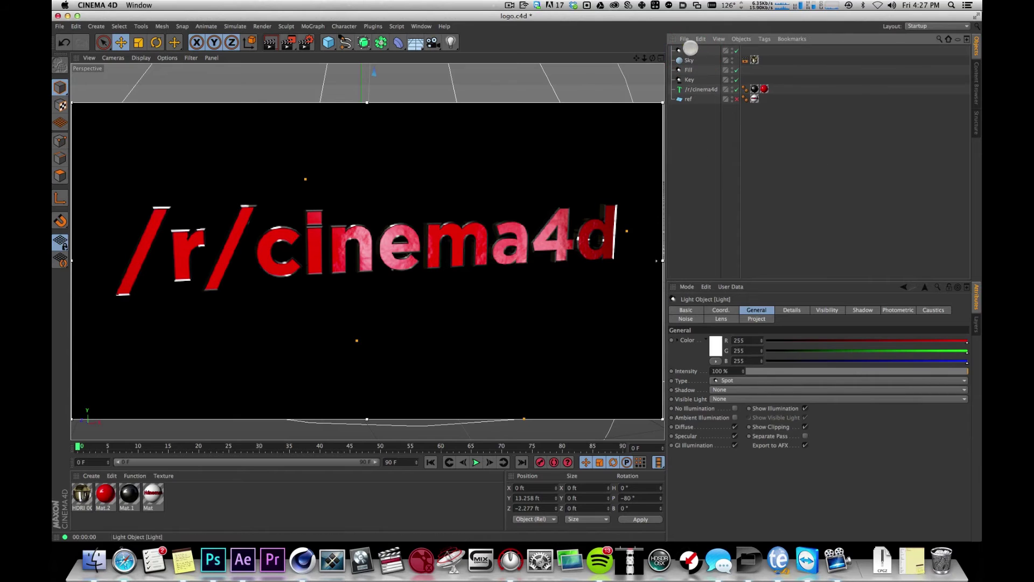
double_click(691, 50)
text(s)
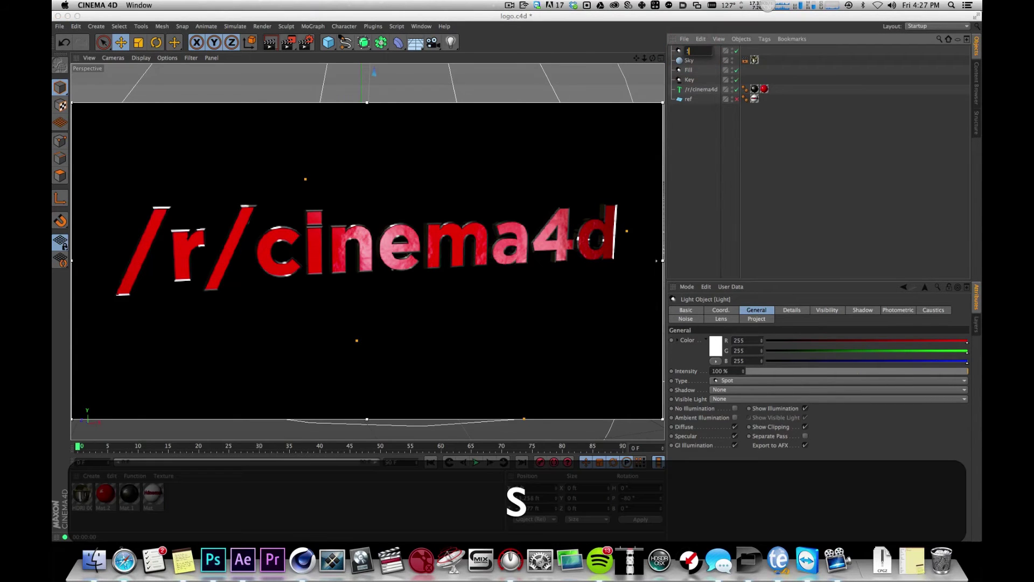
text(pec)
key(Return)
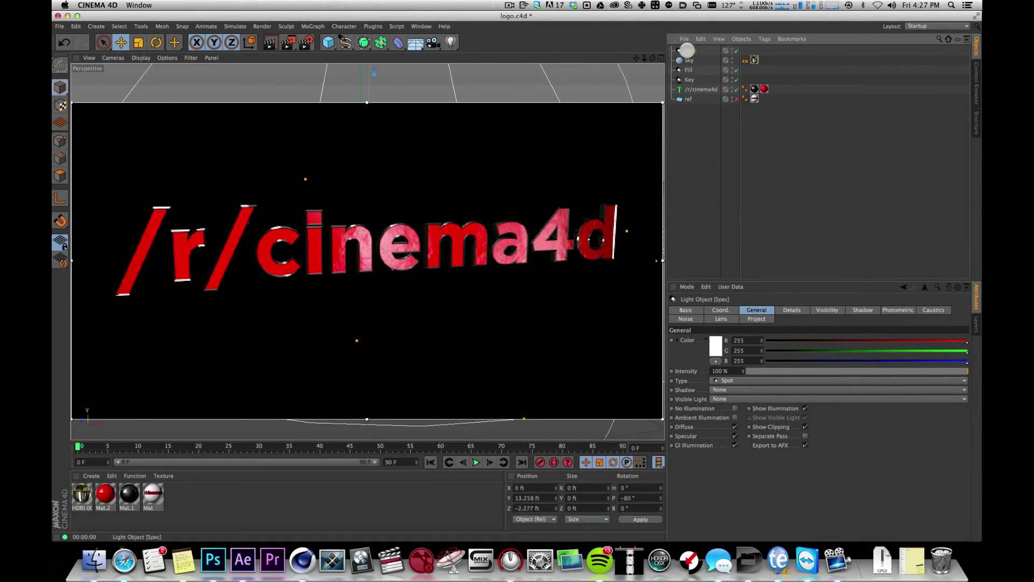
Step: Set the intensity of the Spec light to 300%
click(686, 49)
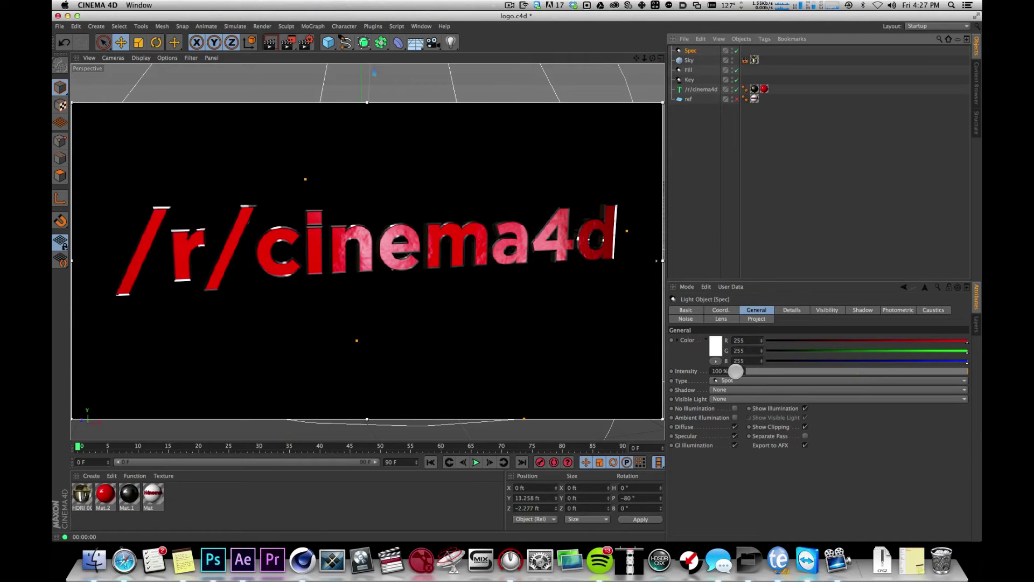
click(735, 371)
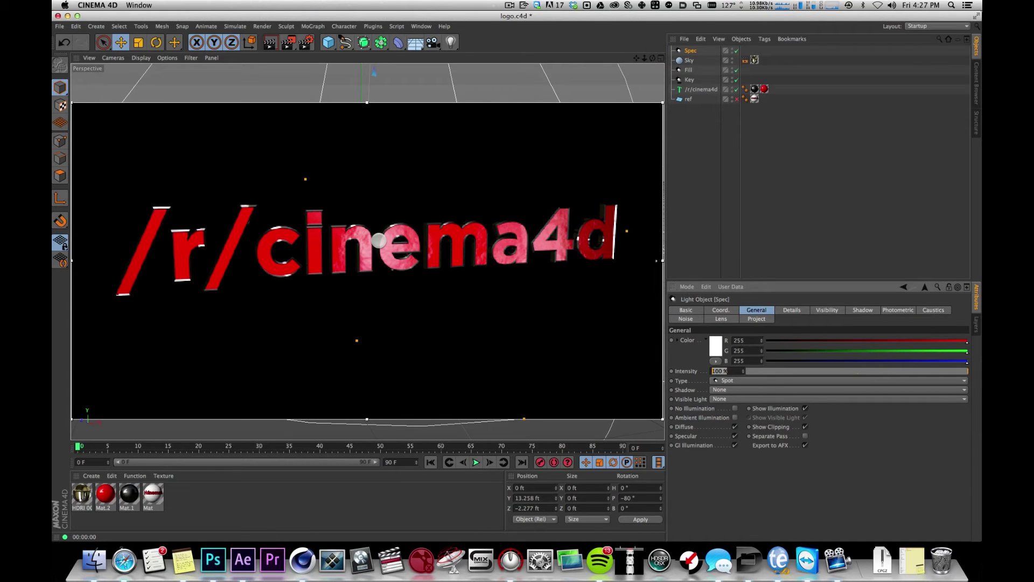
text(30)
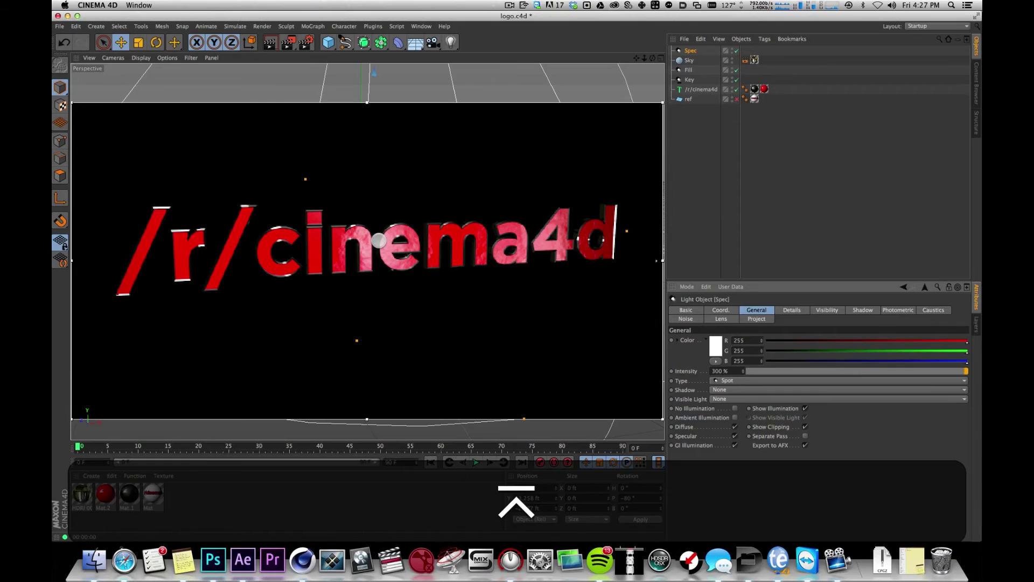
Step: Disable the diffuse contribution of the Spec light
alt+drag(451, 188, 399, 145)
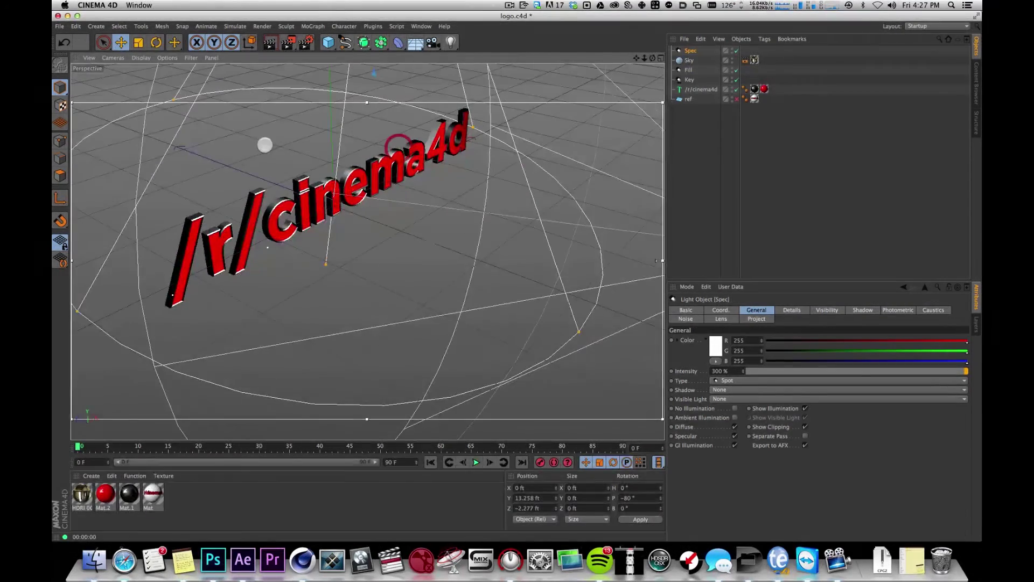
key(1)
drag(296, 176, 528, 148)
key(2)
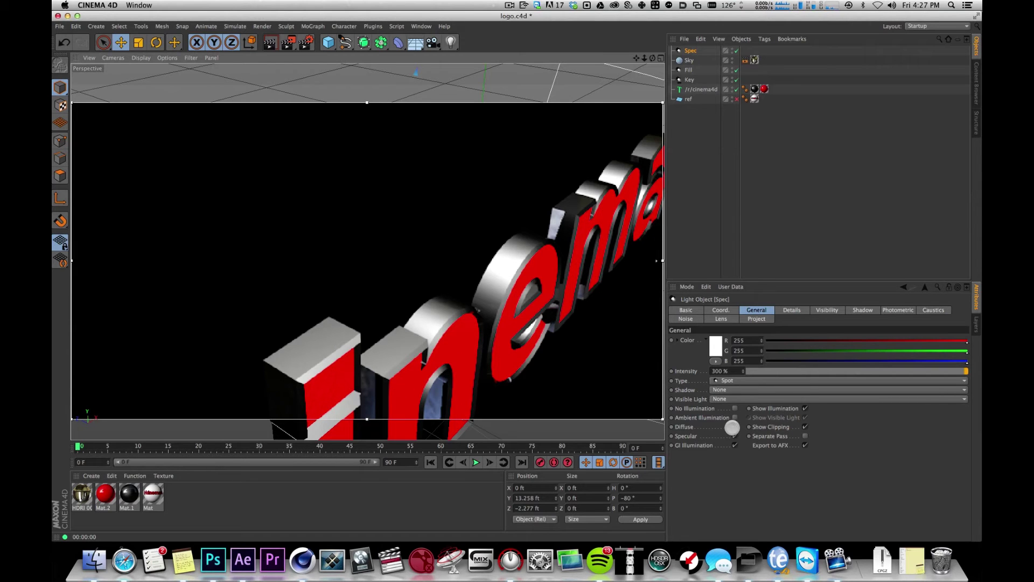
click(683, 426)
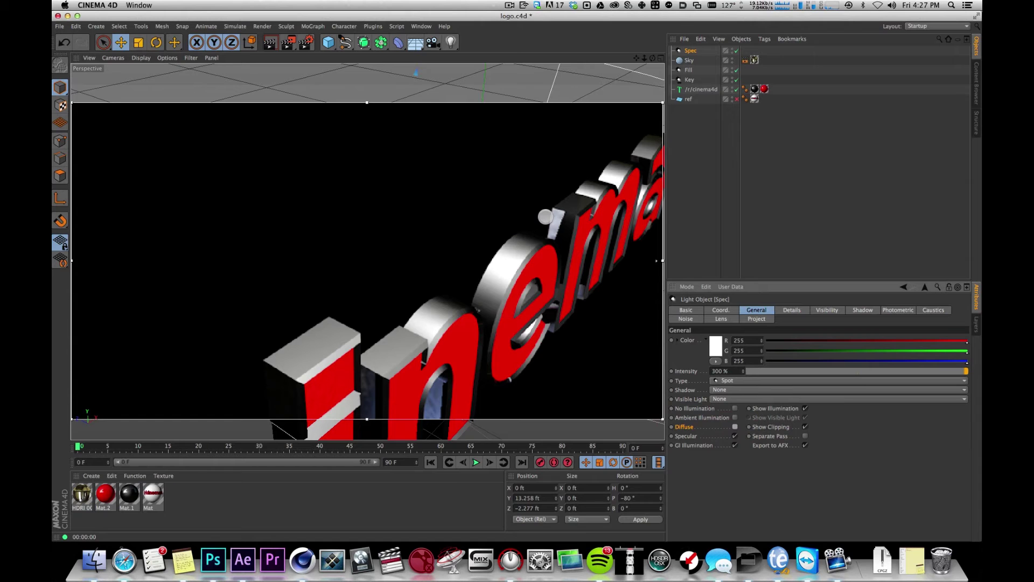
Step: Set the specular width of the black material Mat.1 to 21% and its height to 29%
key(2)
drag(641, 248, 529, 254)
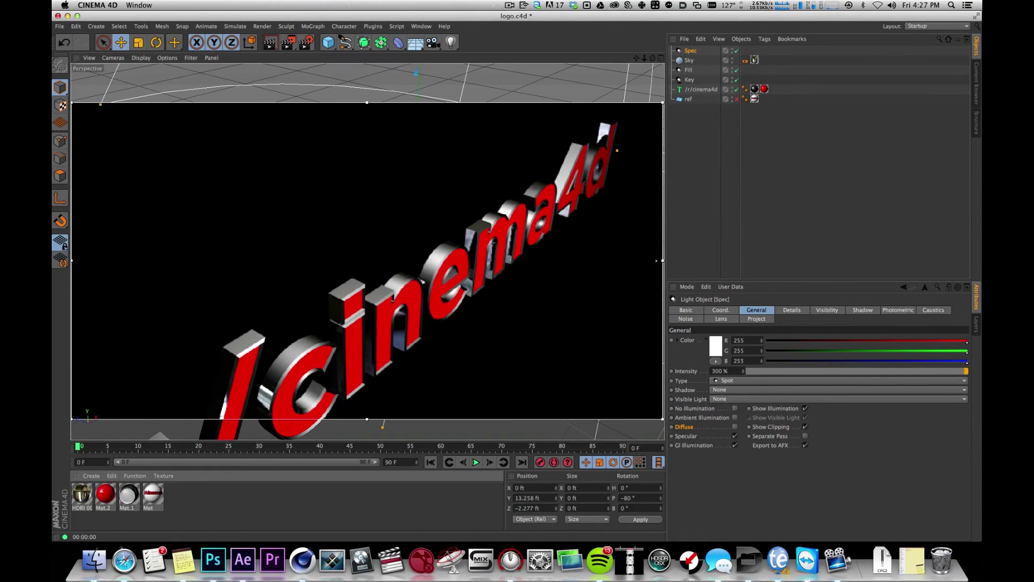
click(128, 493)
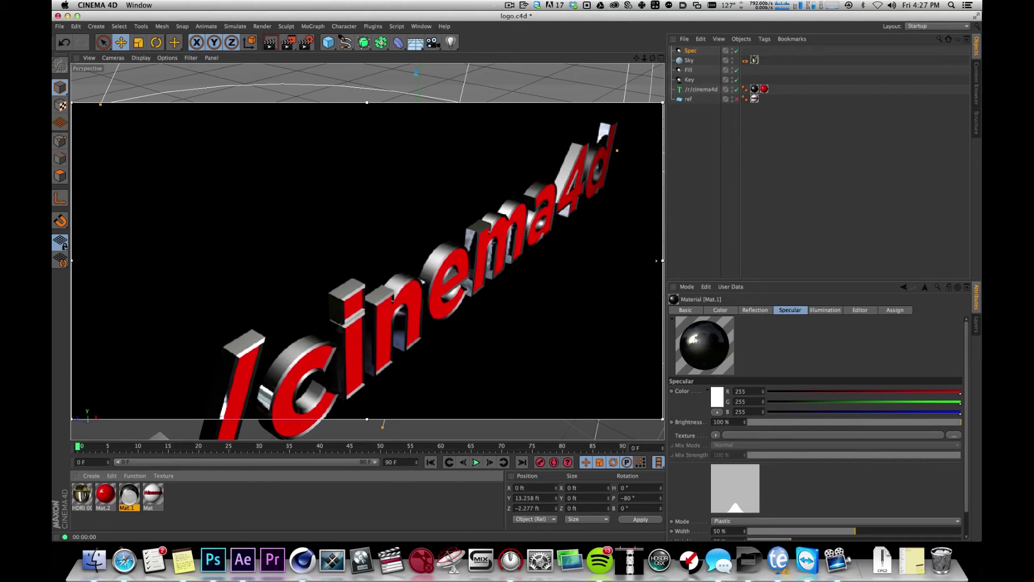
click(789, 310)
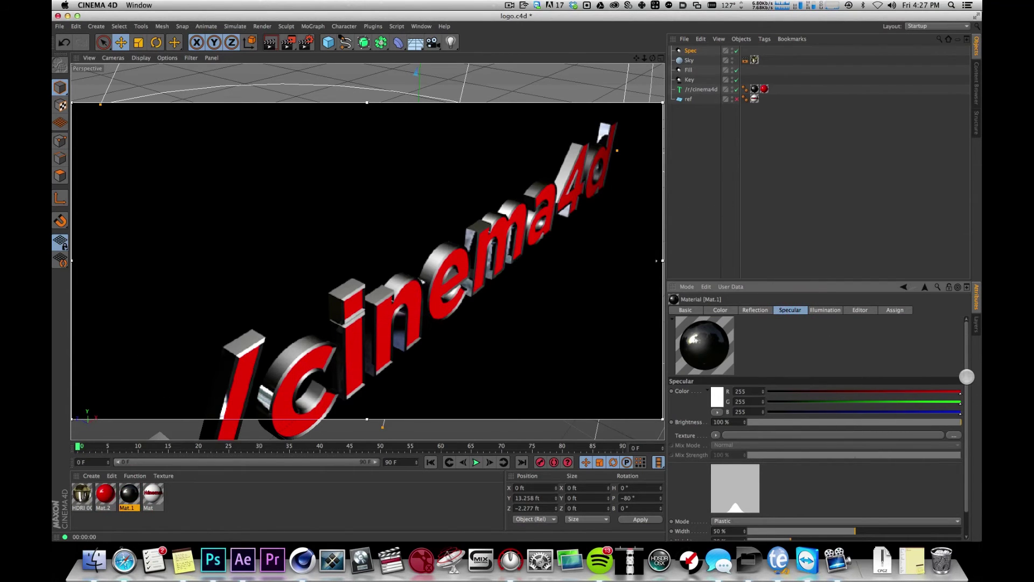
scroll(710, 535, down, 2)
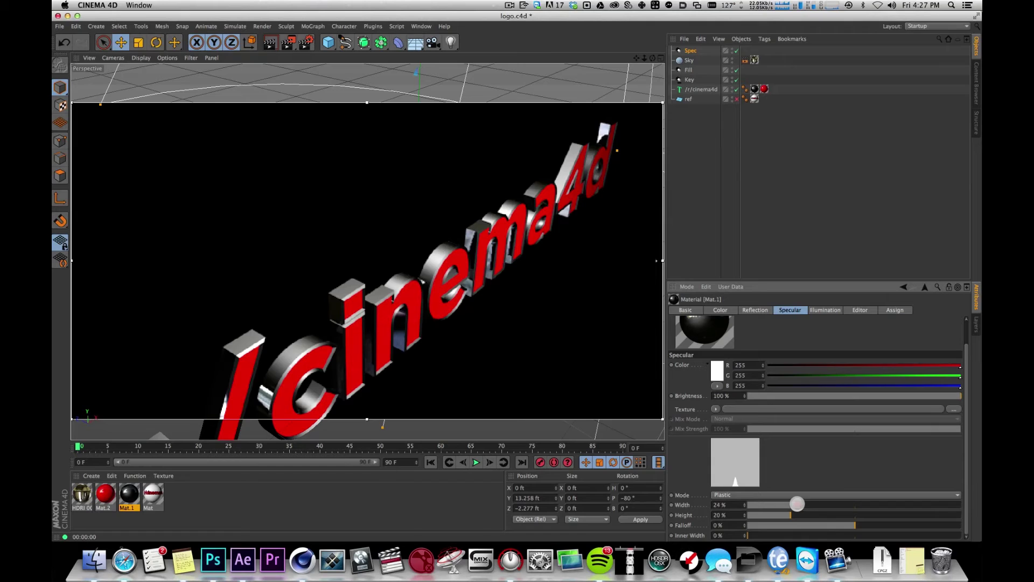
drag(797, 504, 784, 504)
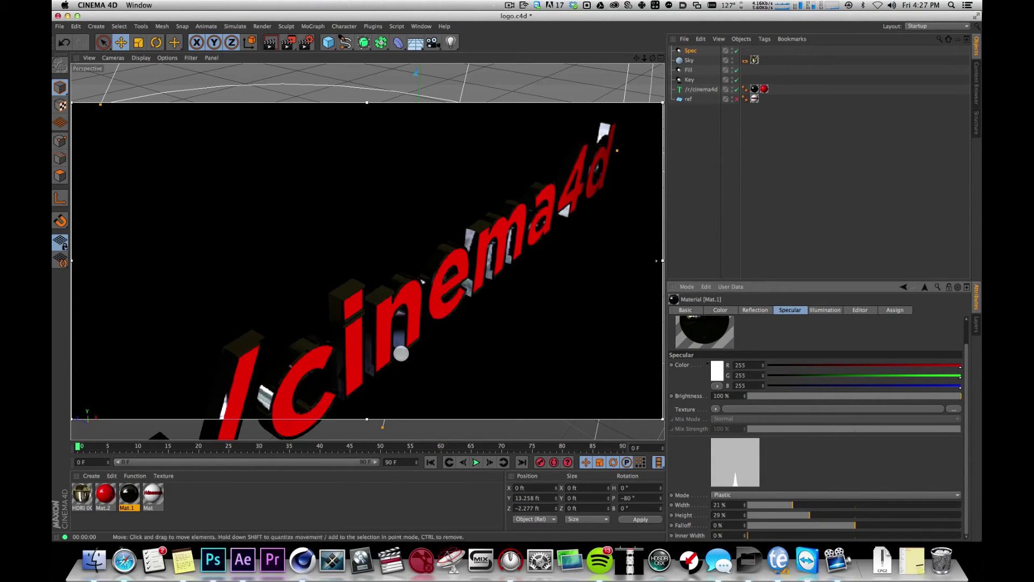
Step: Compare the Spec light with its diffuse contribution on and off while raising its intensity to 679%
click(689, 50)
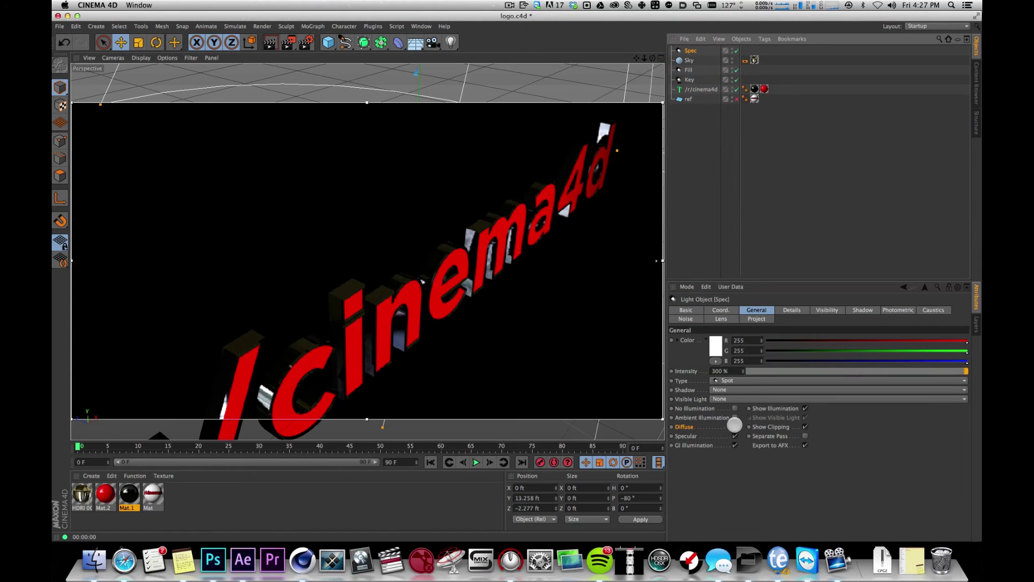
click(734, 425)
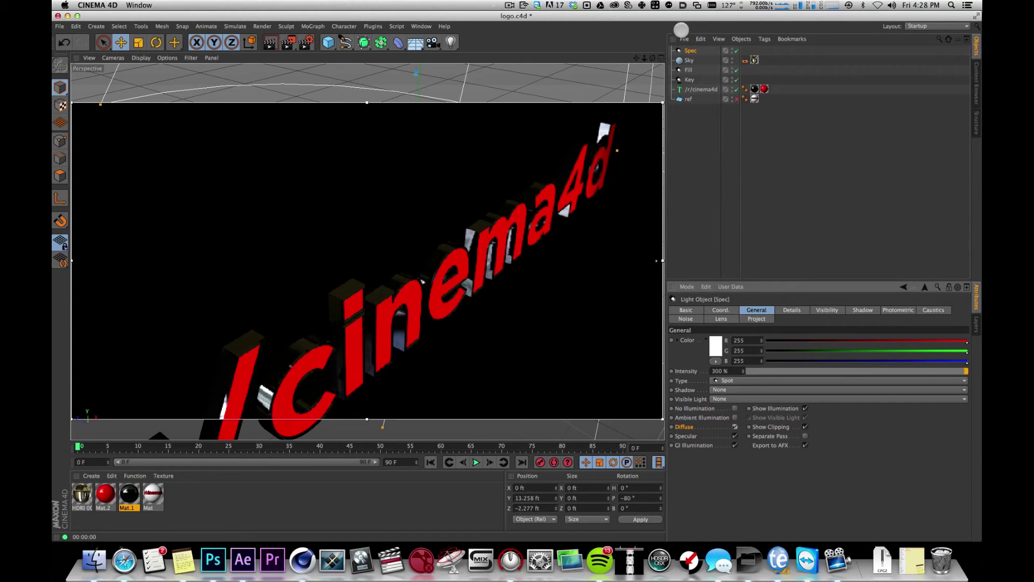
click(690, 50)
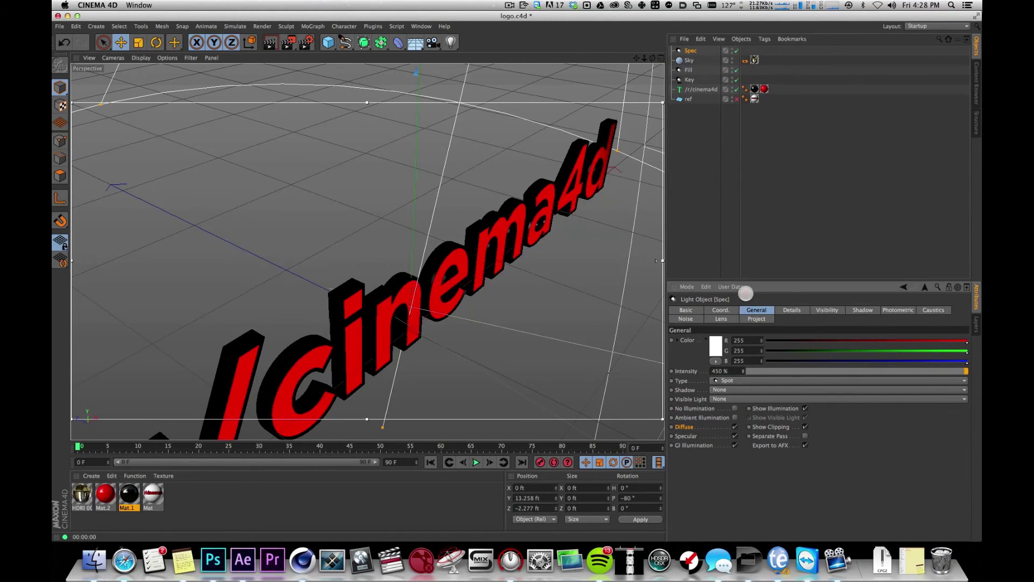
click(764, 212)
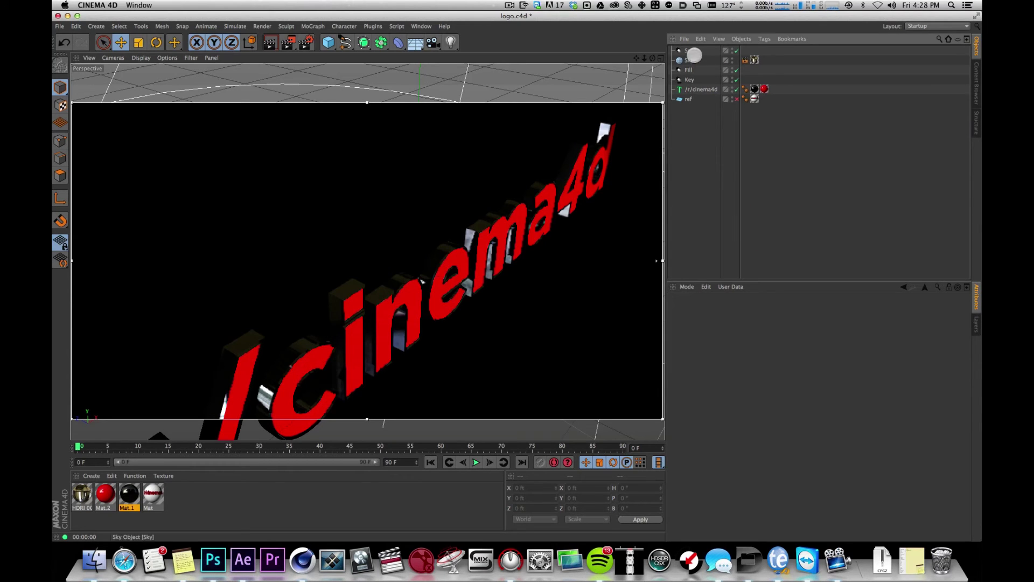
click(690, 50)
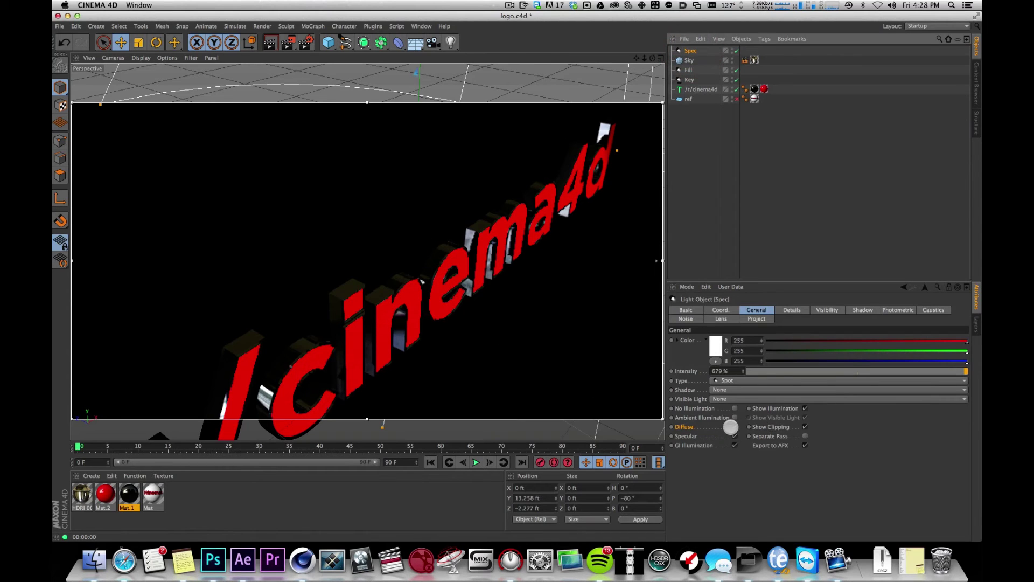
click(733, 427)
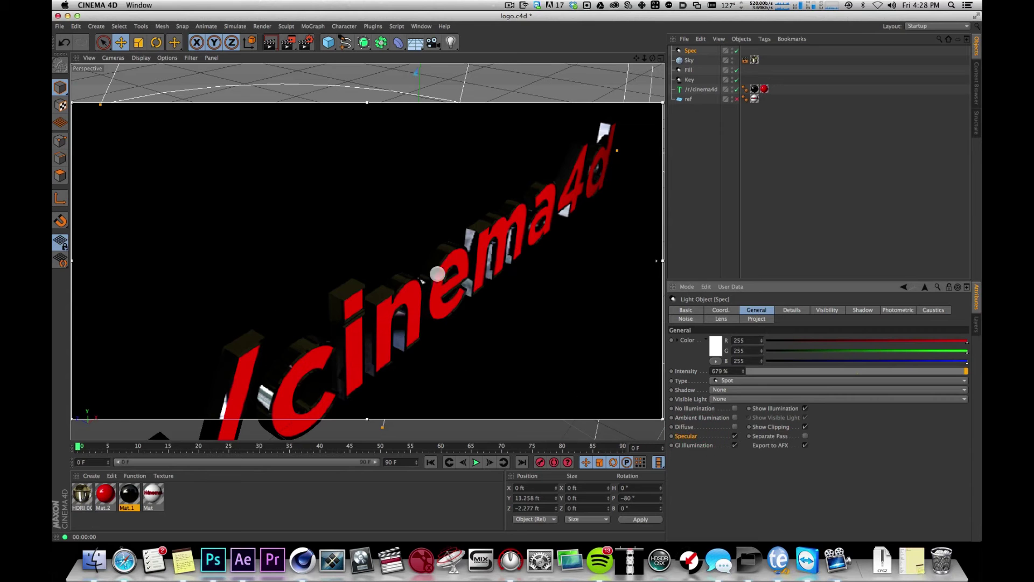
Step: Turn off the interactive render preview, view the letters from the front, and reset the Spec light's intensity to 300%
key(alt+r)
click(790, 147)
alt+drag(517, 215, 323, 199)
click(690, 51)
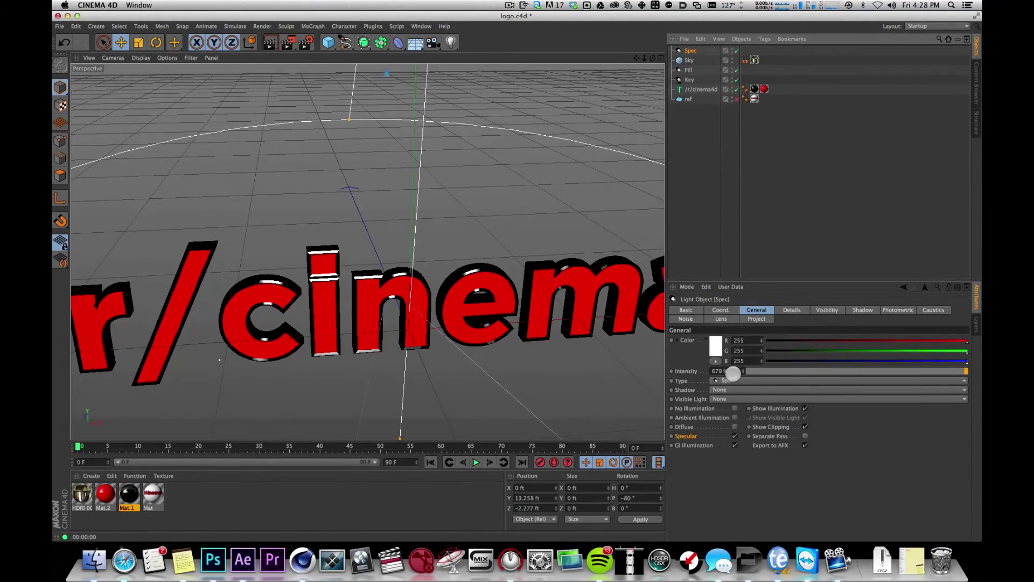
click(733, 371)
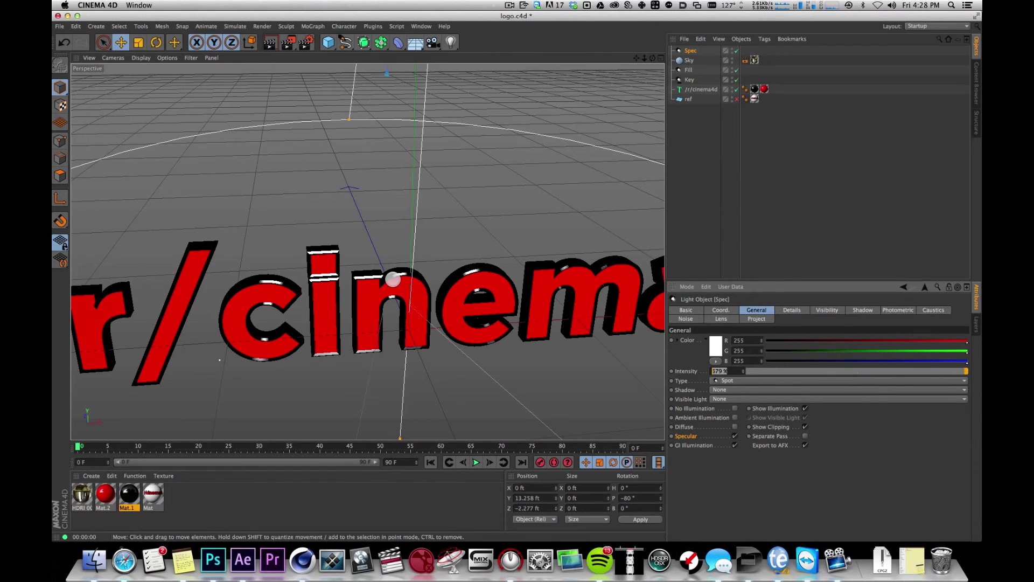
text(300)
key(Return)
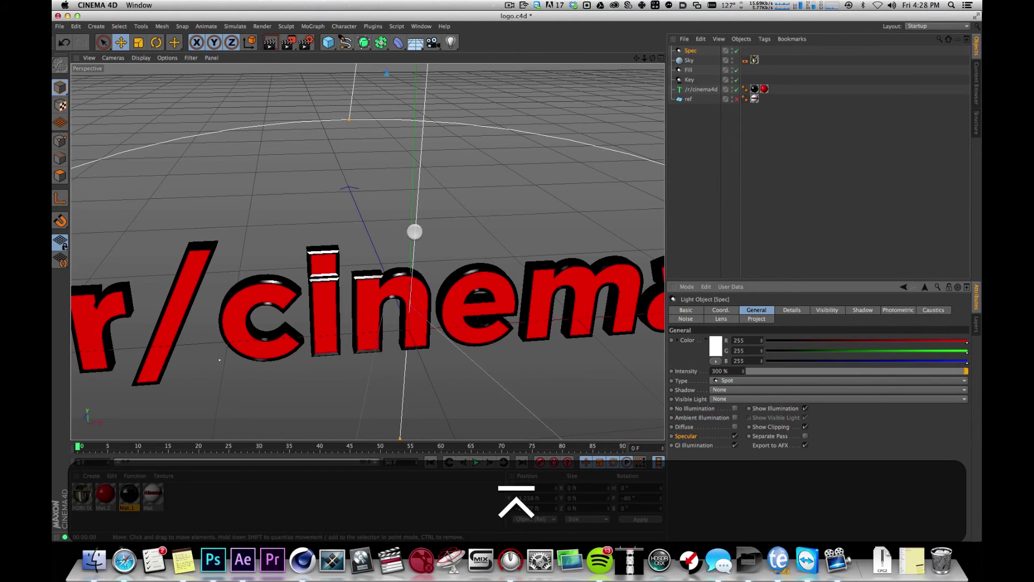
Step: Examine the whole logo from the front under the Spec light with the interactive render preview turned on
click(750, 151)
click(693, 51)
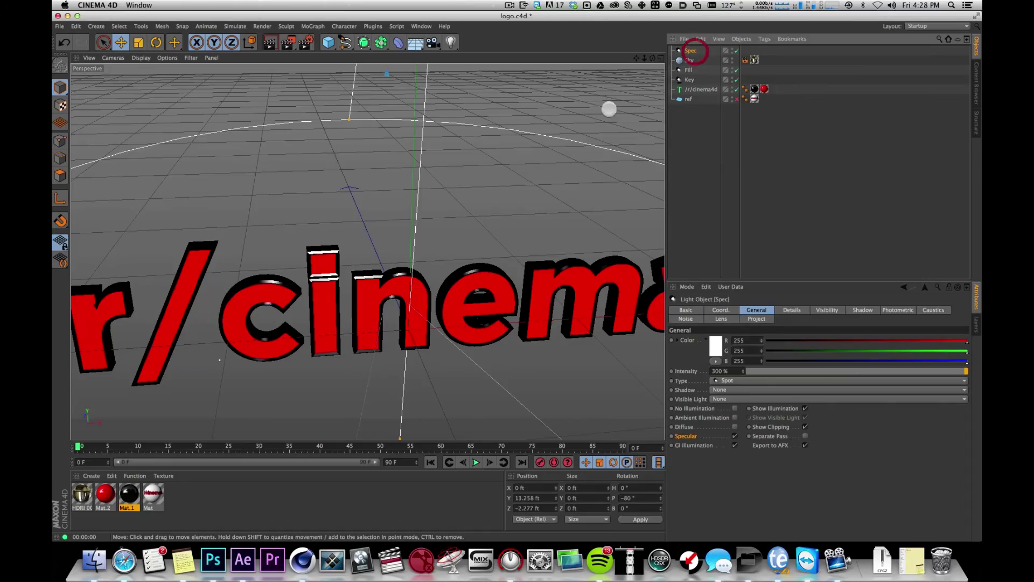
alt+drag(410, 181, 465, 136)
key(1)
key(2)
drag(466, 137, 437, 139)
key(2)
key(1)
key(2)
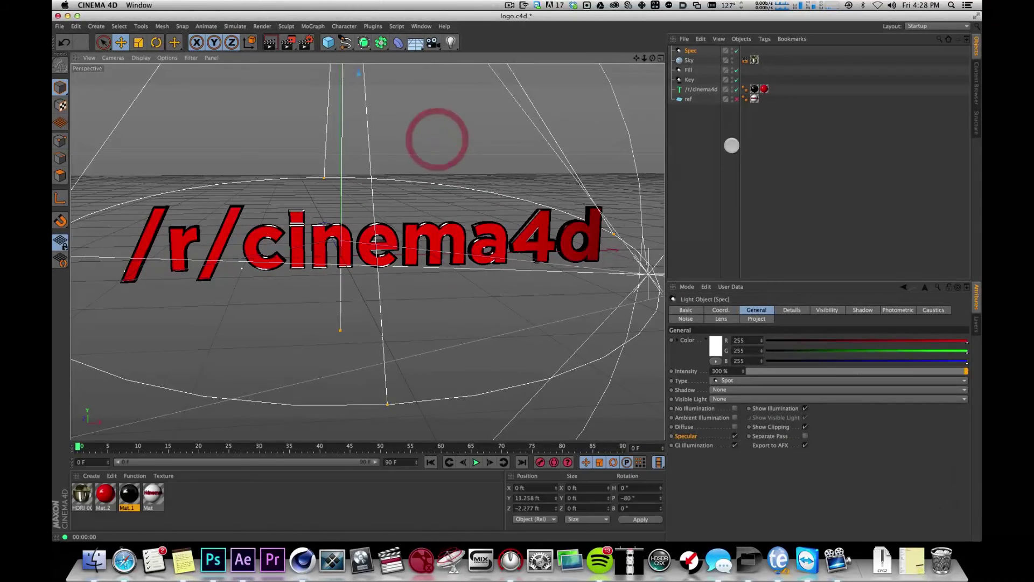
click(744, 188)
key(alt+r)
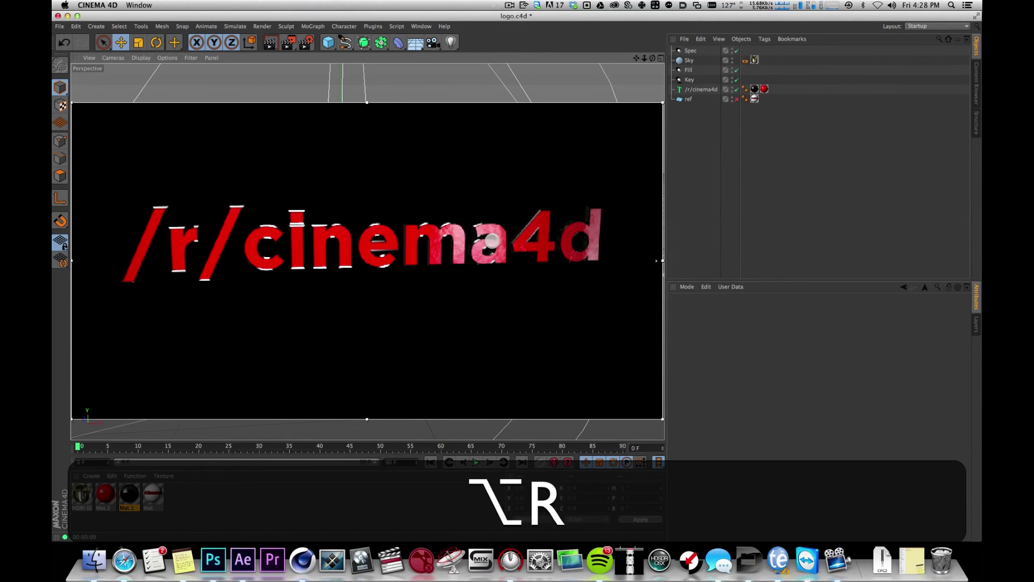
click(734, 152)
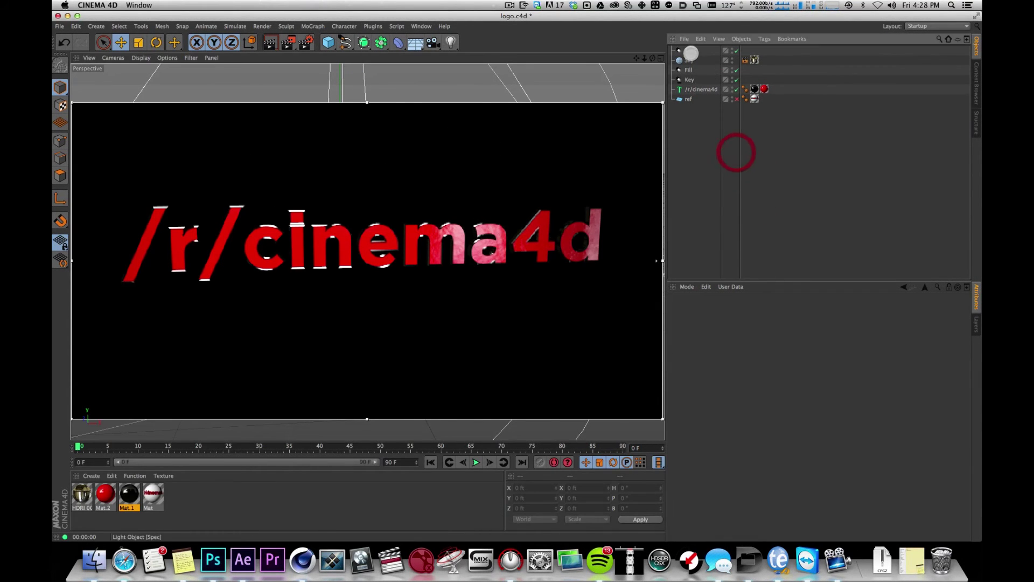
Step: Move the Spec light along X to about -6.4 ft and record a keyframe for it at frame 0
click(690, 50)
drag(513, 122, 448, 224)
key(1)
drag(451, 74, 317, 69)
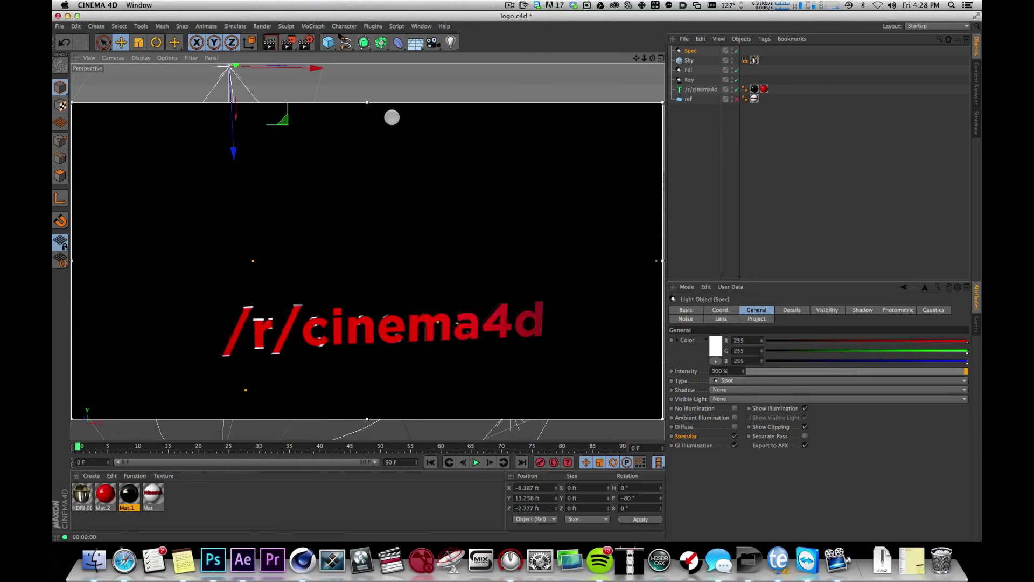
click(522, 462)
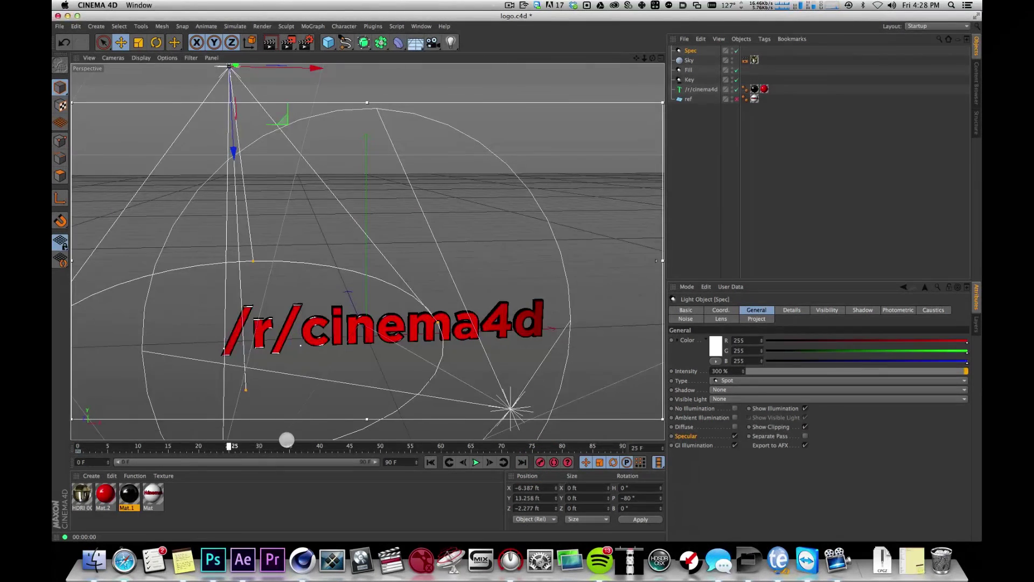
Step: Move the Spec light to about X 7.25 ft at frame 90 and record a second keyframe
drag(302, 77, 606, 59)
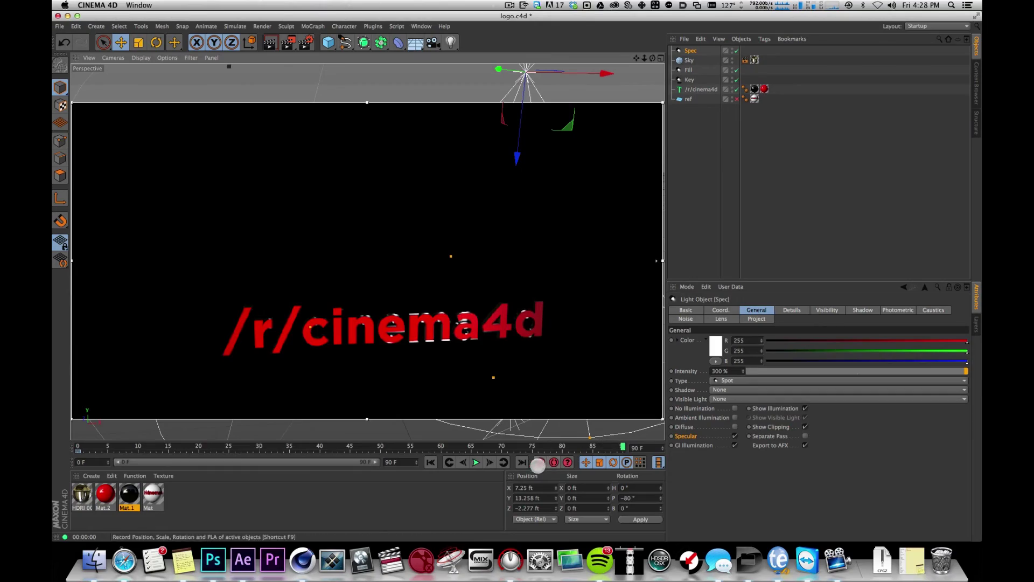
click(538, 463)
Step: Scrub to frame 72 and render the view, first with the whole logo and again close up on the middle letters
drag(615, 446, 482, 365)
key(super+r)
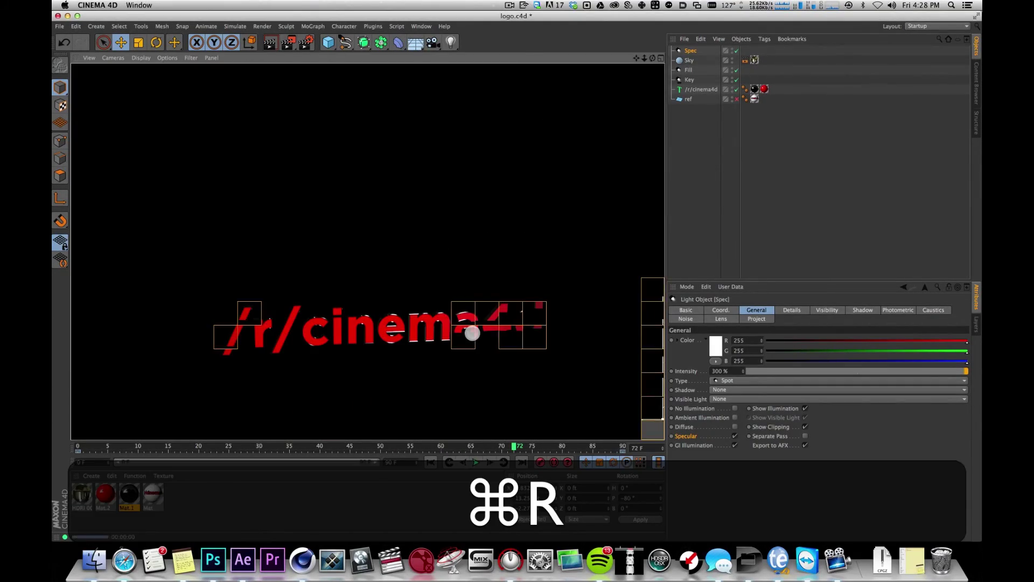
key(1)
key(2)
drag(377, 196, 367, 217)
key(1)
key(2)
key(3)
key(super+r)
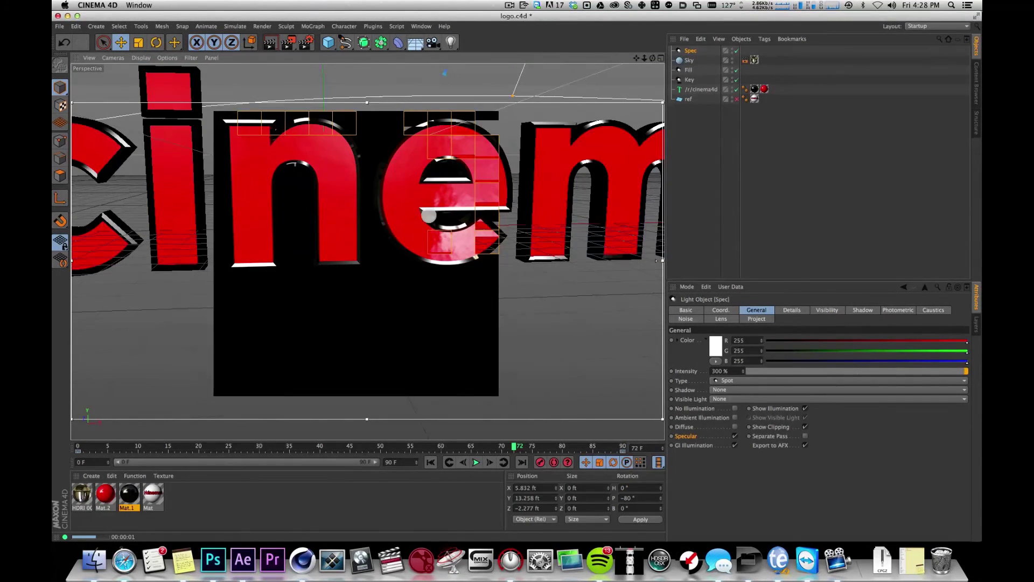
Step: Render an angled close-up of the letter e, and render the text again from farther away
scroll(438, 171, up, 3)
alt+drag(438, 170, 510, 268)
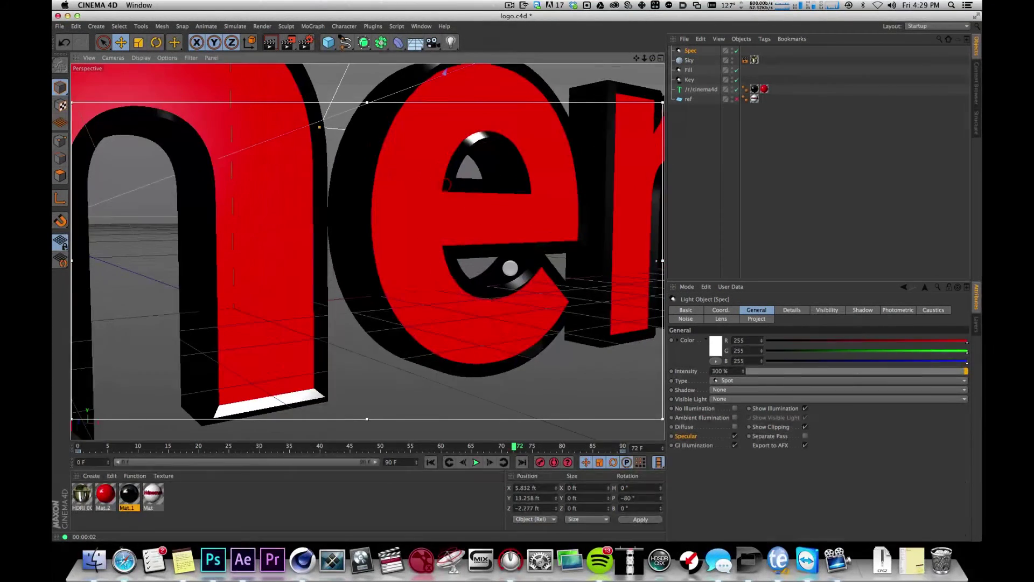
key(super+r)
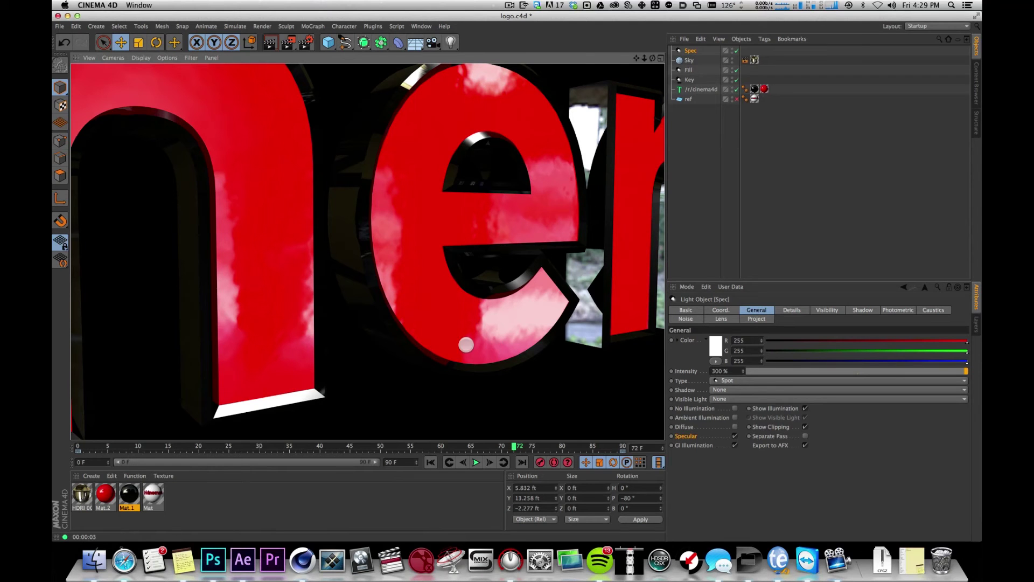
key(2)
drag(623, 113, 476, 168)
key(super+r)
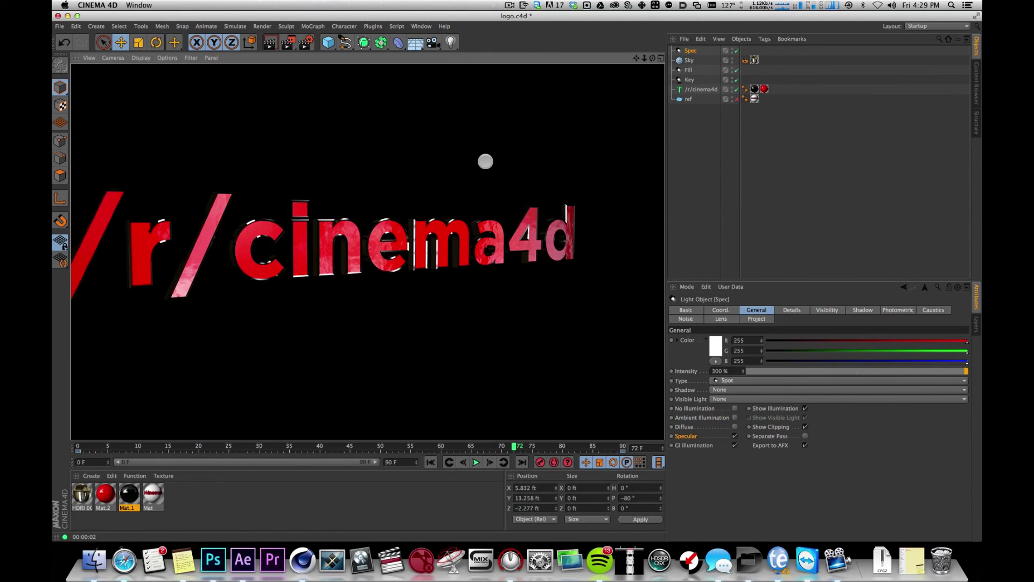
Step: Reframe the view on the "cinema4d" part of the text and render it
key(1)
drag(554, 198, 493, 203)
key(2)
drag(432, 237, 423, 200)
key(1)
drag(498, 202, 483, 206)
key(super+r)
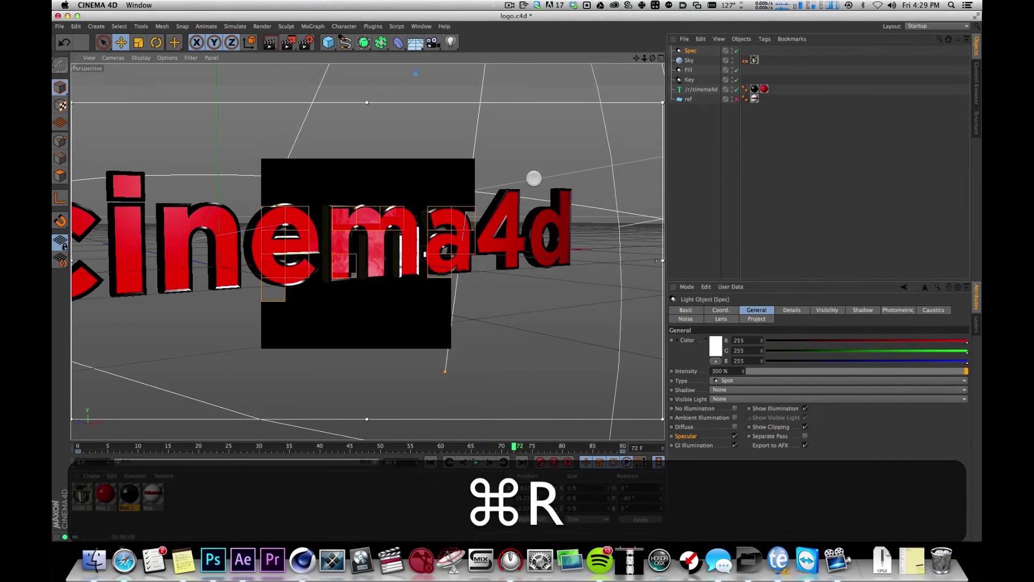
Step: Switch to Preview, enlarge the mylogo.jpg window, and zoom in on the original logo
key(super+Tab)
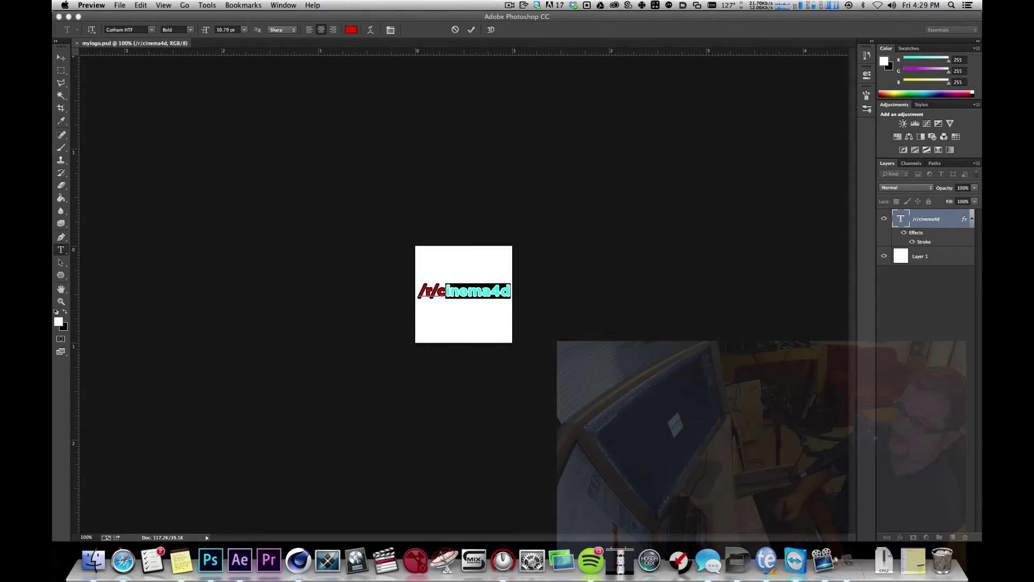
drag(164, 29, 243, 71)
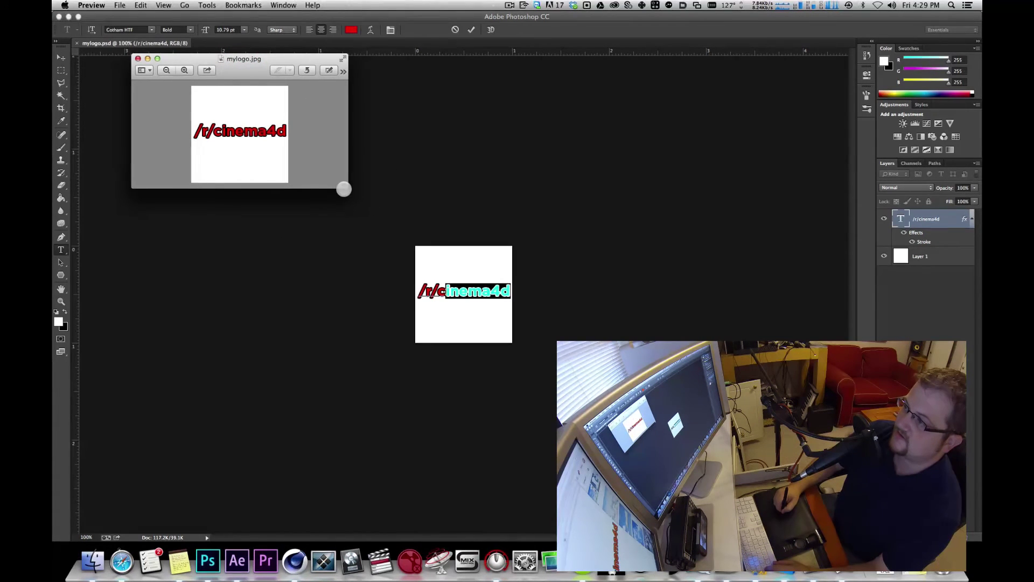
drag(345, 186, 803, 513)
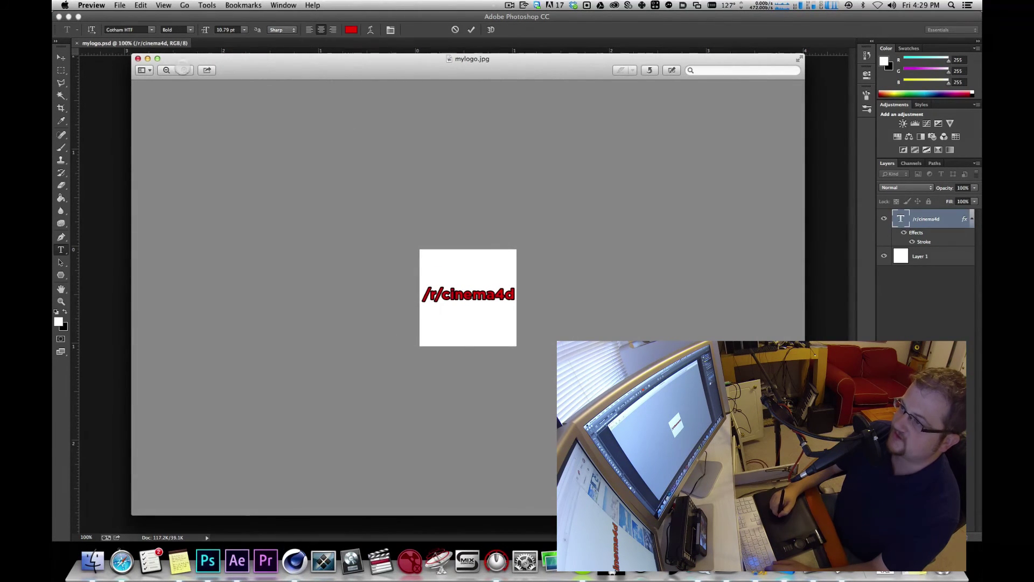
click(184, 70)
click(184, 71)
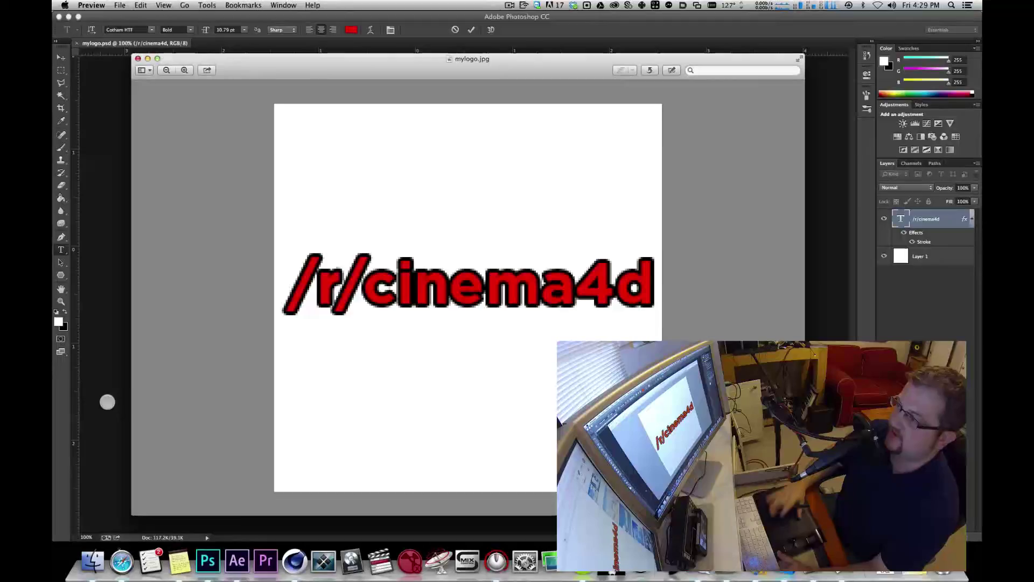